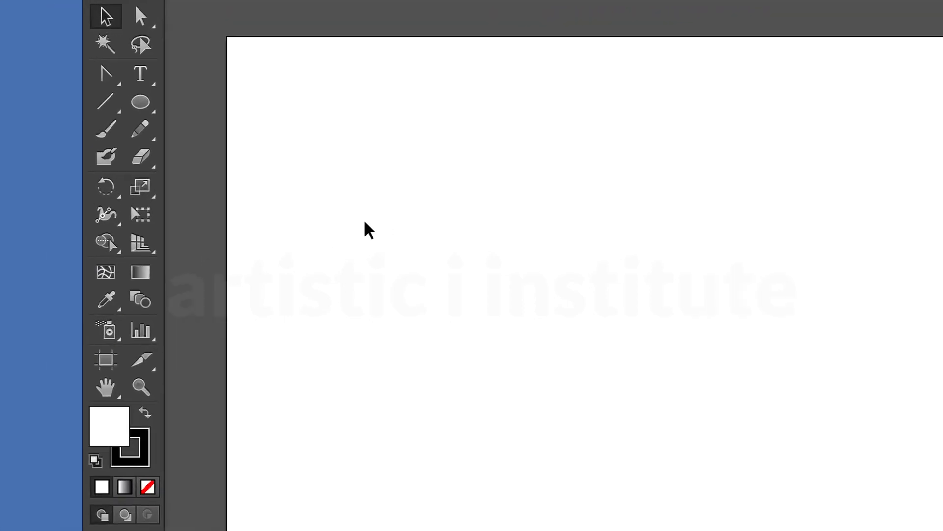
Step: Paint a freehand test stroke with the Paintbrush, move it, then undo it
click(114, 133)
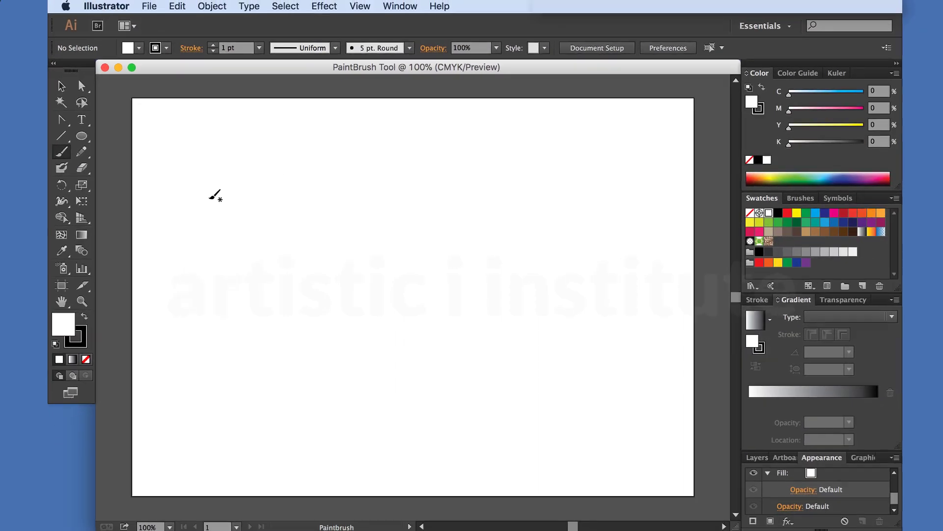
drag(310, 204, 659, 194)
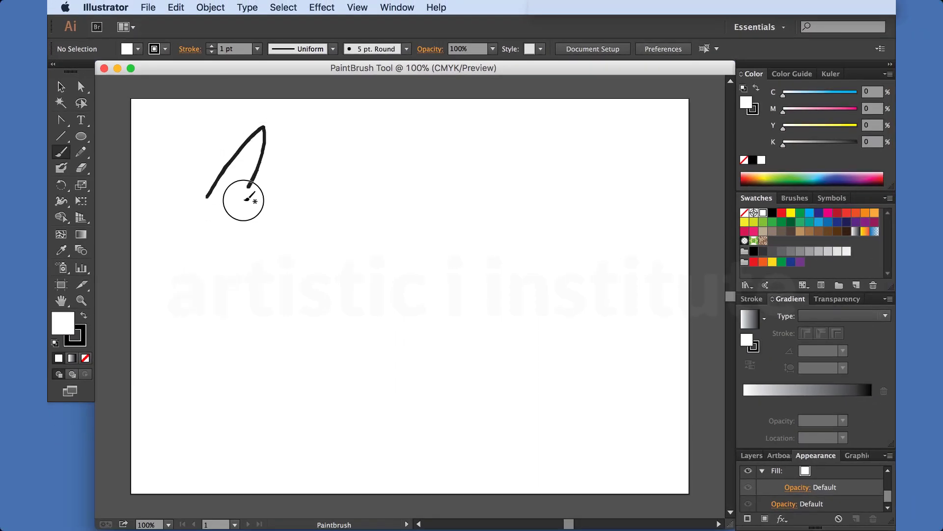
mouse_move(438, 191)
mouse_down()
mouse_move(514, 212)
mouse_move(552, 375)
mouse_move(280, 375)
mouse_move(173, 298)
mouse_move(189, 205)
mouse_move(202, 198)
mouse_up()
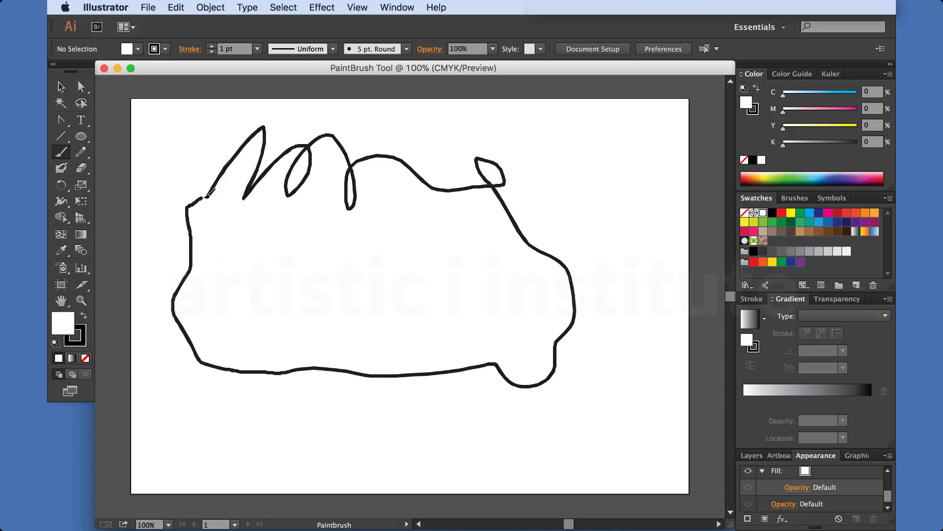
click(61, 86)
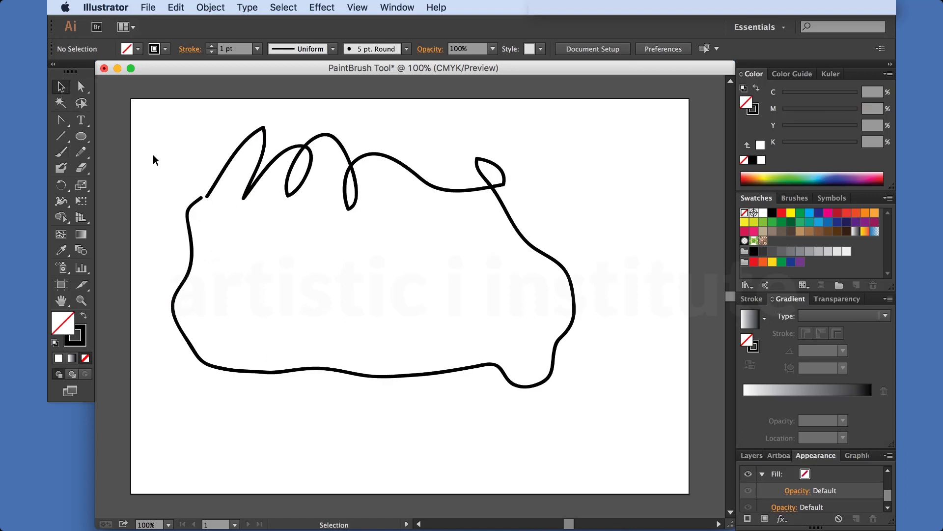
click(189, 226)
drag(264, 206, 291, 213)
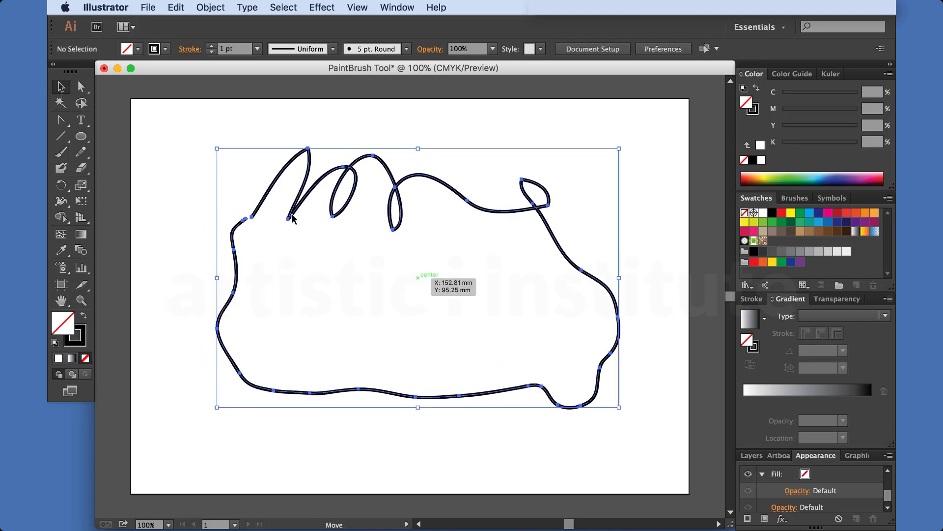
key(ctrl+z)
Step: Paint the A, then marquee-select and delete a mistaken curve and diagonal stroke
click(61, 152)
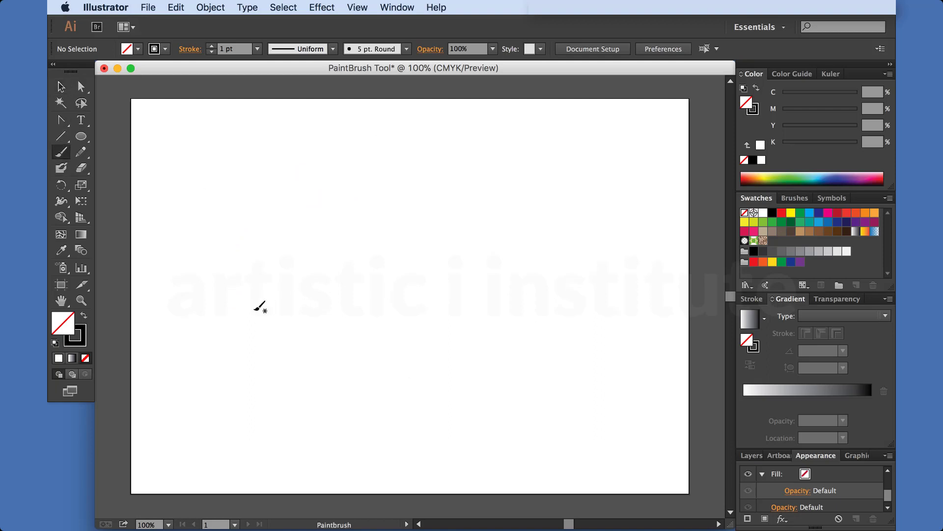
mouse_move(203, 314)
mouse_down()
mouse_move(274, 280)
mouse_move(267, 350)
mouse_up()
drag(193, 226, 339, 191)
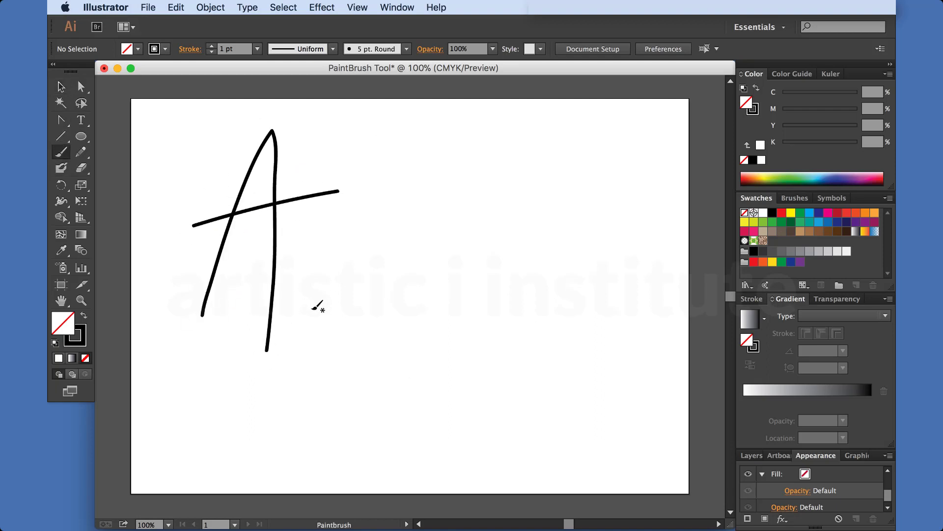
mouse_move(308, 320)
mouse_down()
mouse_move(322, 231)
mouse_move(313, 275)
mouse_up()
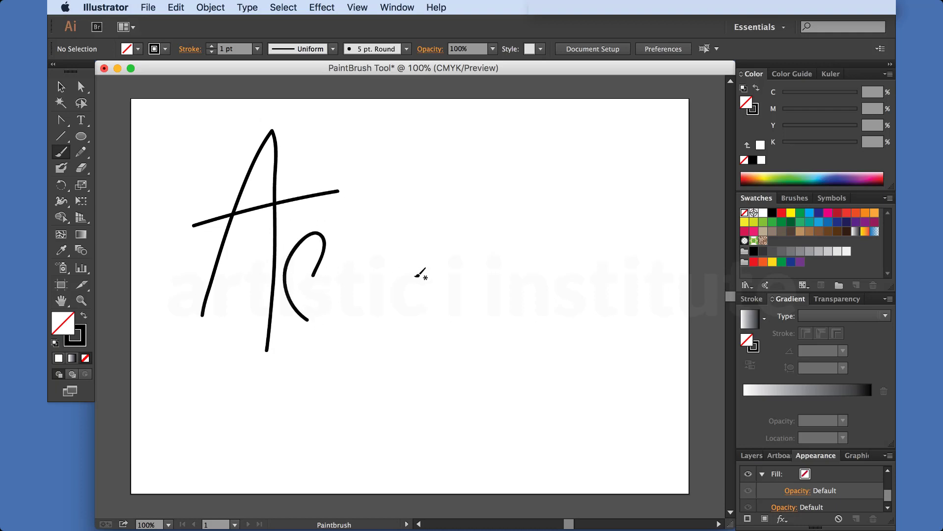
drag(375, 315, 331, 277)
mouse_move(379, 333)
mouse_down()
mouse_move(288, 264)
mouse_move(331, 366)
mouse_move(368, 245)
mouse_up()
key(Delete)
Step: Paint the r, the first t, the dotted i and the s
drag(409, 179, 394, 371)
drag(381, 222, 485, 184)
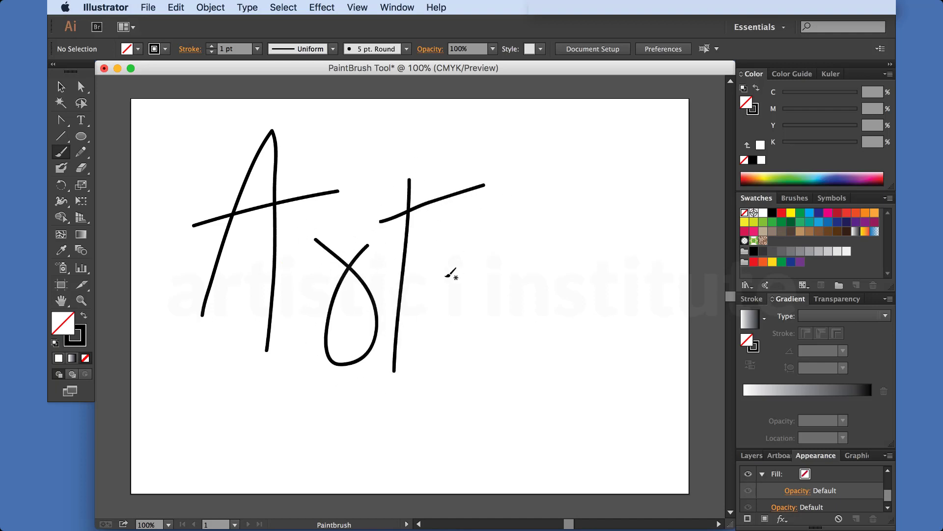
drag(443, 270, 444, 399)
drag(470, 228, 464, 246)
mouse_move(494, 282)
mouse_down()
mouse_move(500, 323)
mouse_move(465, 359)
mouse_up()
drag(534, 178, 507, 377)
Step: Paint the second t, dotted i, the c and the final dotted i
drag(515, 246, 557, 224)
drag(564, 271, 543, 387)
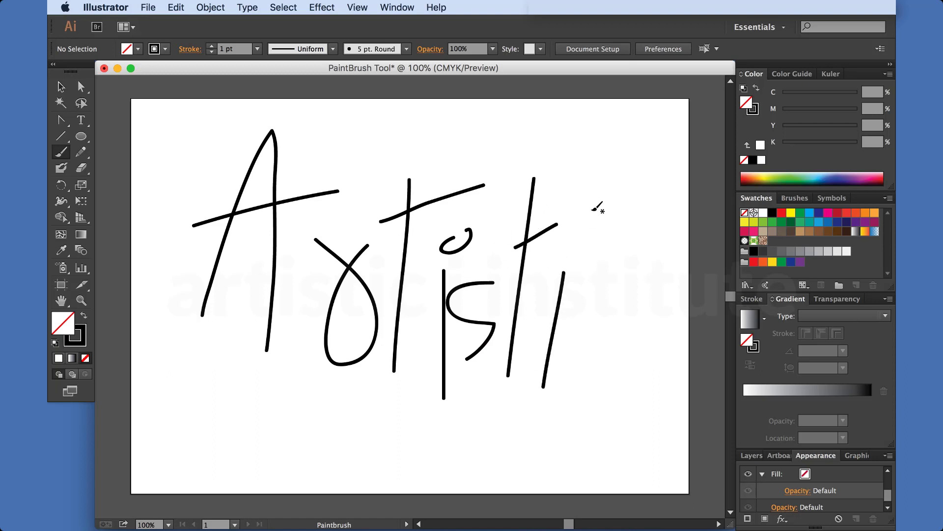
drag(583, 215, 604, 208)
drag(606, 280, 645, 329)
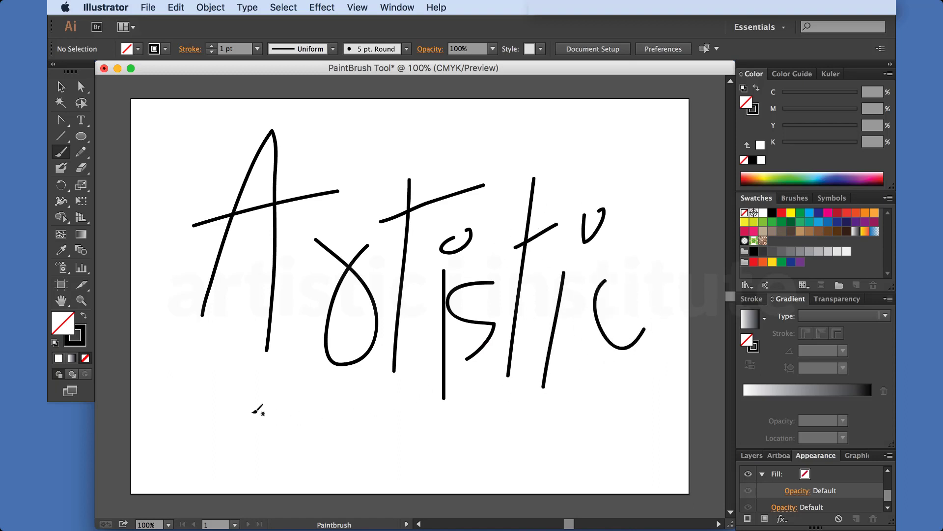
drag(679, 259, 679, 402)
drag(667, 193, 669, 194)
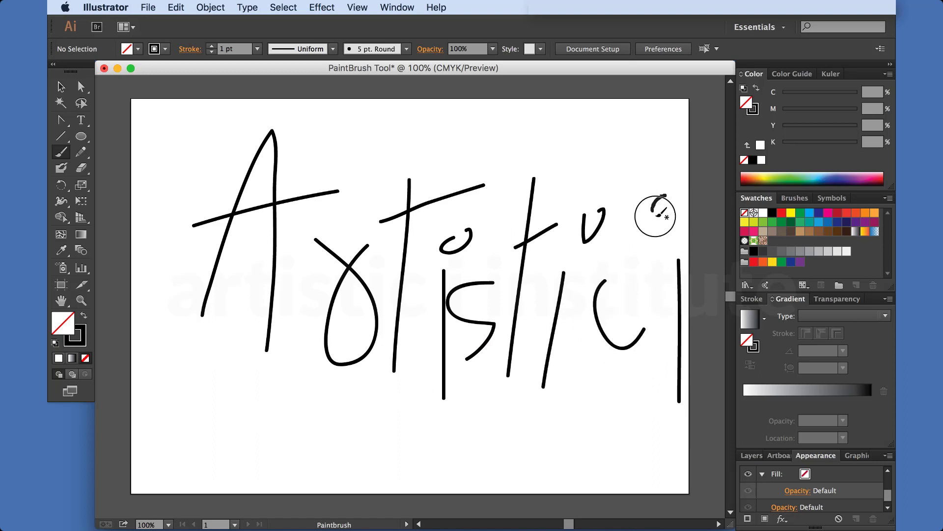
Step: Select all the letter strokes and move the whole word up and left
click(61, 87)
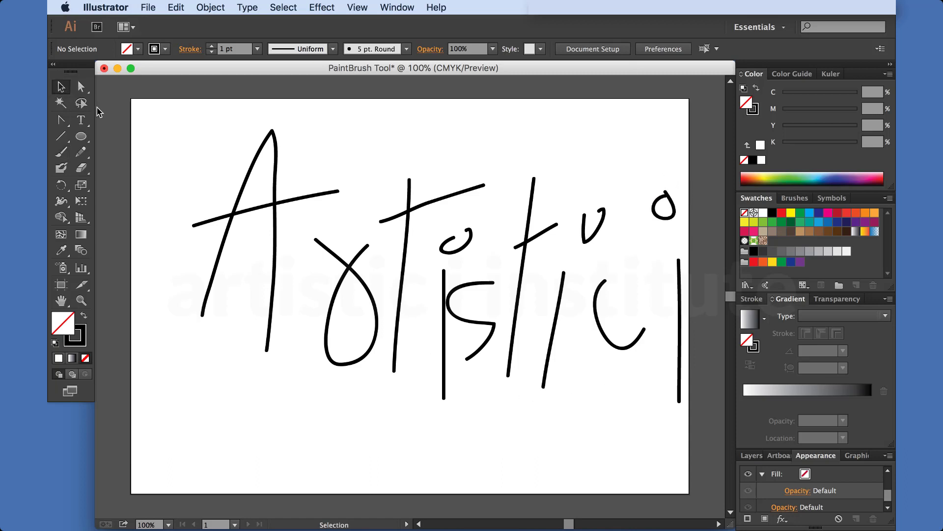
drag(686, 408, 187, 118)
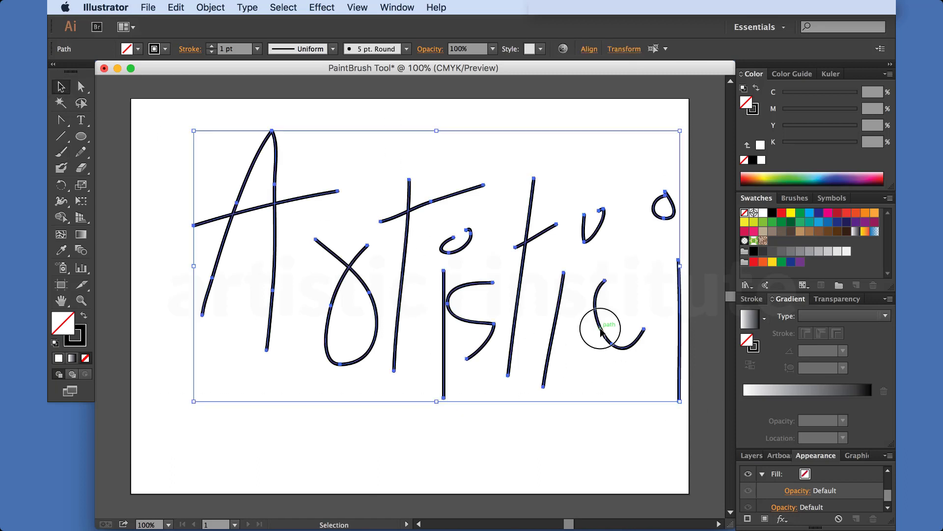
drag(606, 326, 563, 313)
click(445, 421)
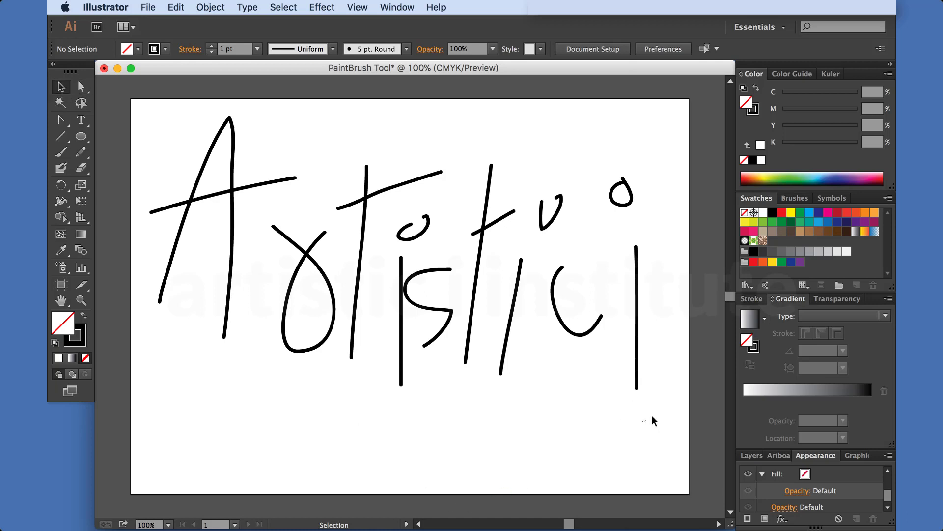
Step: Shift the letters after the A, then those after the r, closer together
drag(654, 420, 309, 208)
mouse_move(304, 258)
mouse_down()
mouse_move(288, 251)
mouse_move(309, 261)
mouse_up()
click(431, 248)
click(342, 192)
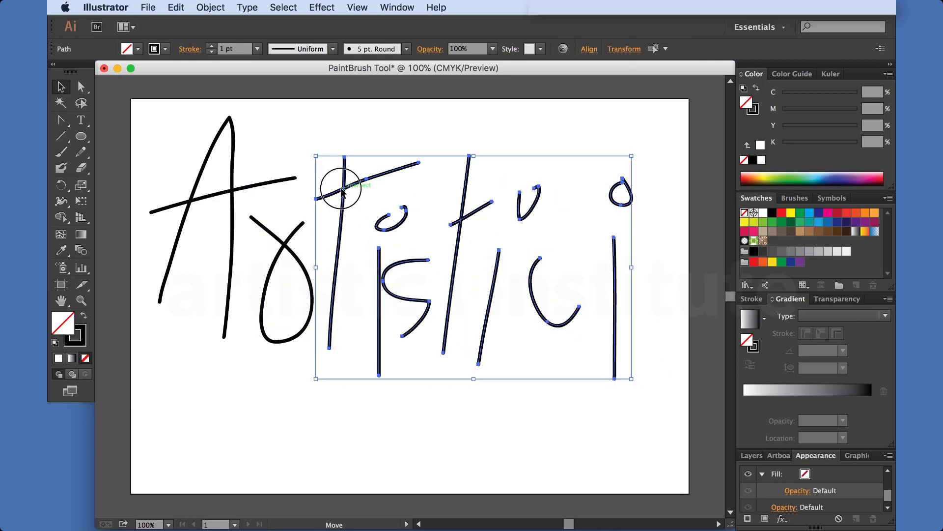
drag(342, 192, 338, 189)
click(699, 370)
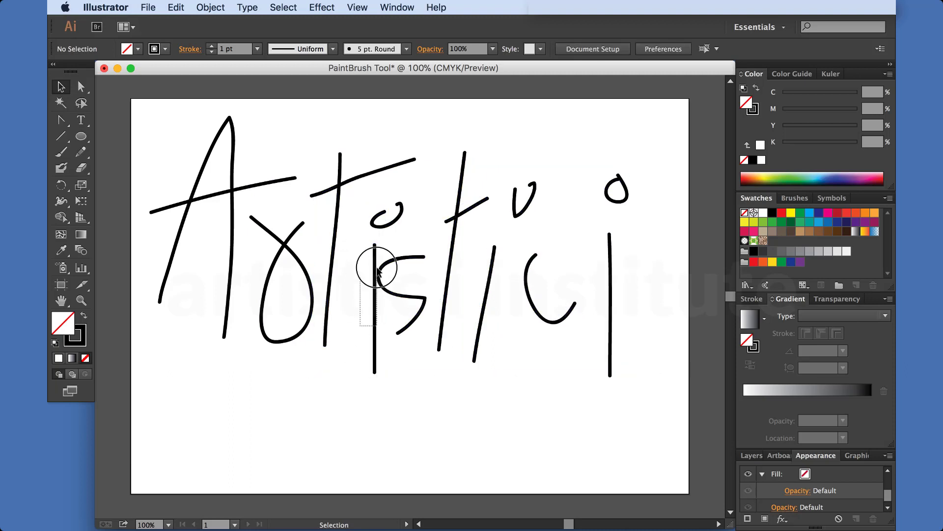
Step: Place the first i's dot above its stem and move the s closer to it
mouse_move(367, 215)
mouse_down()
mouse_move(377, 245)
mouse_move(359, 249)
mouse_up()
click(379, 242)
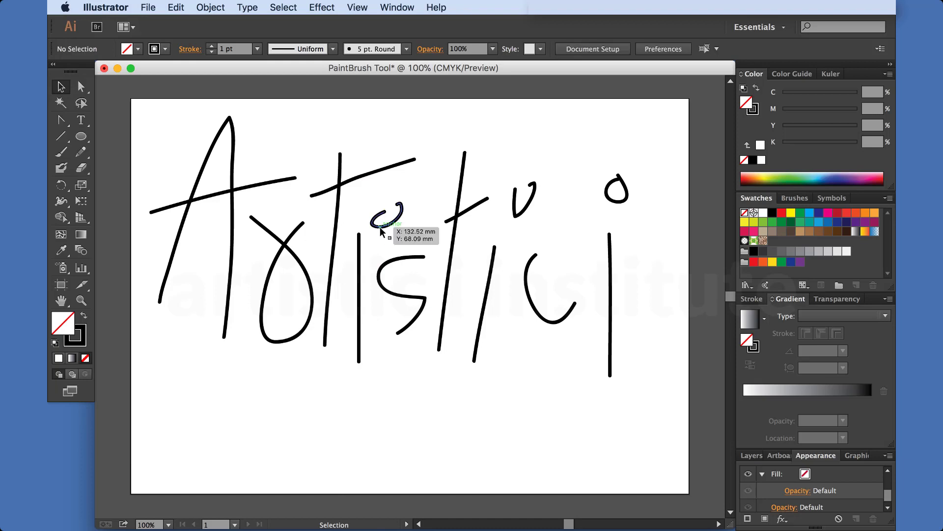
drag(387, 214, 368, 210)
click(389, 236)
drag(399, 301, 387, 294)
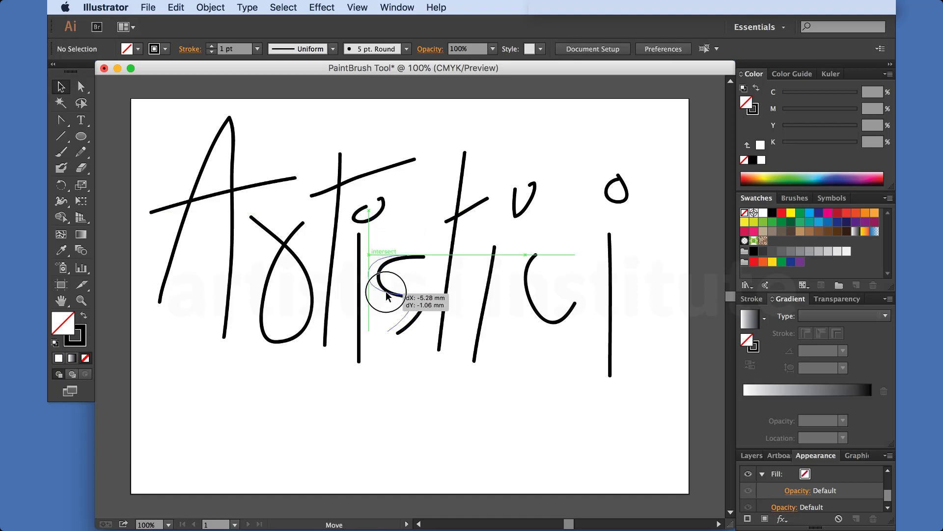
key(Right)
key(Right)
key(Right)
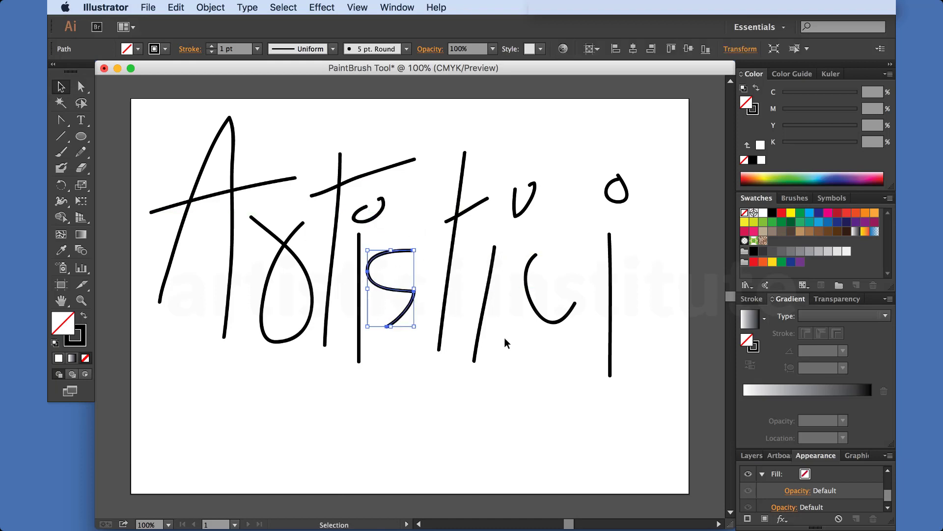
key(Right)
key(Right)
key(Right)
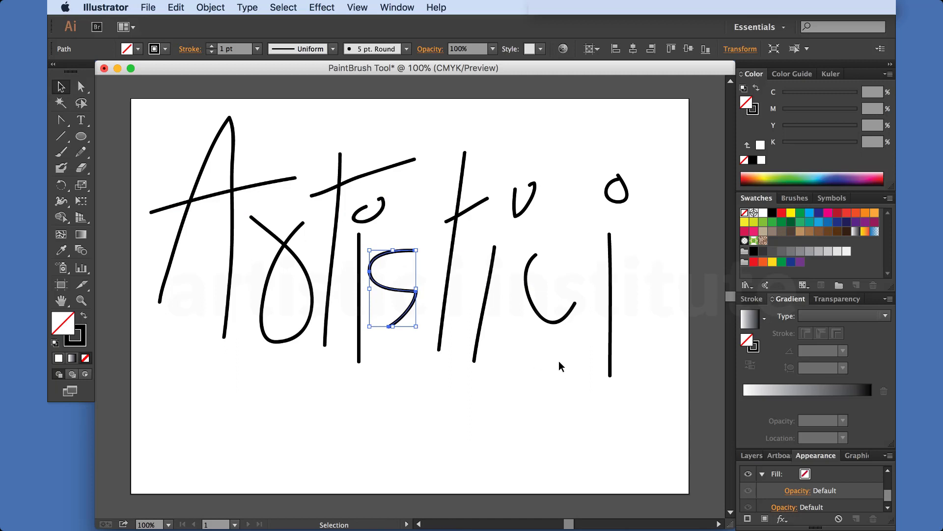
Step: Move the second t toward the s and bring the dotted second i beside it
click(456, 237)
drag(456, 237, 439, 232)
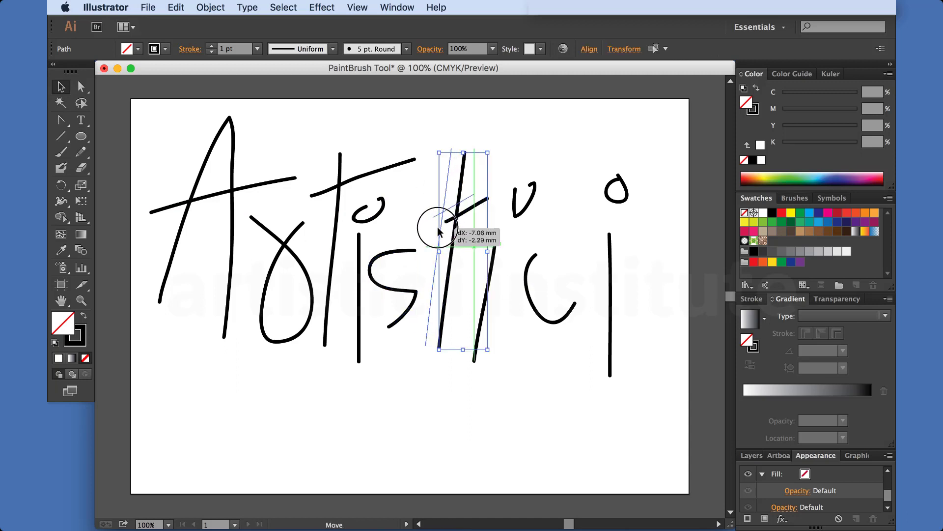
click(544, 185)
drag(532, 206, 517, 222)
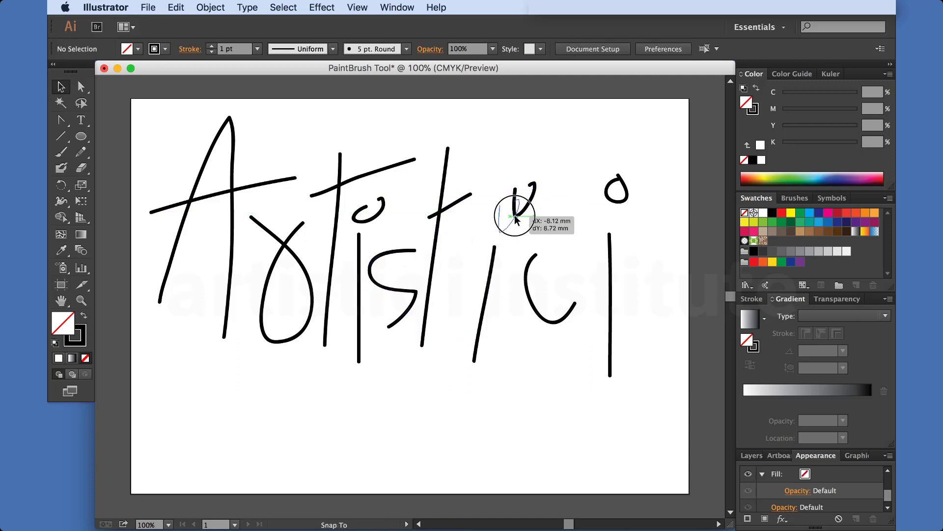
shift+click(494, 237)
shift+click(493, 237)
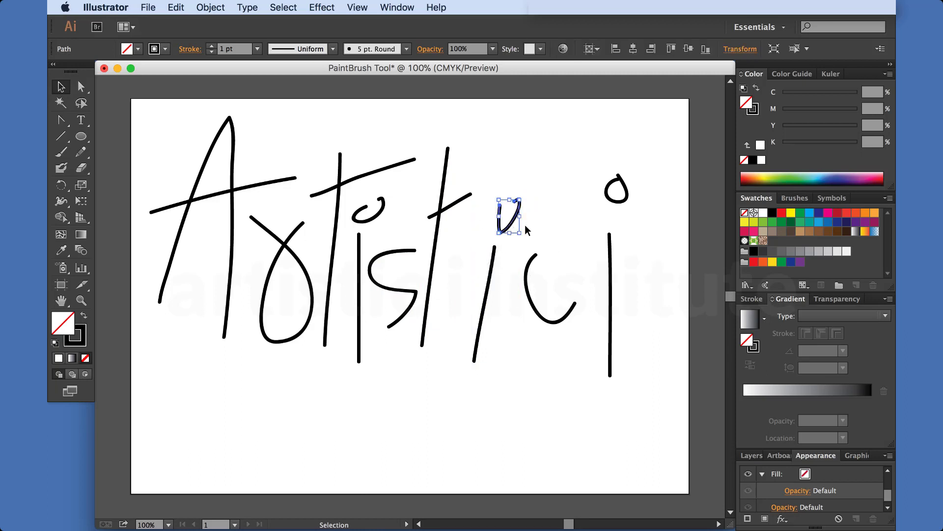
shift+click(493, 249)
drag(492, 251, 469, 253)
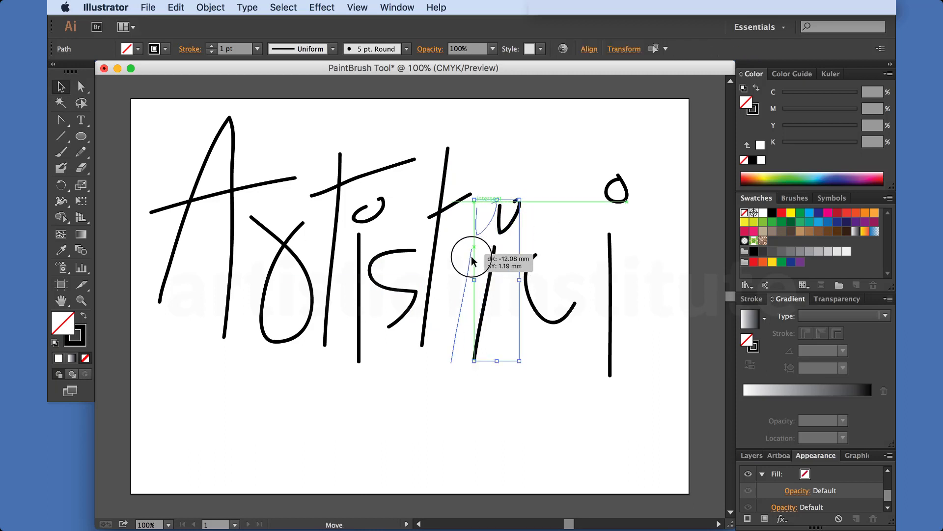
Step: Move the c closer, rotate it upright, and reposition the final i
drag(543, 318, 514, 328)
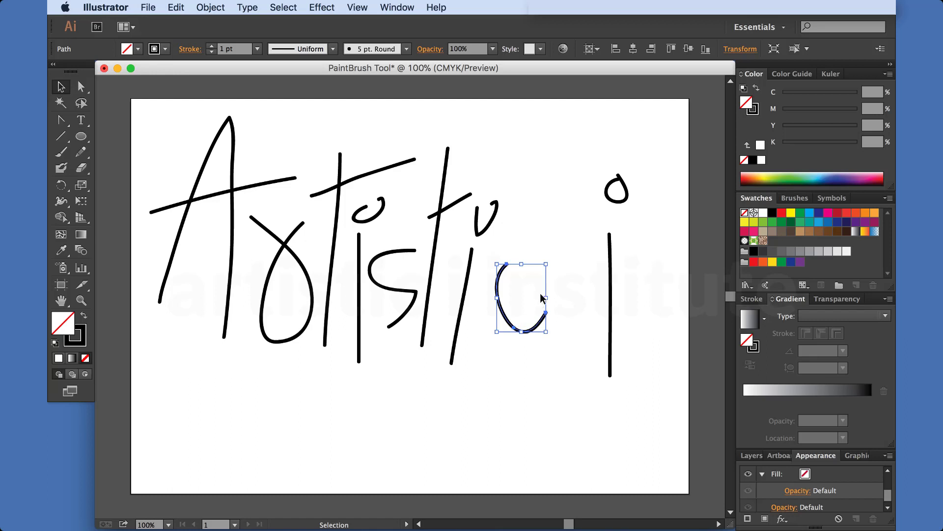
key(r)
drag(558, 254, 565, 275)
key(v)
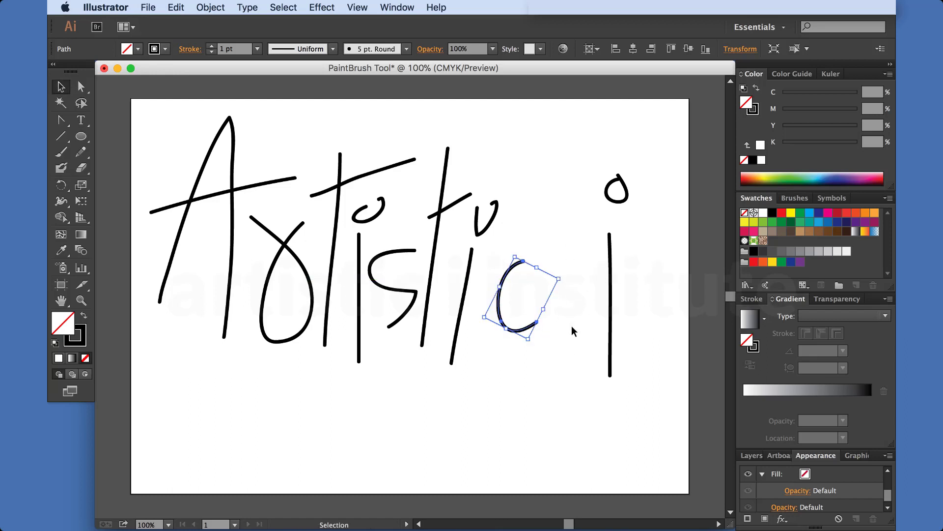
mouse_move(576, 163)
mouse_down()
mouse_move(639, 263)
mouse_move(563, 235)
mouse_up()
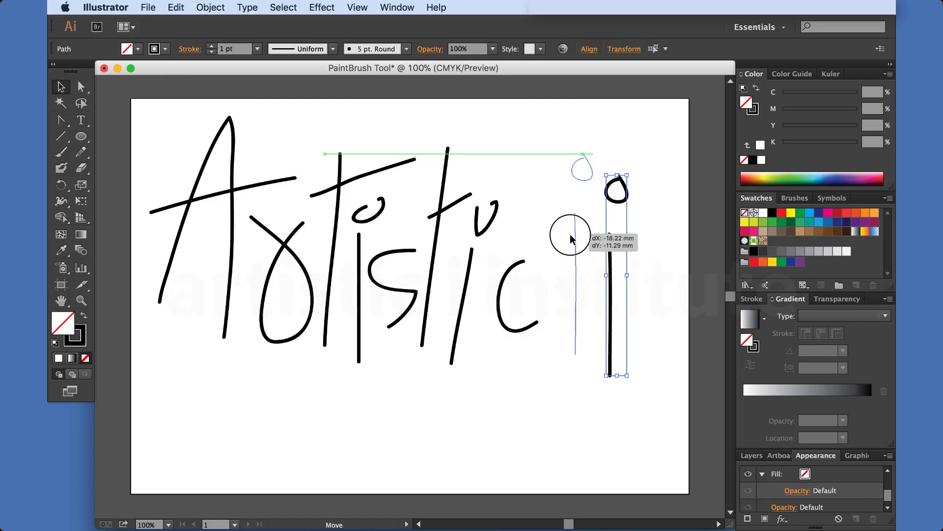
click(653, 290)
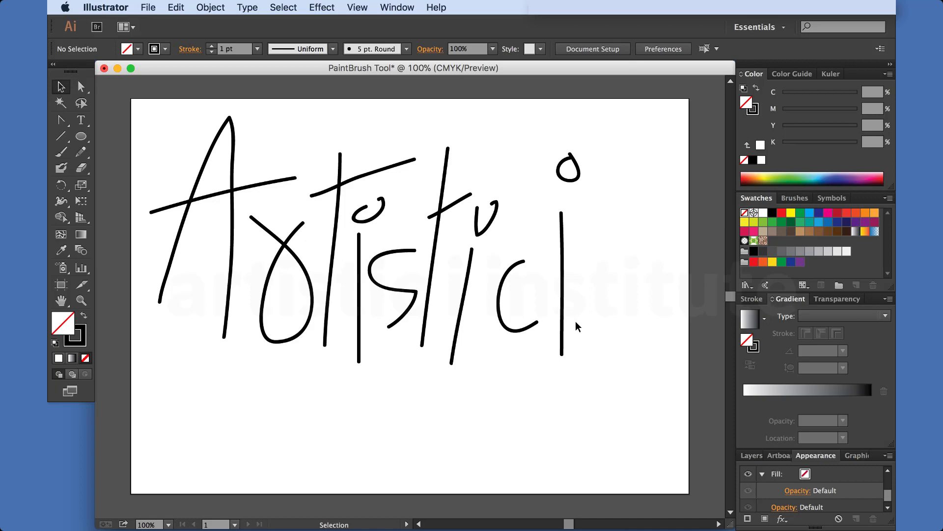
mouse_move(634, 288)
mouse_down()
mouse_move(240, 167)
mouse_move(264, 219)
mouse_up()
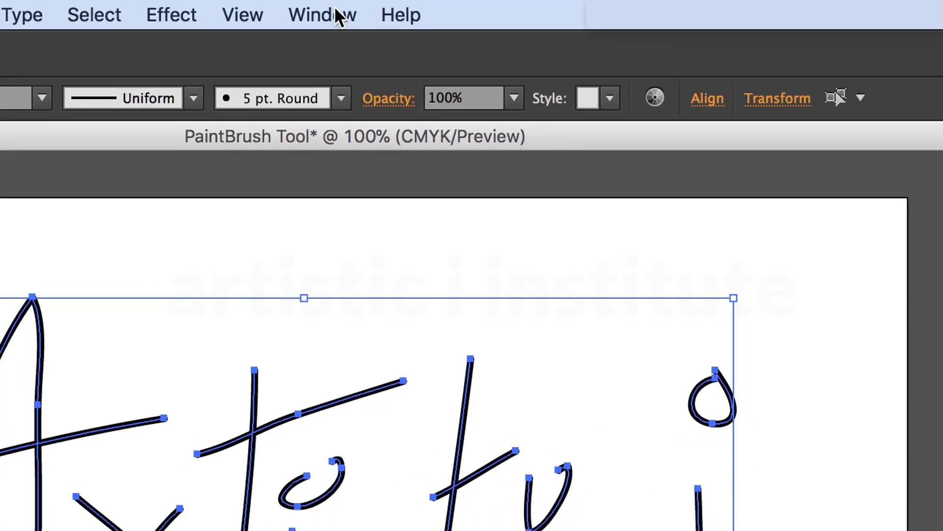
Step: Open the Artistic_Paintbrush library, enlarge its panel, and close the Arrows library
click(317, 10)
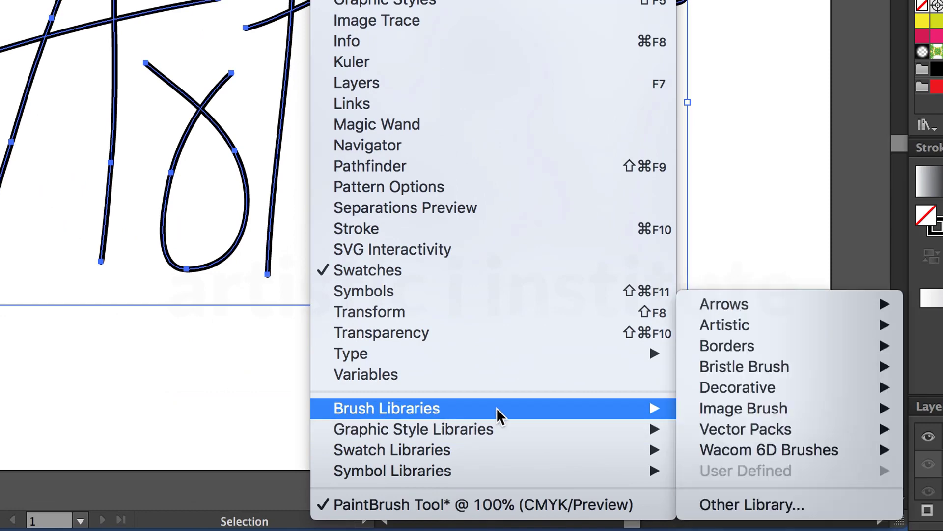
mouse_move(188, 408)
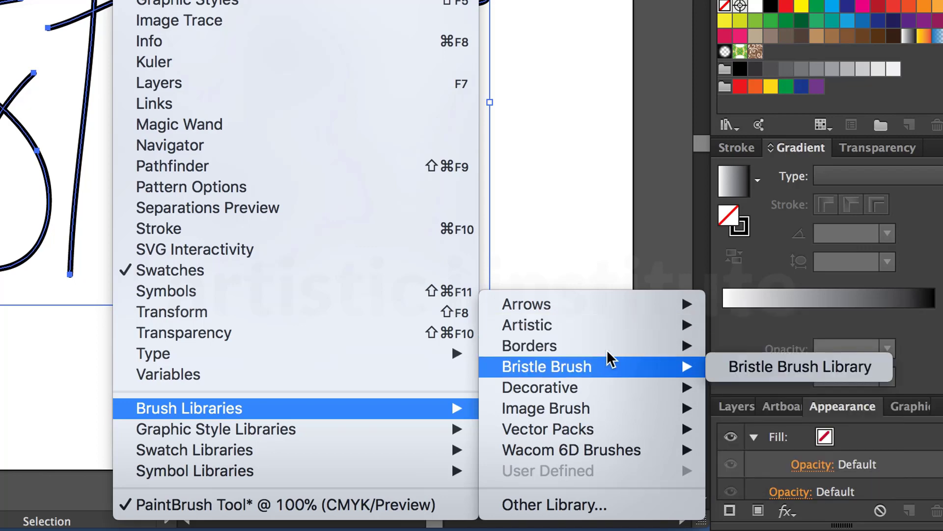
mouse_move(526, 325)
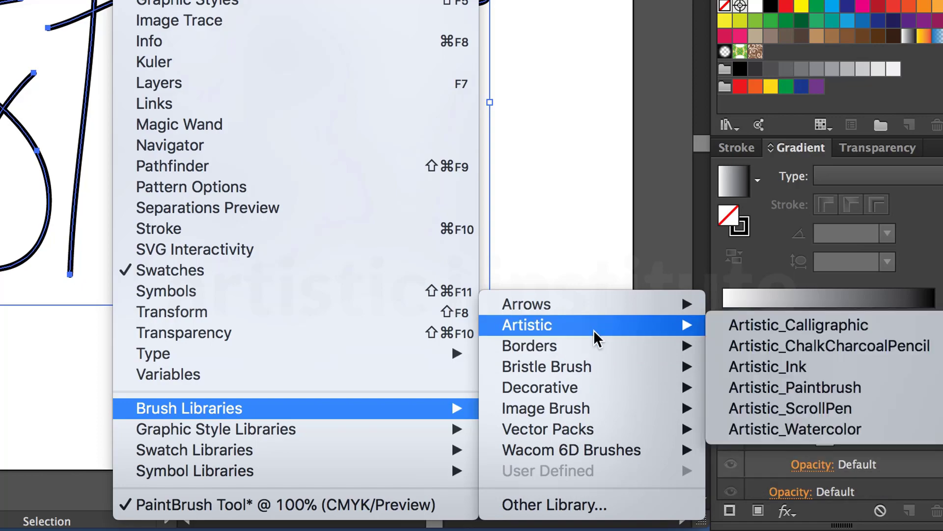
click(730, 386)
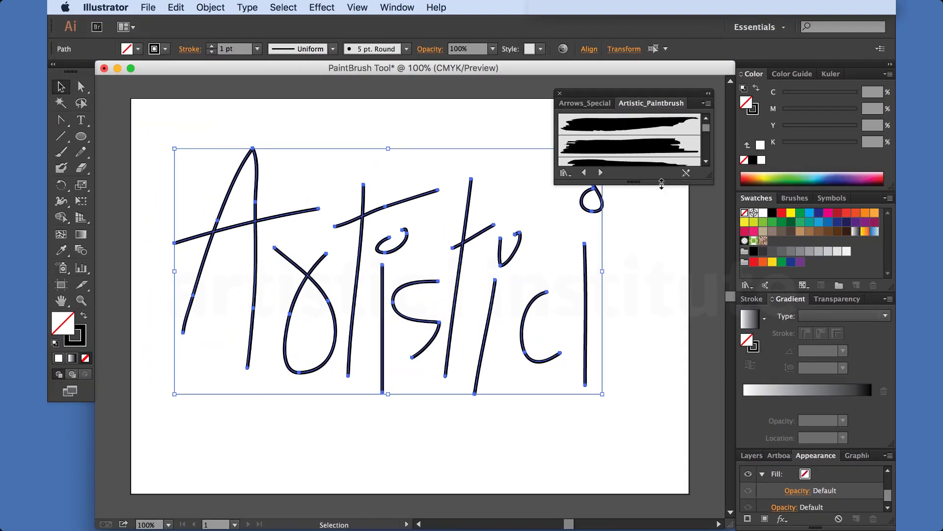
drag(661, 184, 683, 479)
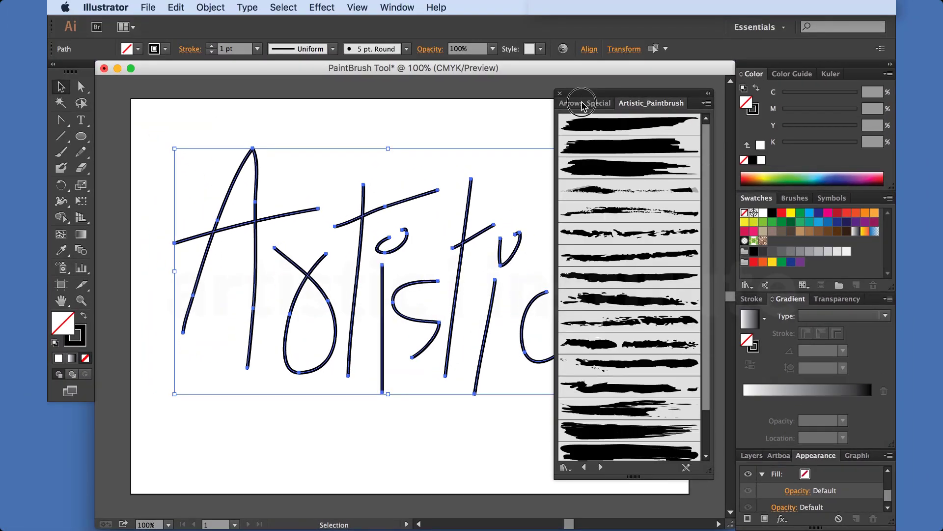
click(607, 104)
right_click(587, 106)
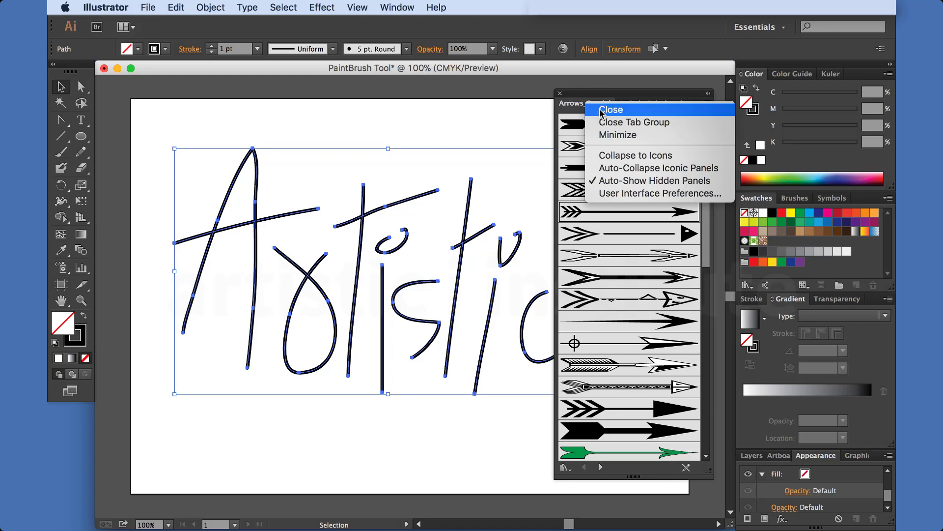
click(601, 110)
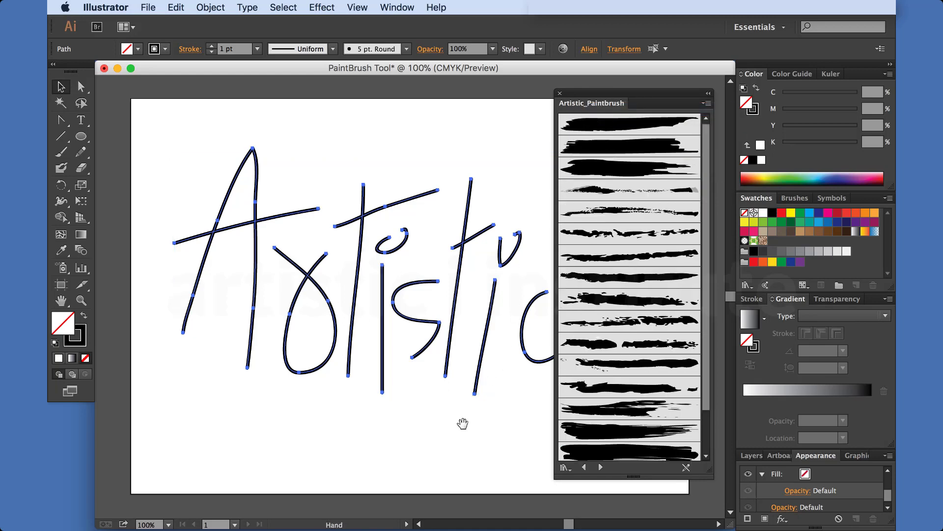
mouse_move(461, 423)
mouse_down()
mouse_move(372, 412)
mouse_move(390, 415)
mouse_up()
Step: Apply a thin, textured Artistic_Paintbrush brush to all the lettering
key(ctrl+a)
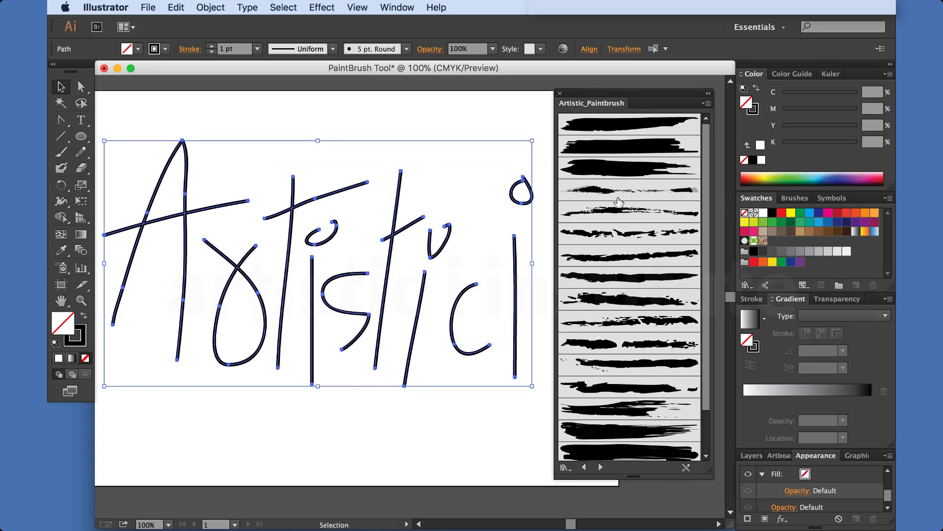
click(611, 148)
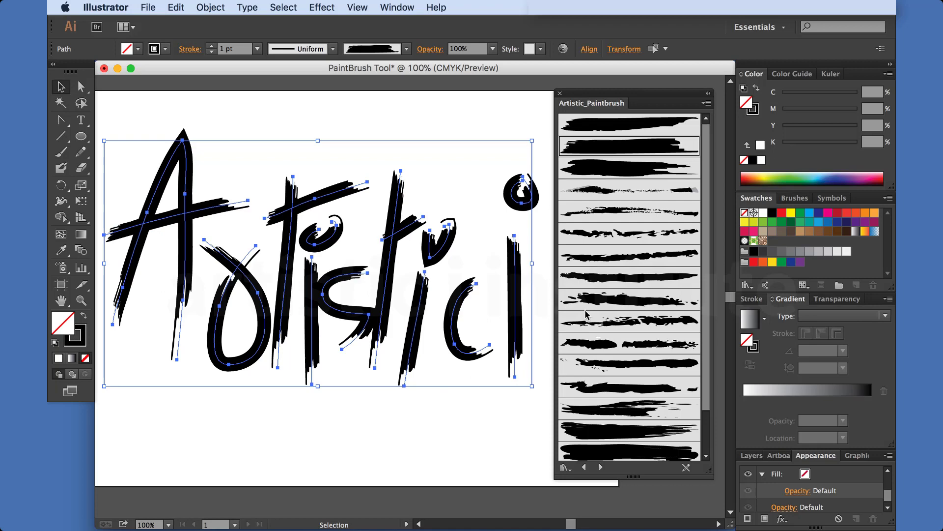
click(601, 434)
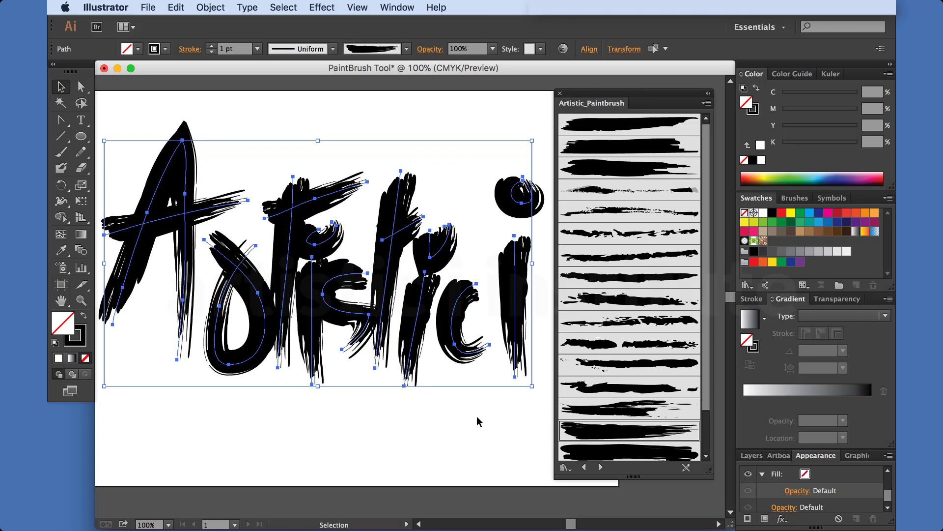
scroll(649, 377, down, 2)
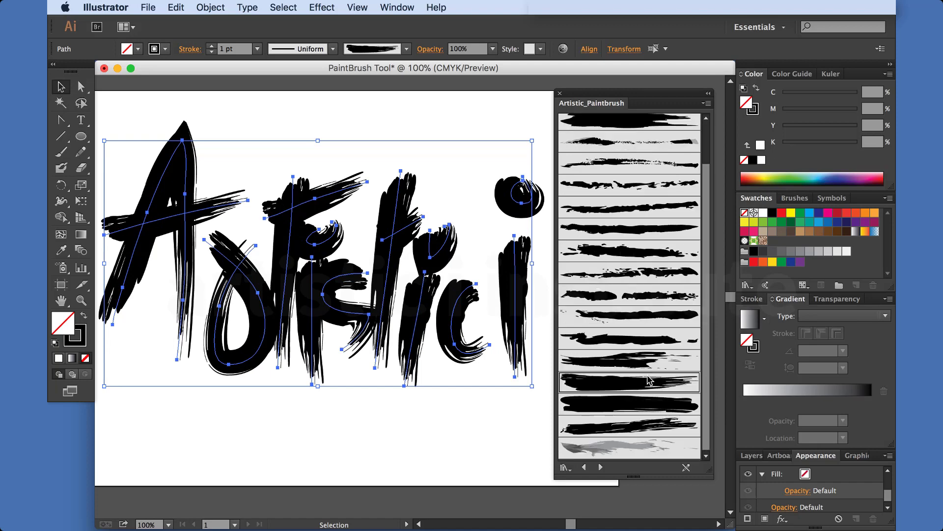
click(619, 427)
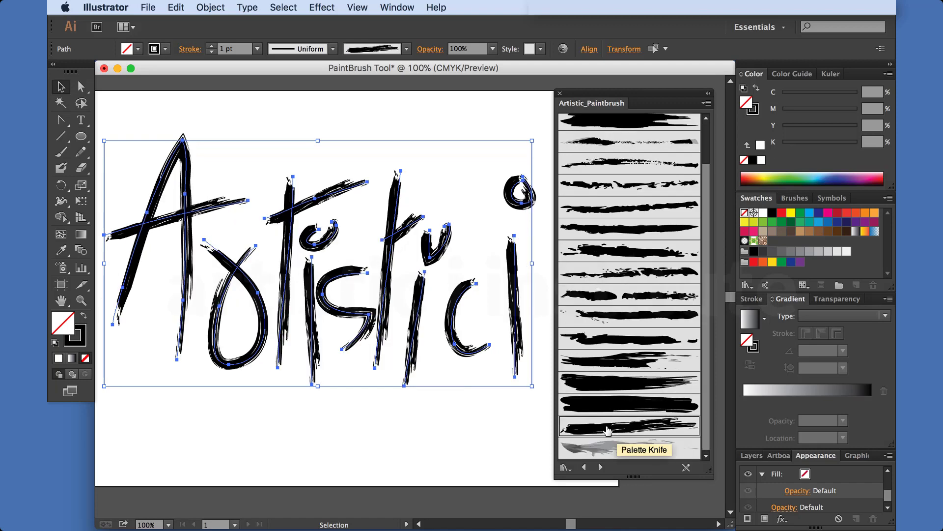
click(482, 413)
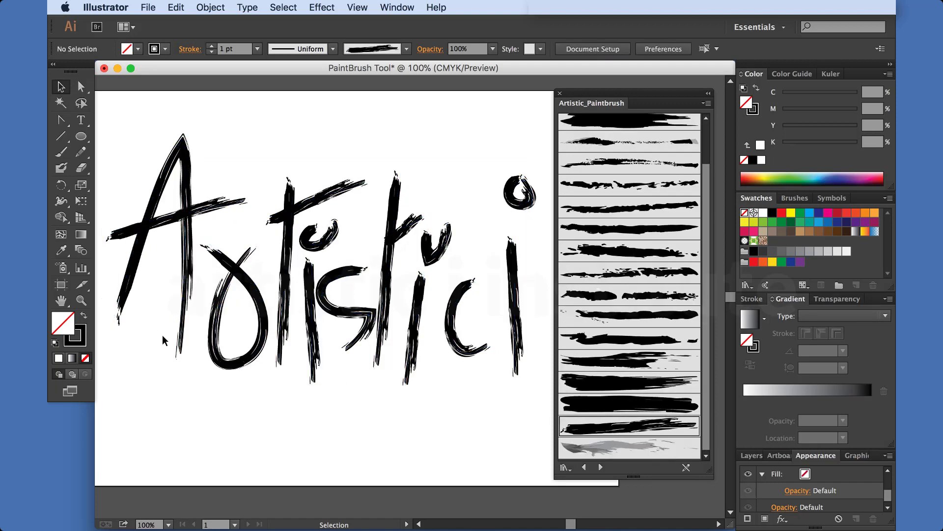
Step: Colour all the lettering strokes with the orange swatch
click(246, 365)
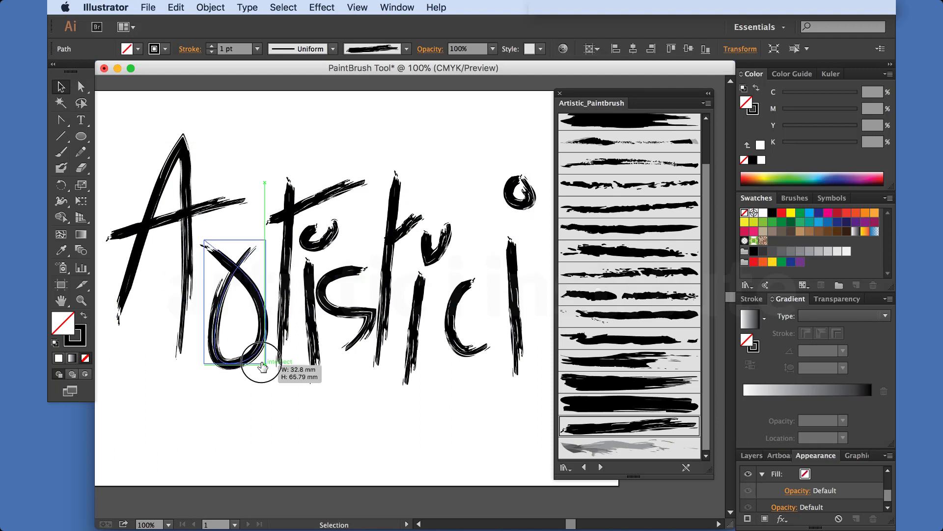
click(255, 404)
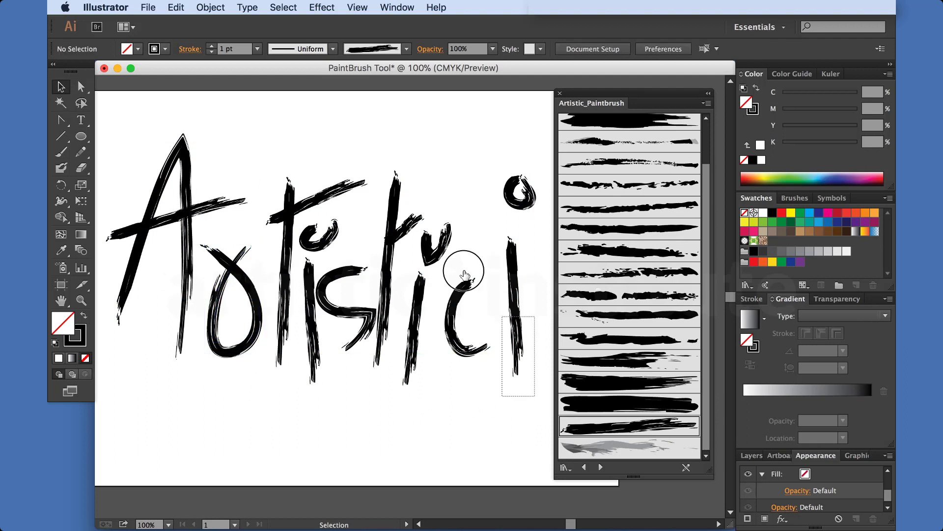
drag(168, 137, 538, 398)
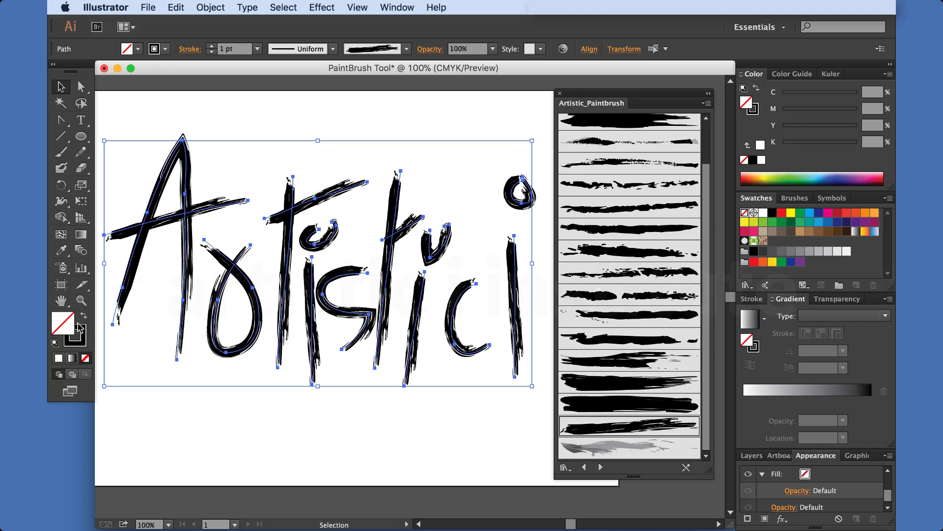
click(78, 346)
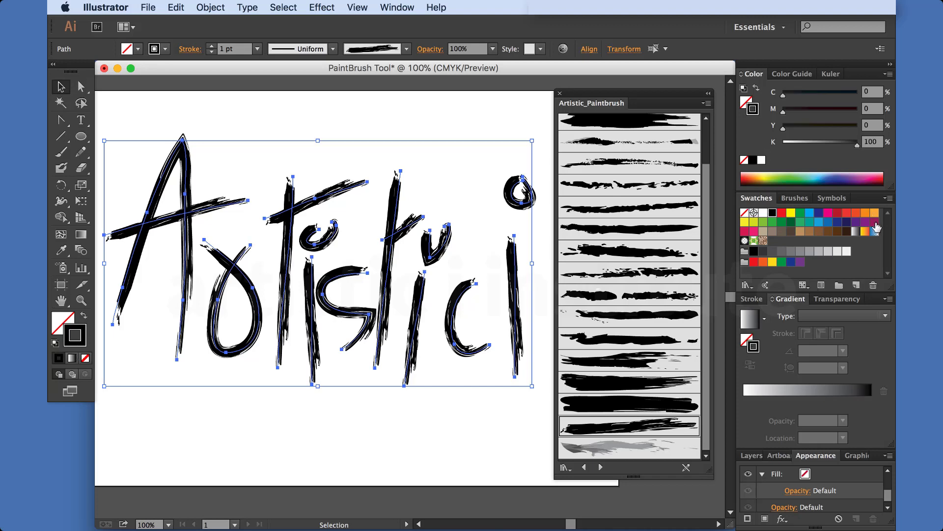
click(865, 213)
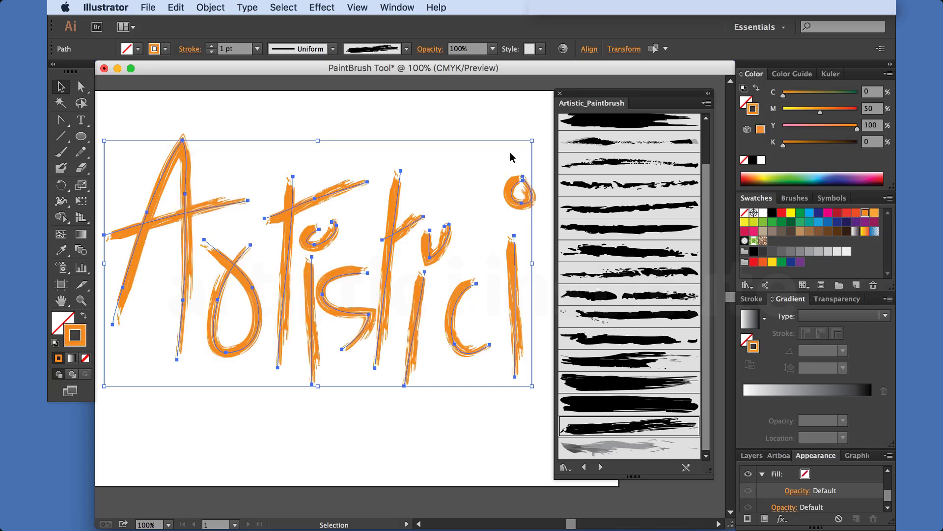
Step: Nudge the t crossbar slightly to the left
click(337, 394)
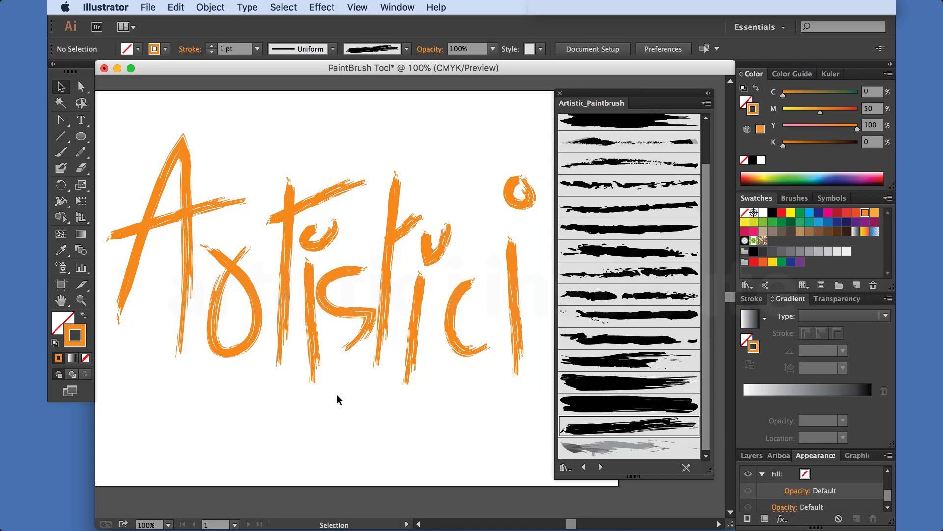
click(289, 225)
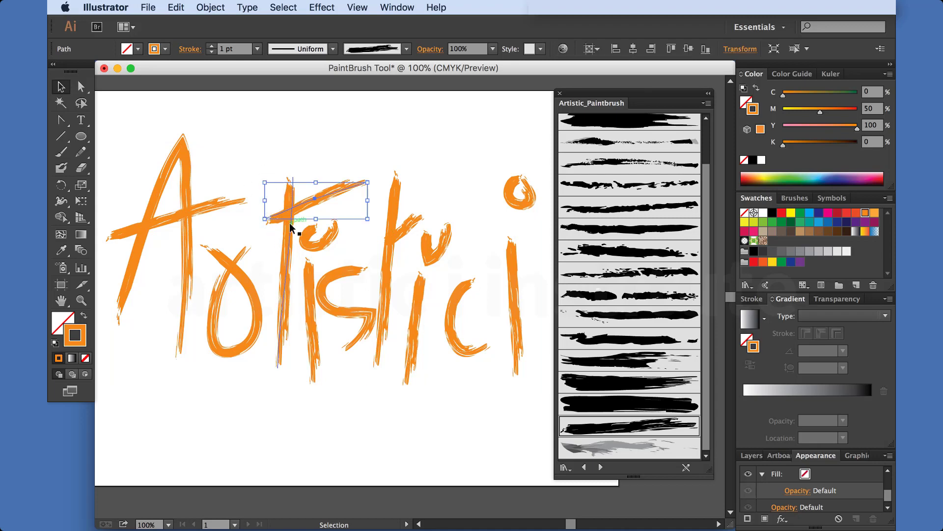
drag(292, 229, 290, 226)
click(370, 260)
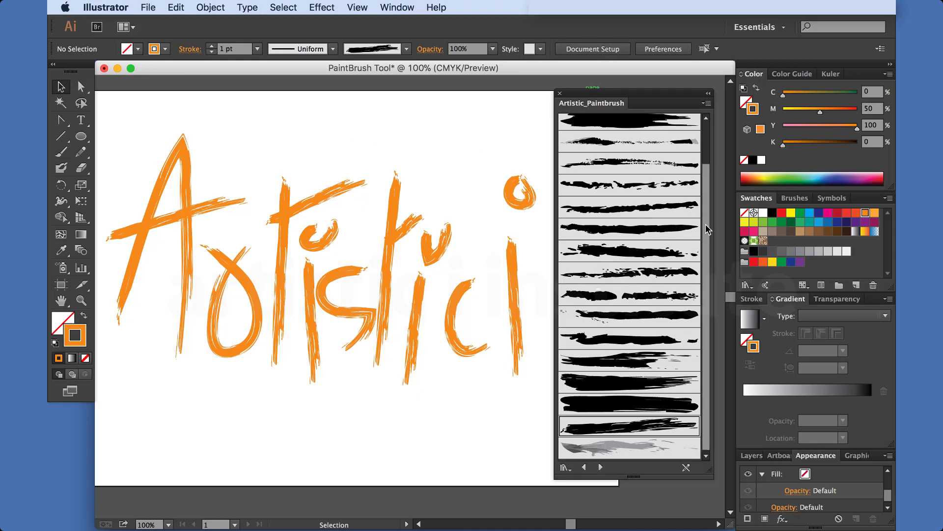
mouse_move(707, 229)
mouse_down()
mouse_move(701, 152)
mouse_move(716, 248)
mouse_up()
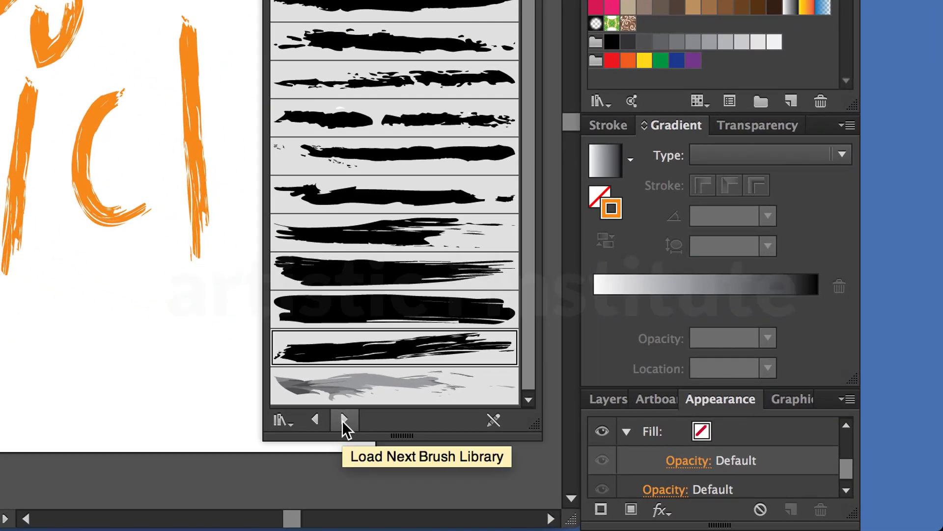
Step: Load Artistic_ScrollPen and try its brushes on the lettering, ending on Scroll Pen 8
click(344, 419)
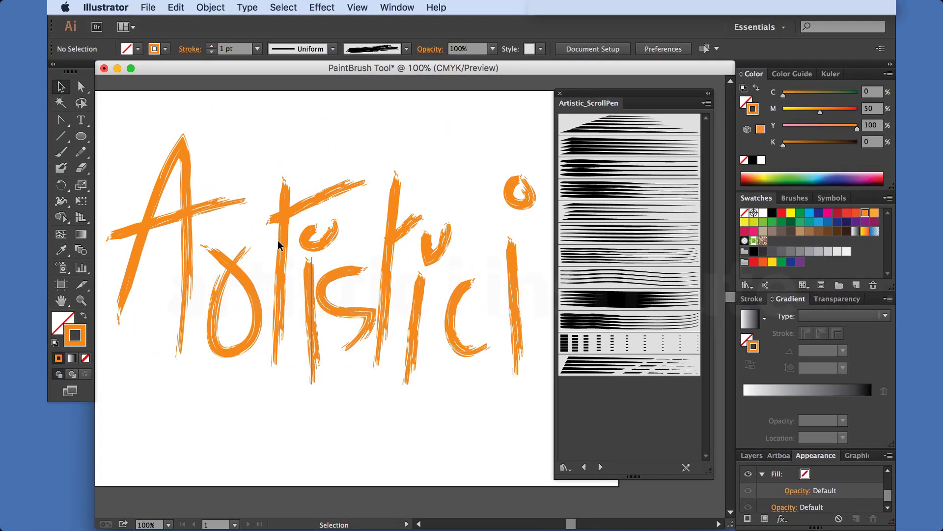
drag(140, 126, 517, 402)
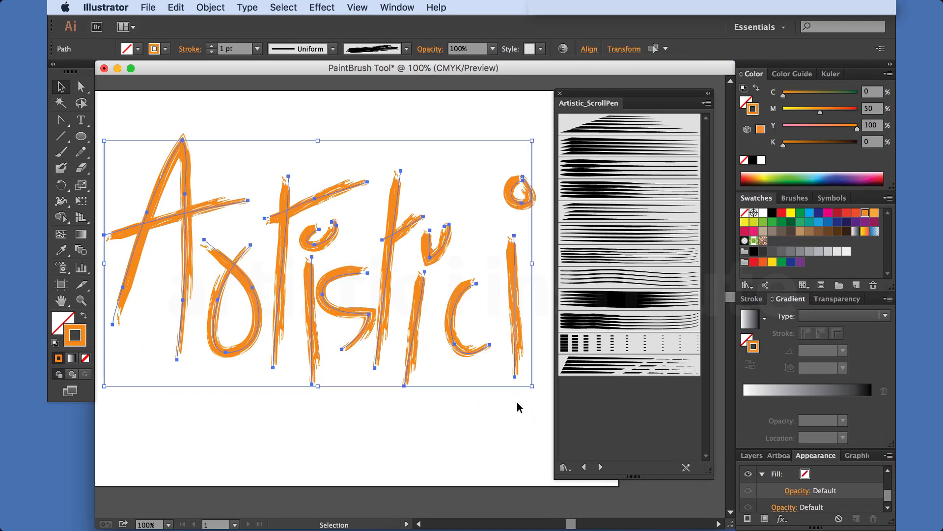
click(598, 156)
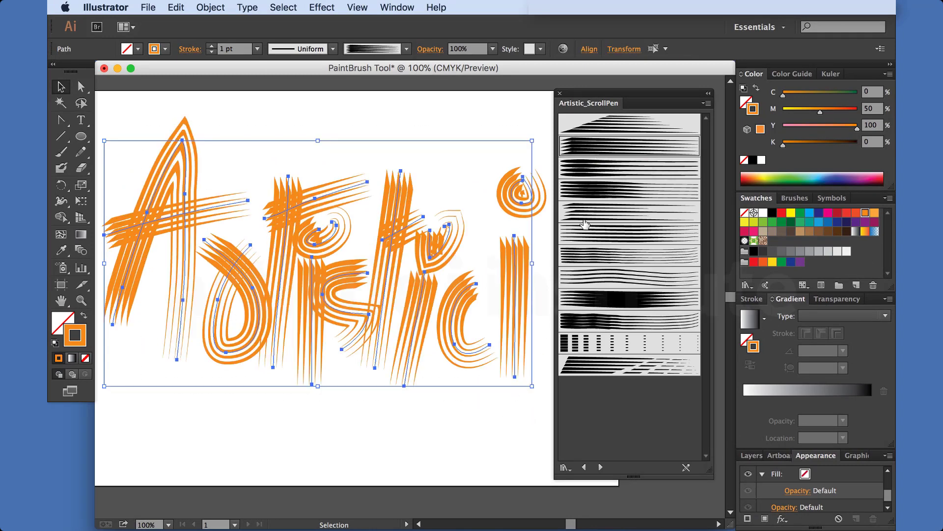
click(598, 193)
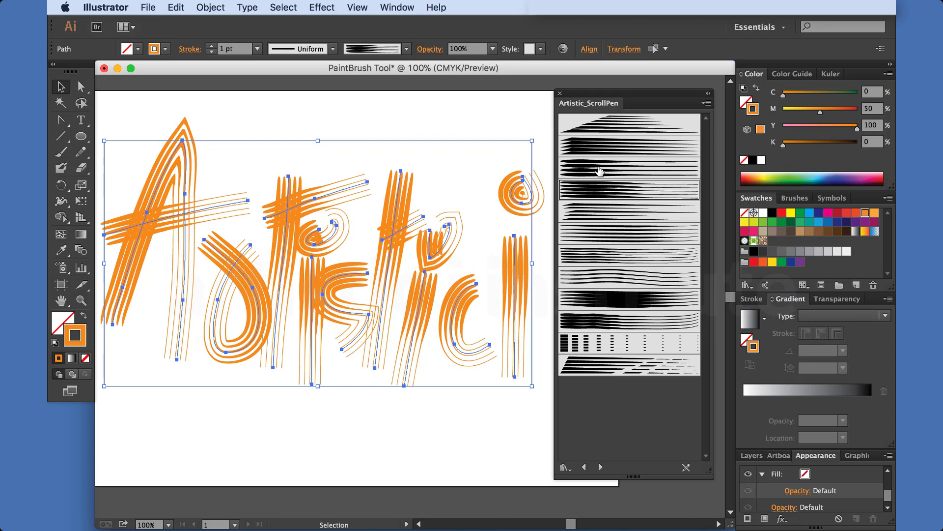
click(599, 168)
click(601, 231)
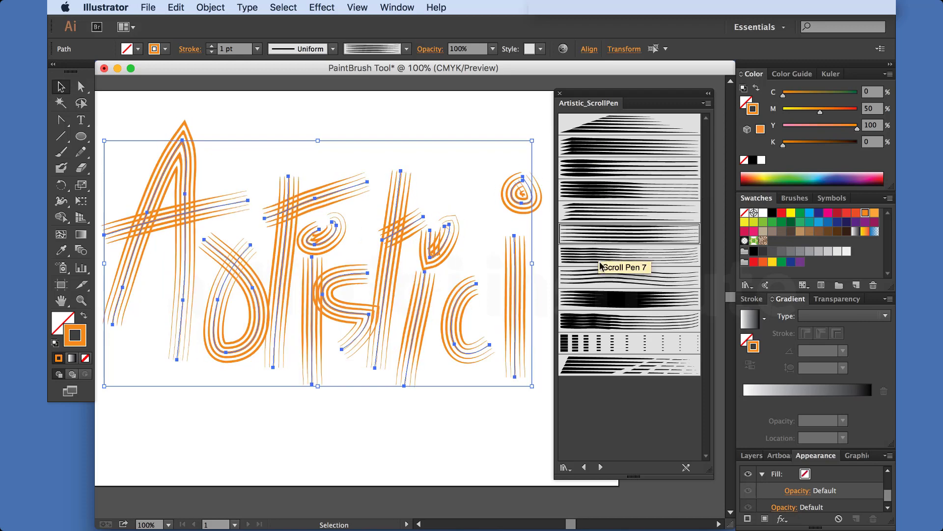
click(600, 257)
click(601, 278)
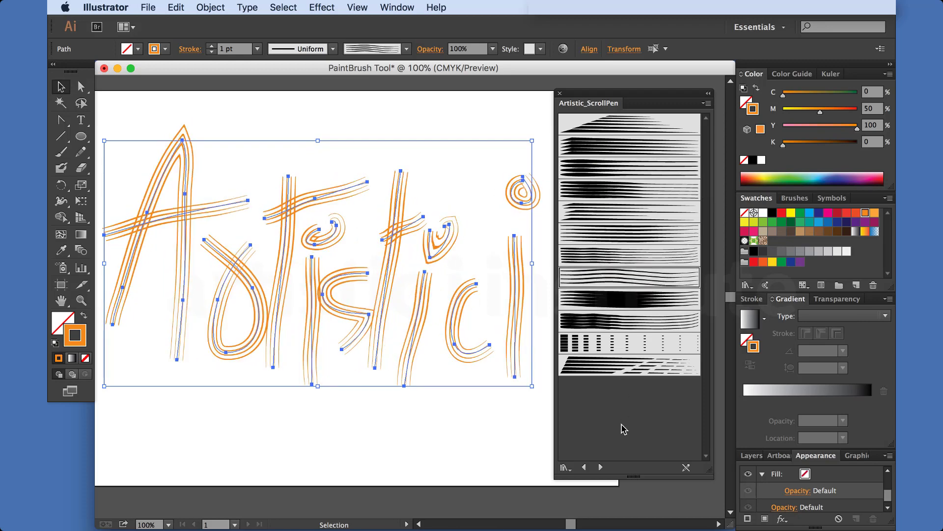
Step: Switch the lettering to a wide brush from the Artistic_Watercolor library
click(600, 467)
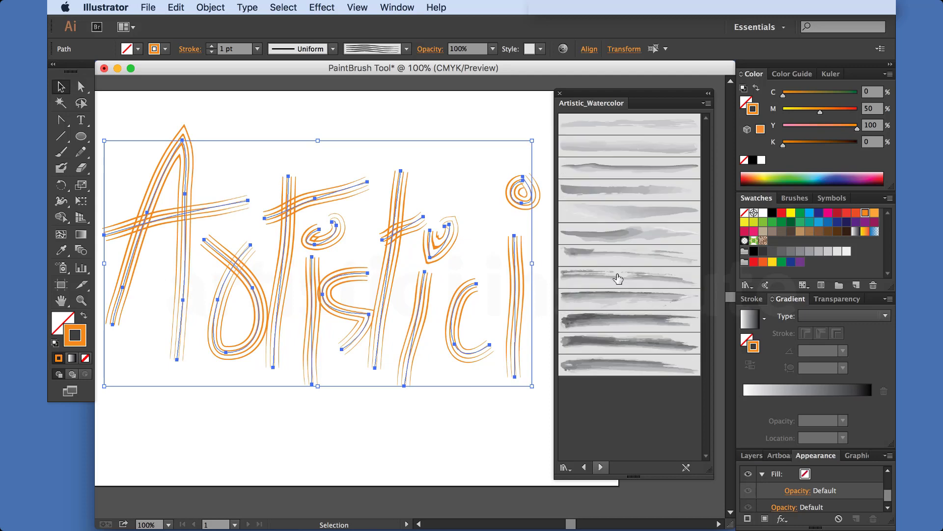
click(617, 153)
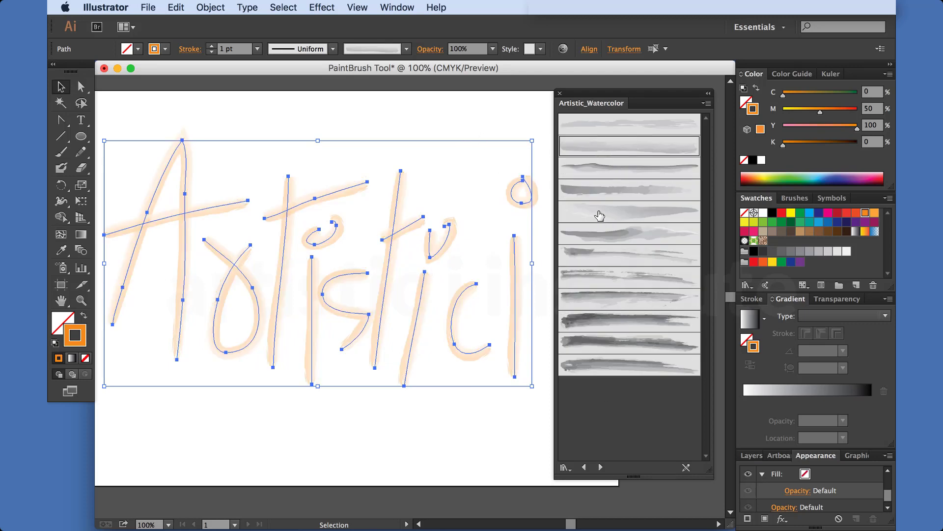
click(599, 215)
click(593, 190)
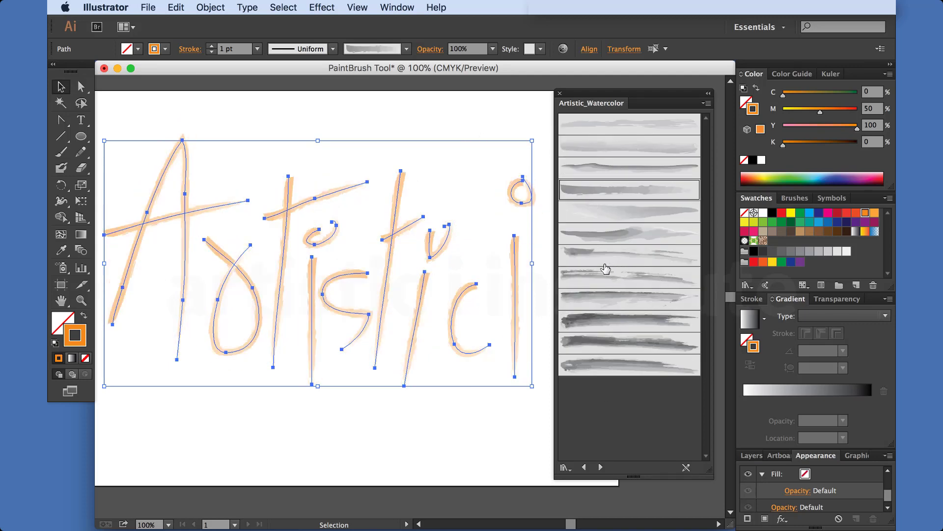
click(593, 240)
click(477, 348)
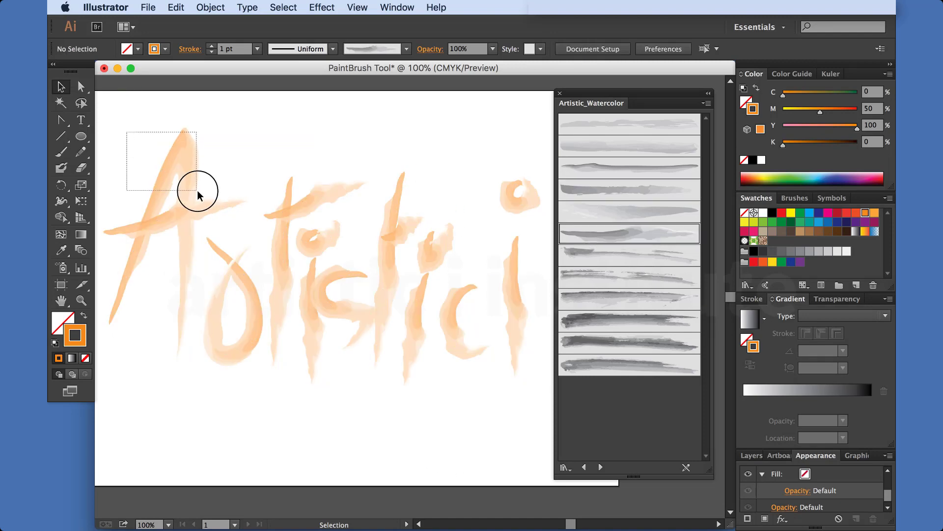
Step: Shift the A slightly right and give all lettering a darker watercolour brush
drag(197, 190, 196, 191)
drag(187, 223, 196, 223)
click(276, 152)
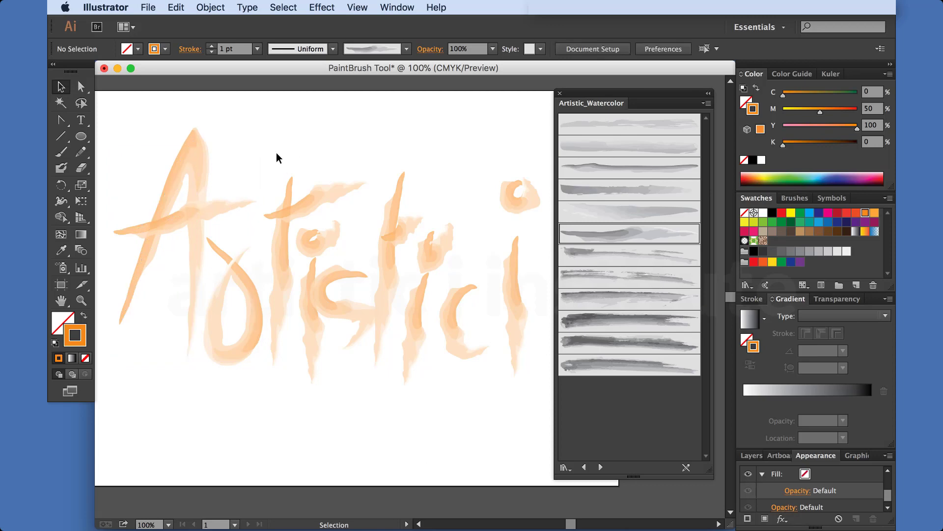
drag(118, 129, 543, 416)
click(591, 325)
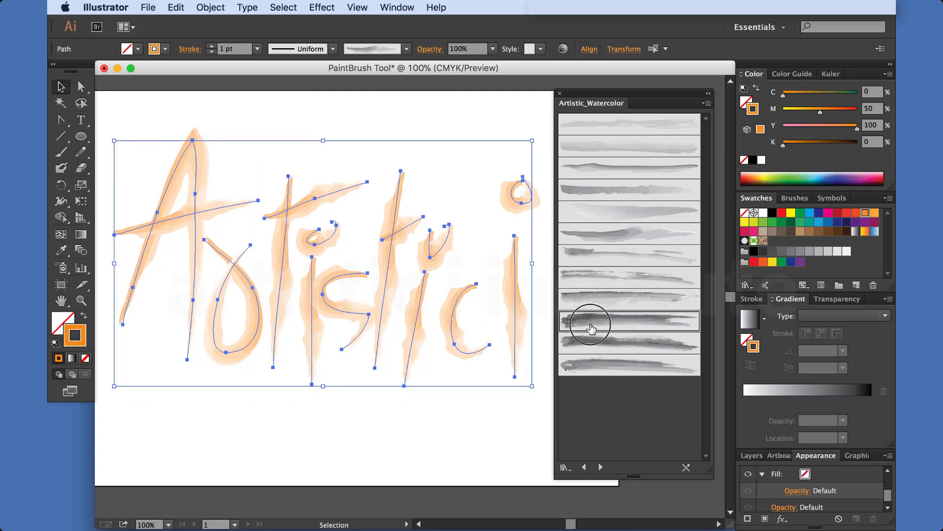
click(437, 415)
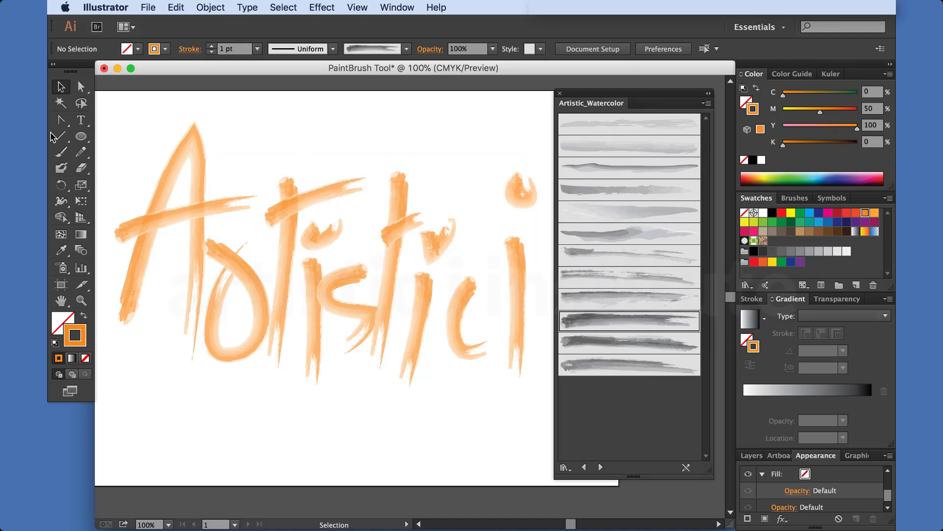
Step: Paint two watercolour underline swooshes beneath the lettering
click(61, 152)
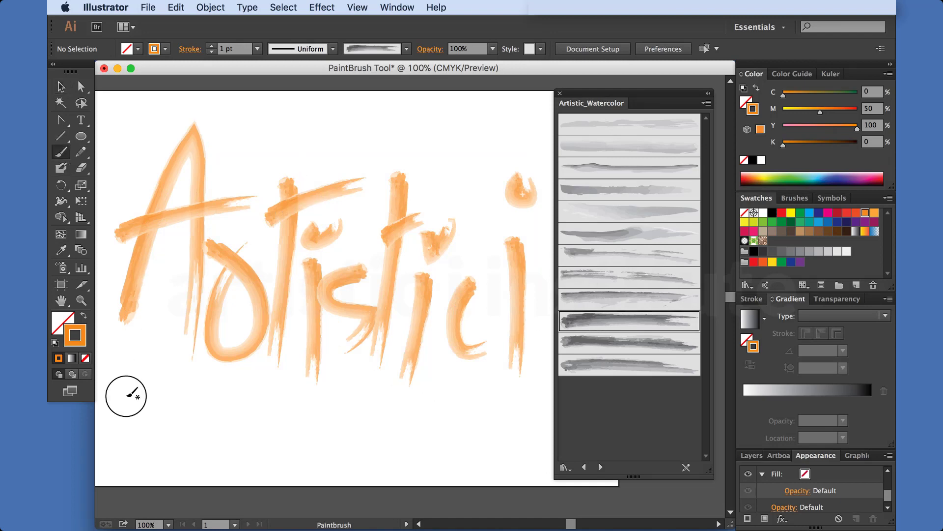
drag(127, 395, 509, 398)
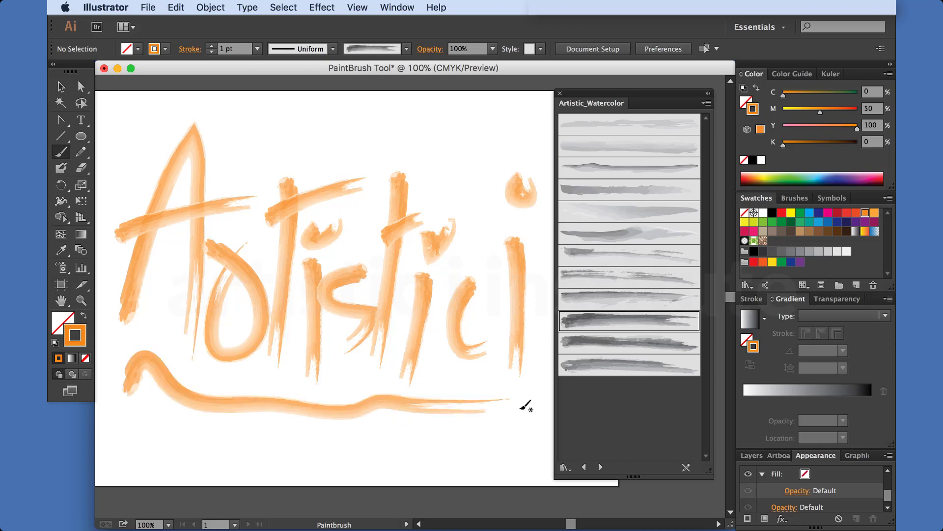
drag(521, 407, 519, 411)
drag(165, 431, 506, 410)
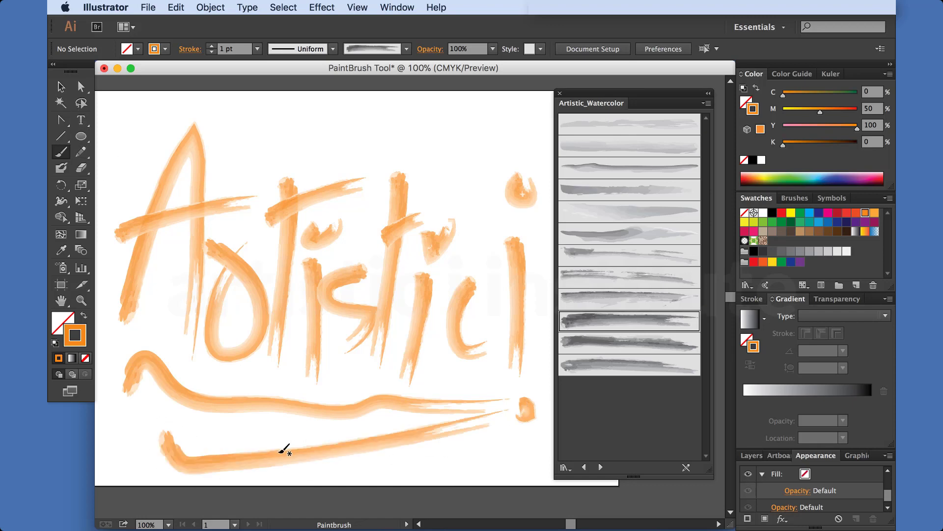
Step: Paint a test X above the letters, delete it, and go to artboard 2
drag(340, 103, 364, 138)
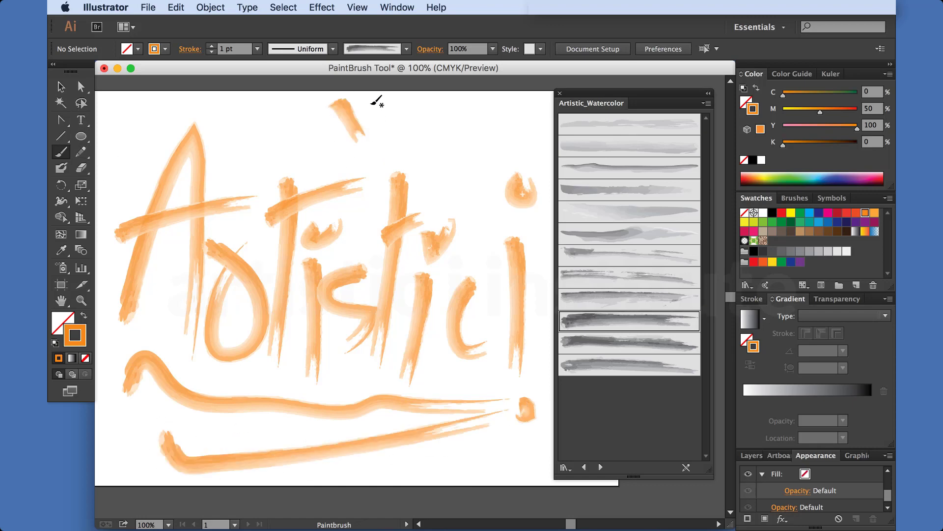
drag(375, 100, 328, 133)
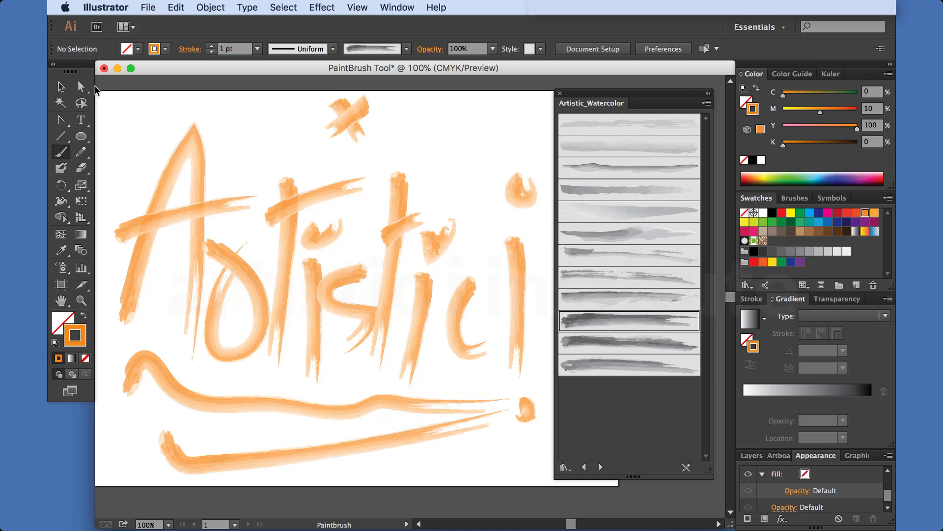
click(60, 86)
click(347, 101)
drag(292, 107, 390, 137)
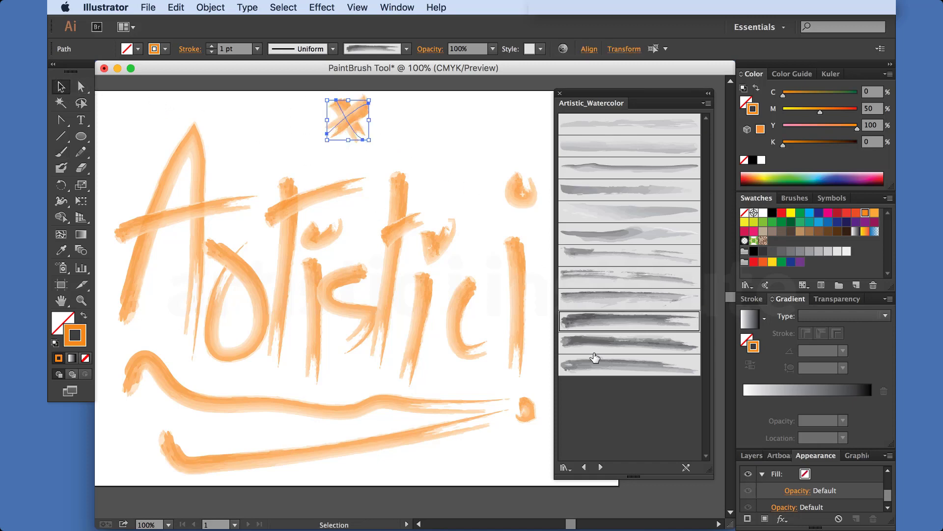
click(602, 365)
click(407, 130)
click(324, 106)
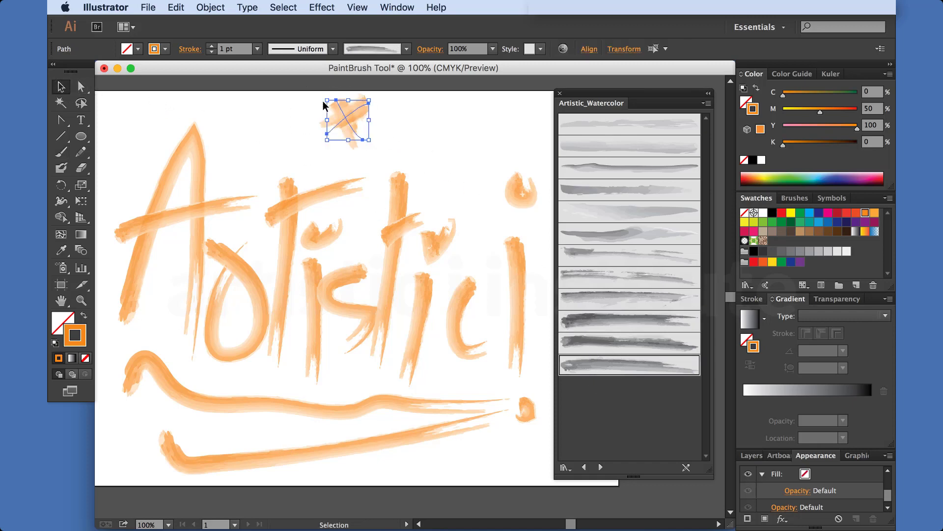
key(Delete)
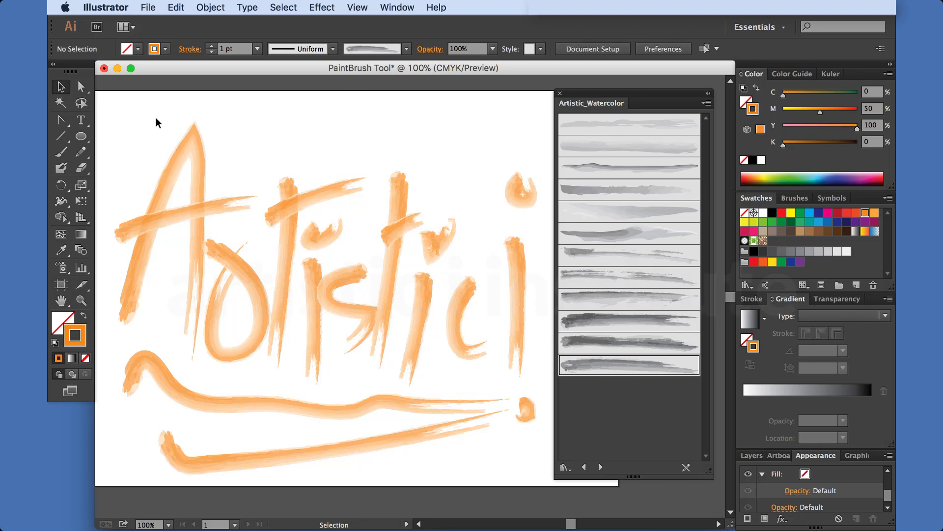
key(shift+Page_Down)
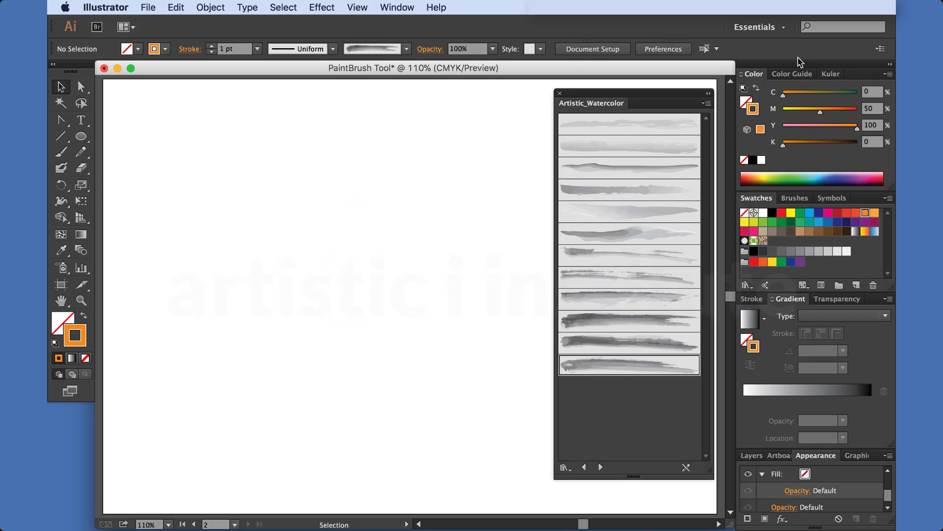
Step: Close the watercolour library, then paint and select a curved stroke on artboard 2
click(560, 93)
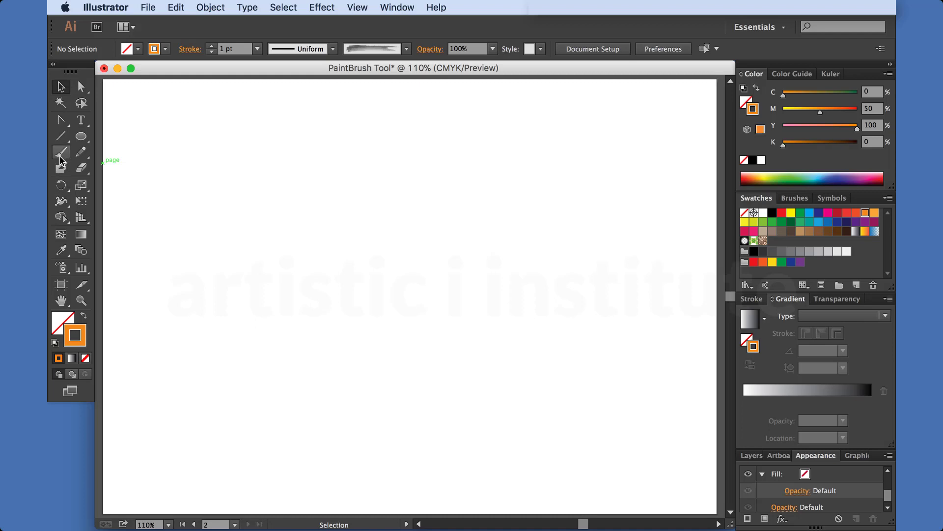
click(60, 154)
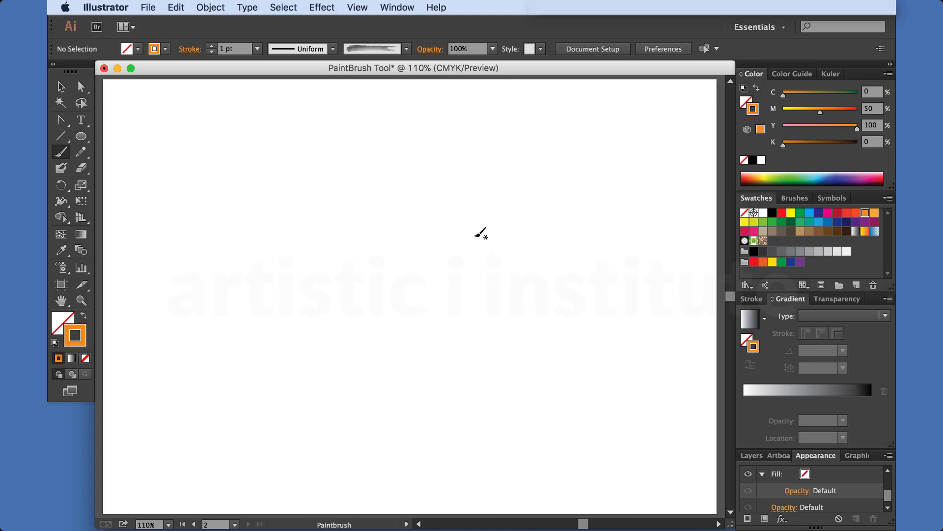
click(366, 194)
drag(350, 199, 340, 259)
key(v)
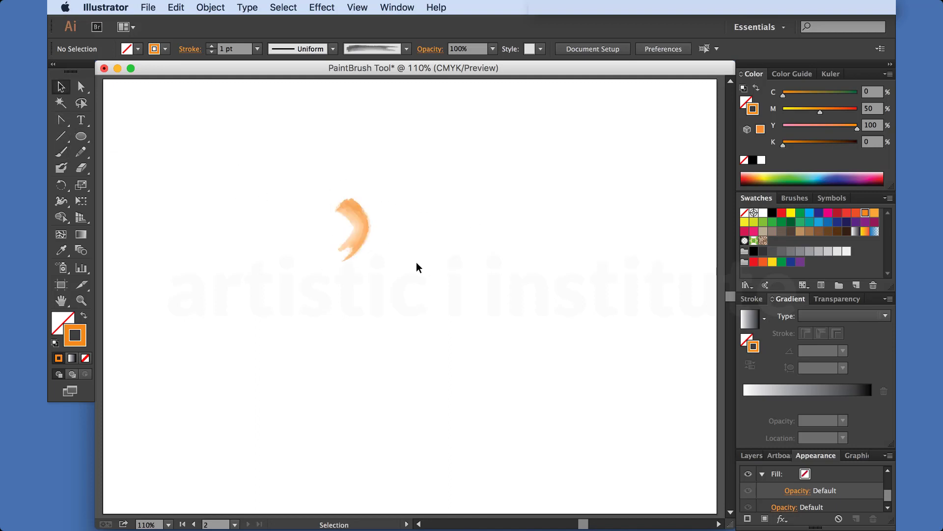
key(ctrl+a)
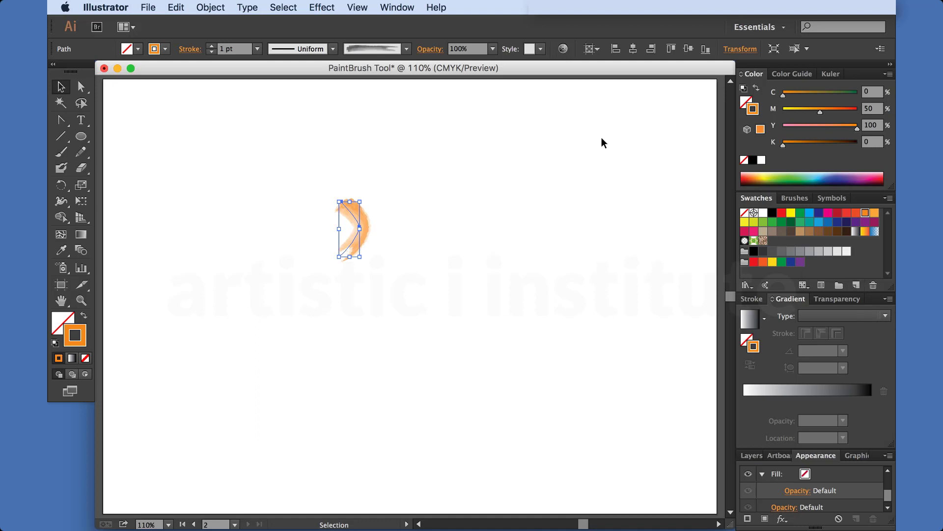
Step: Give the curve the parallel multi-line brush and move it to the upper left
click(795, 198)
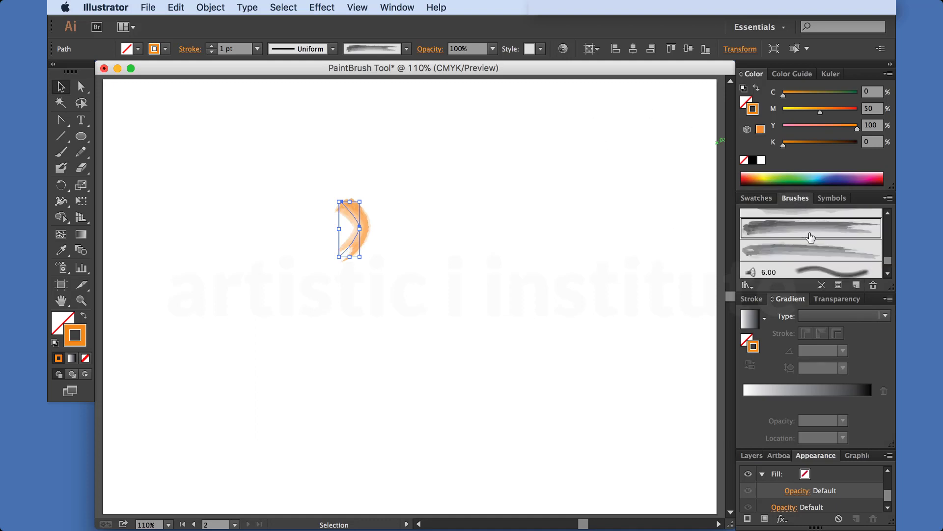
scroll(810, 237, down, 2)
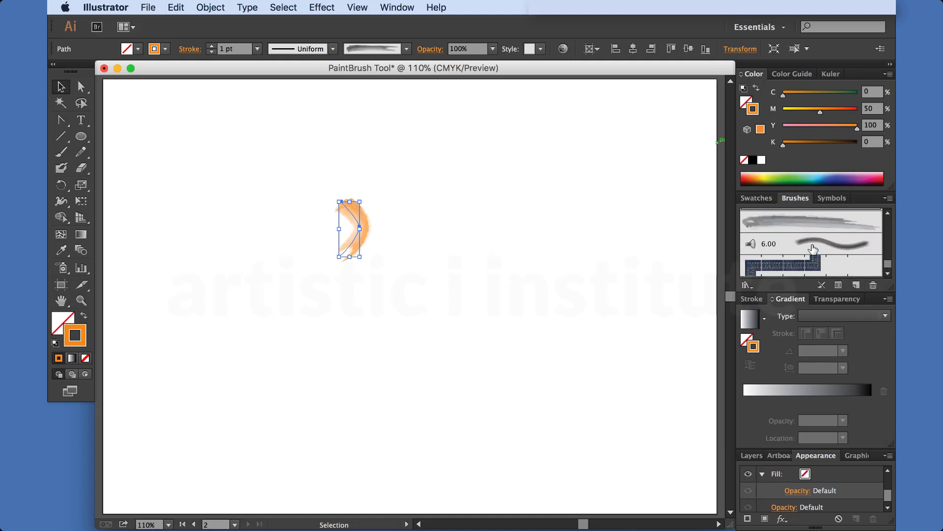
click(813, 246)
scroll(816, 246, up, 2)
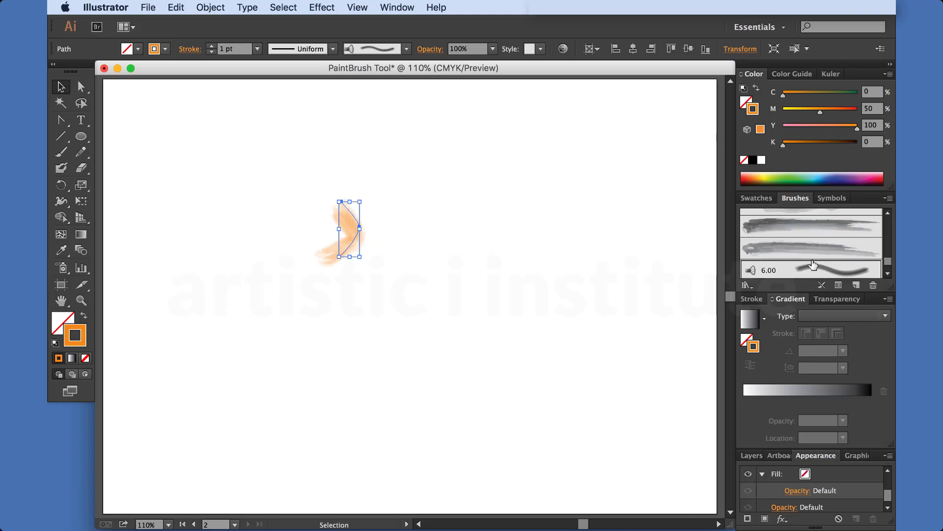
scroll(813, 253, up, 2)
scroll(806, 258, up, 1)
click(799, 219)
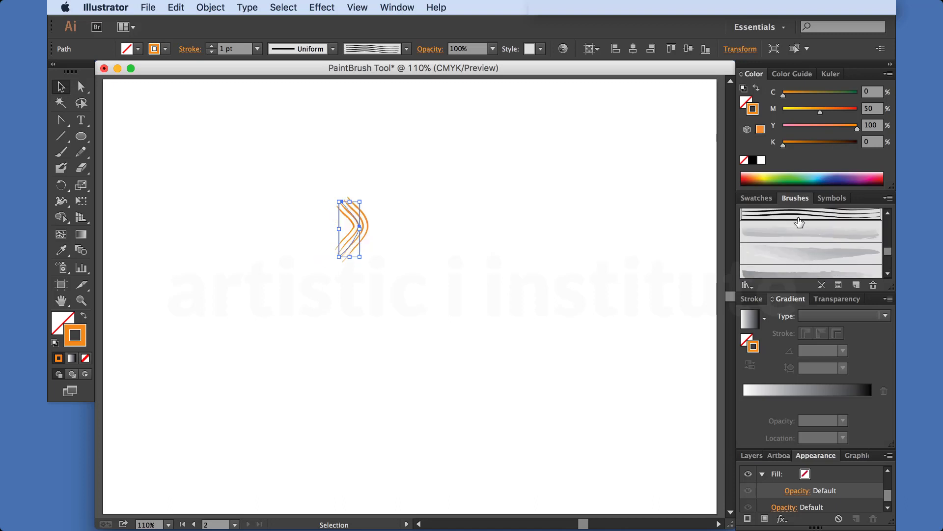
mouse_move(217, 157)
mouse_down()
mouse_move(384, 260)
mouse_move(220, 160)
mouse_up()
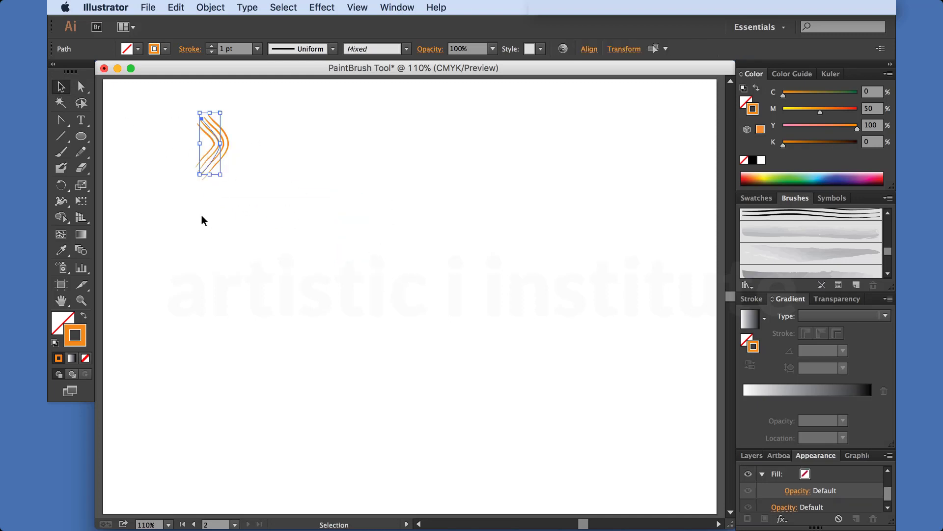
click(837, 199)
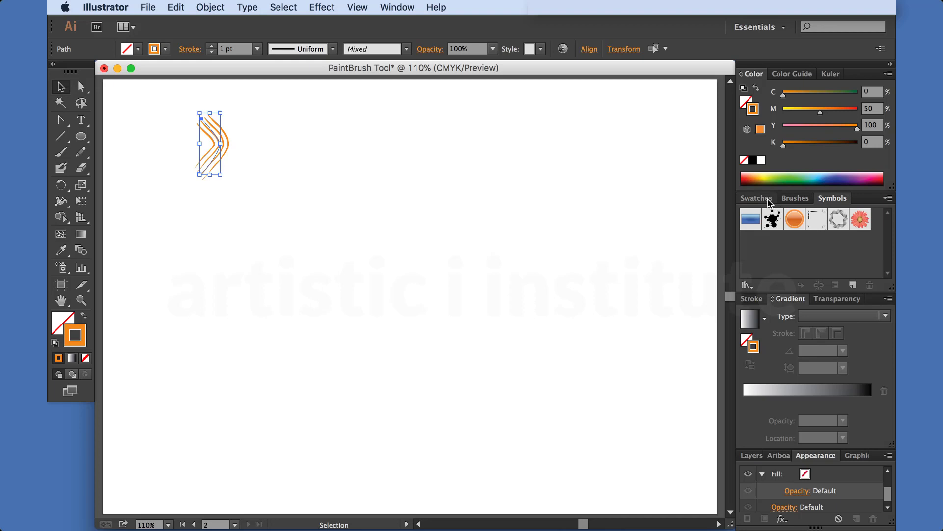
double_click(61, 152)
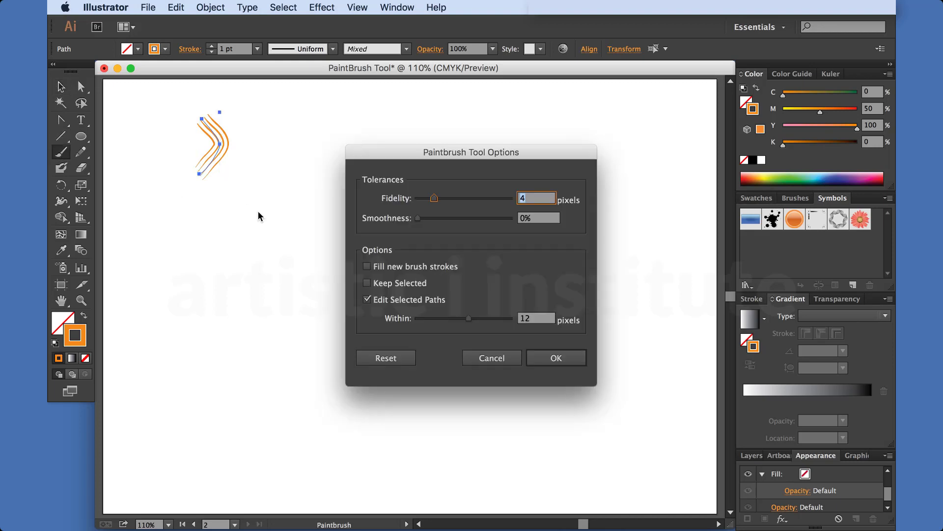
Step: Expand the multi-line chevron's appearance into plain shapes
click(497, 358)
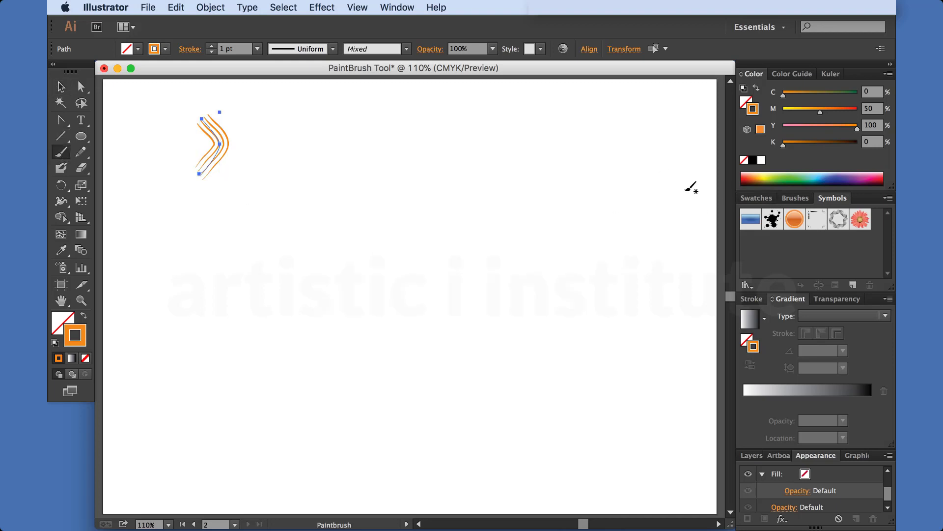
click(810, 199)
click(61, 87)
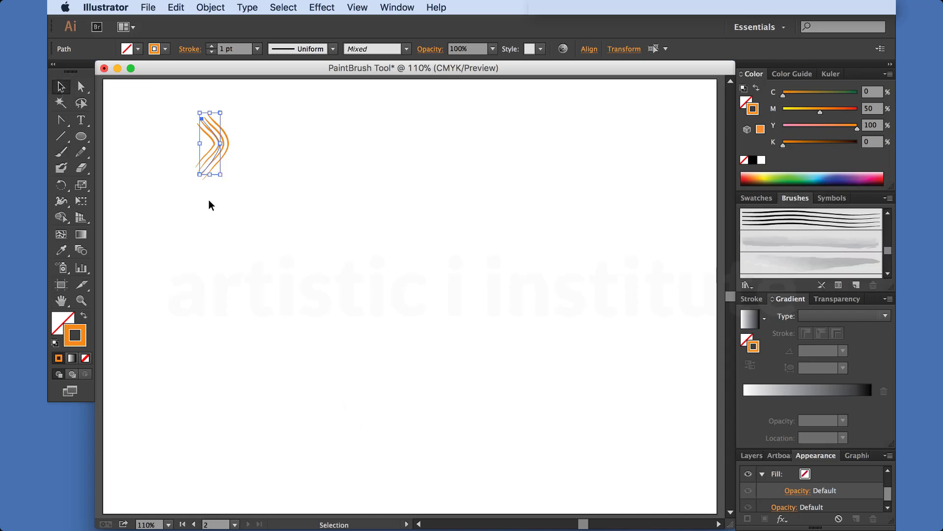
click(240, 11)
mouse_move(210, 7)
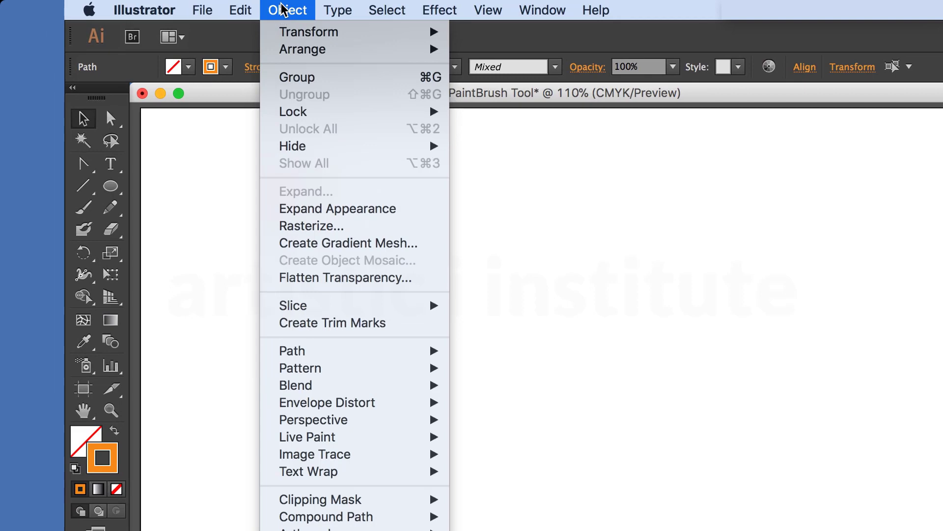
click(310, 208)
Step: Drag the expanded chevron group into the Brushes panel as a new brush
click(307, 232)
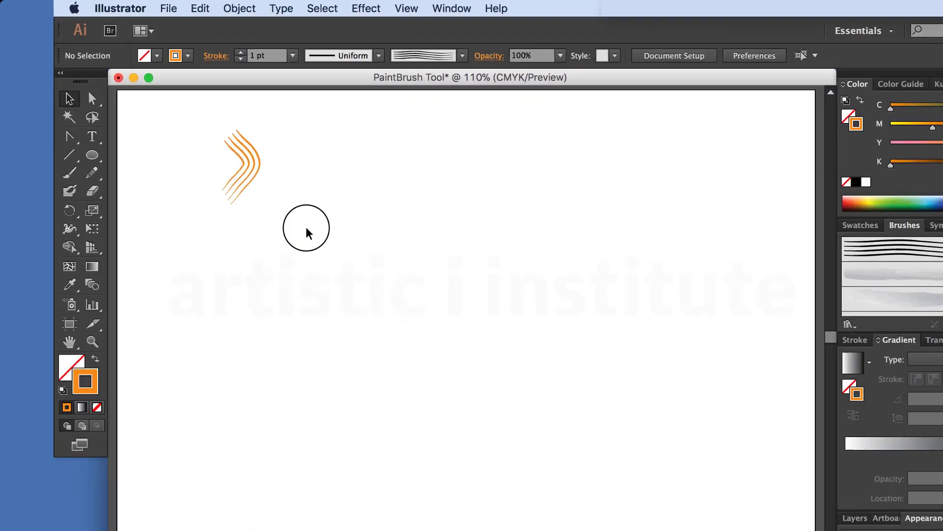
drag(243, 164, 888, 307)
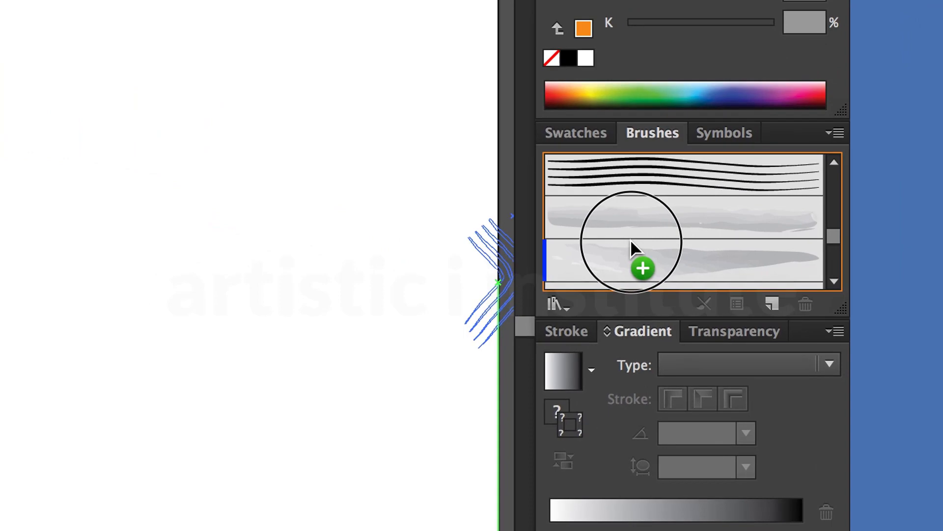
drag(775, 270, 785, 247)
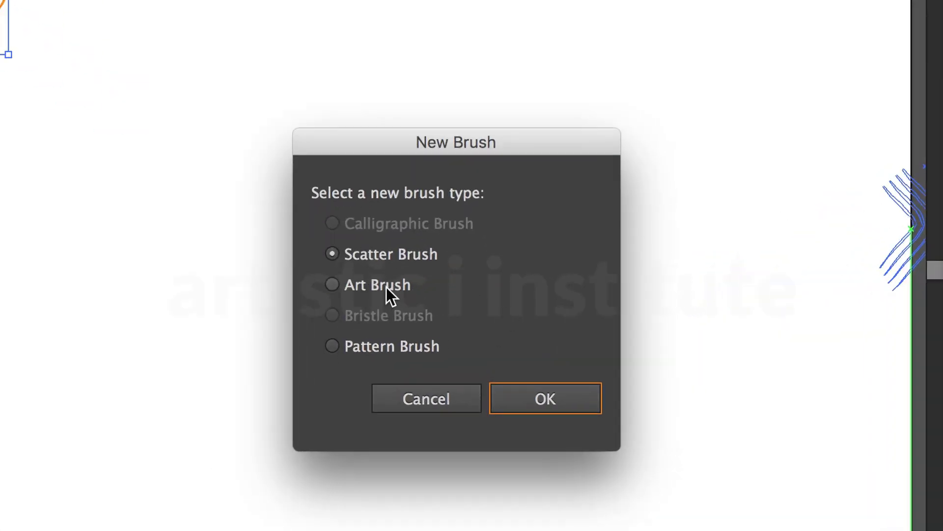
Step: Save the chevron as an Art Brush whose direction runs left to right
click(372, 288)
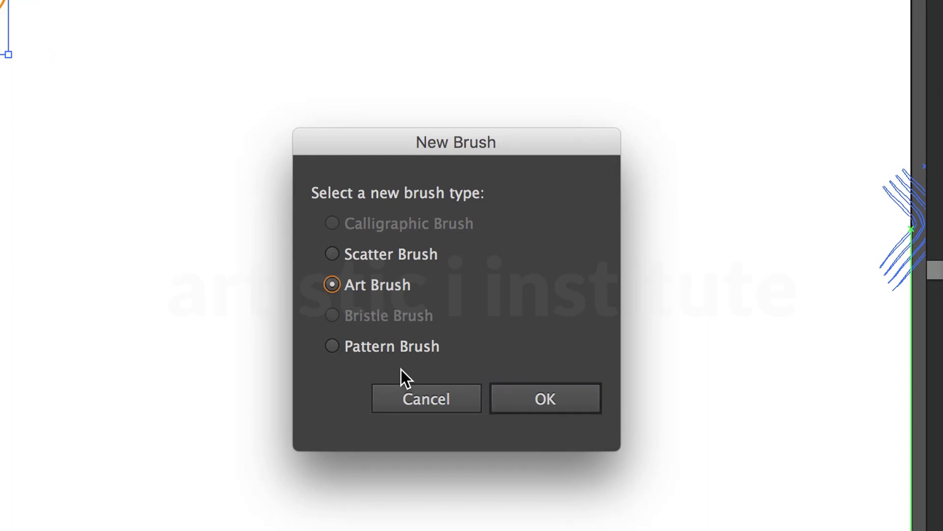
click(546, 400)
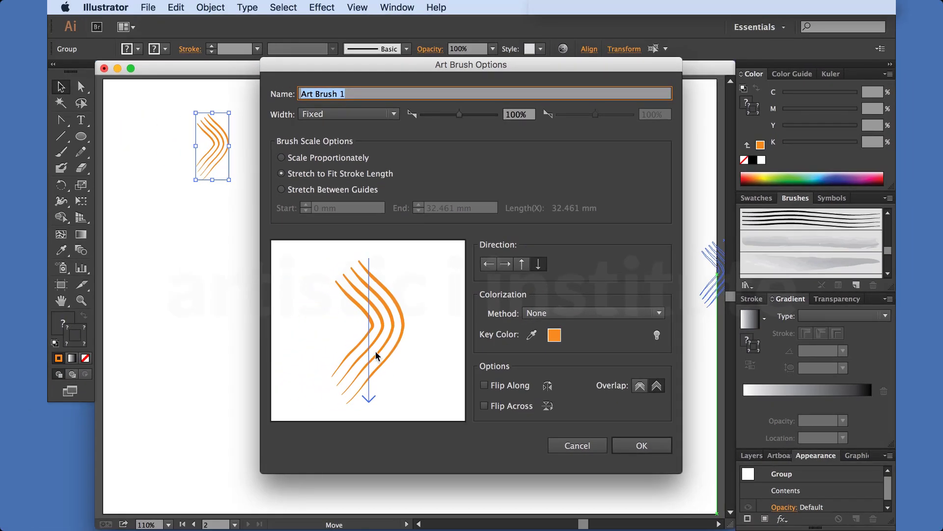
click(506, 266)
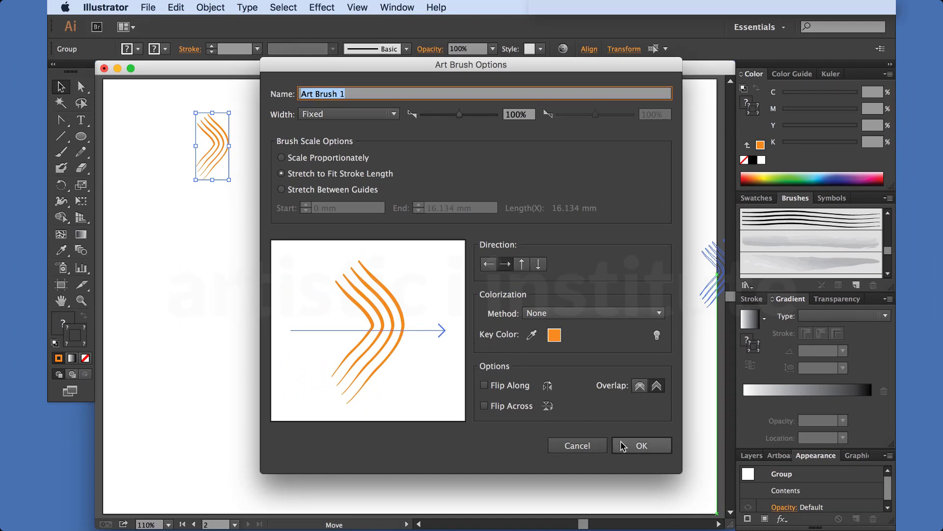
click(622, 444)
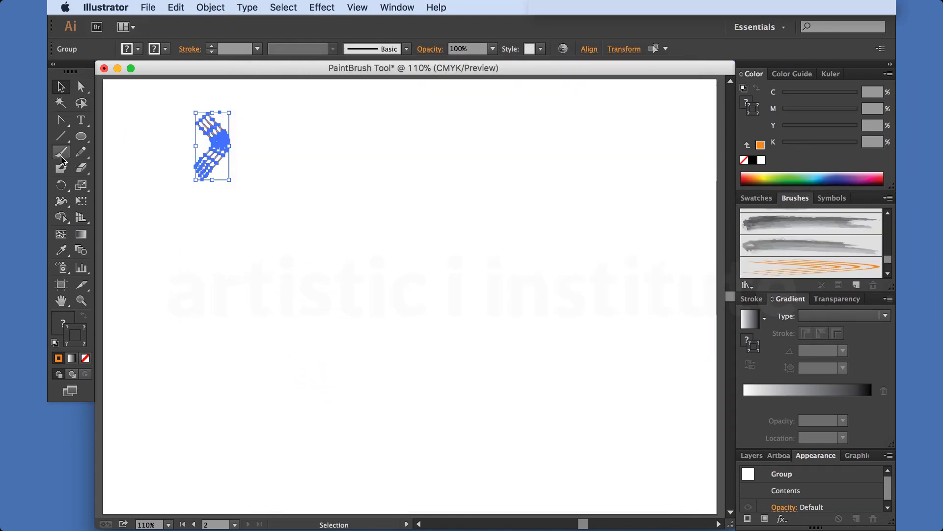
Step: Paint five trial swooshes with the orange chevron art brush around the artboard
click(61, 152)
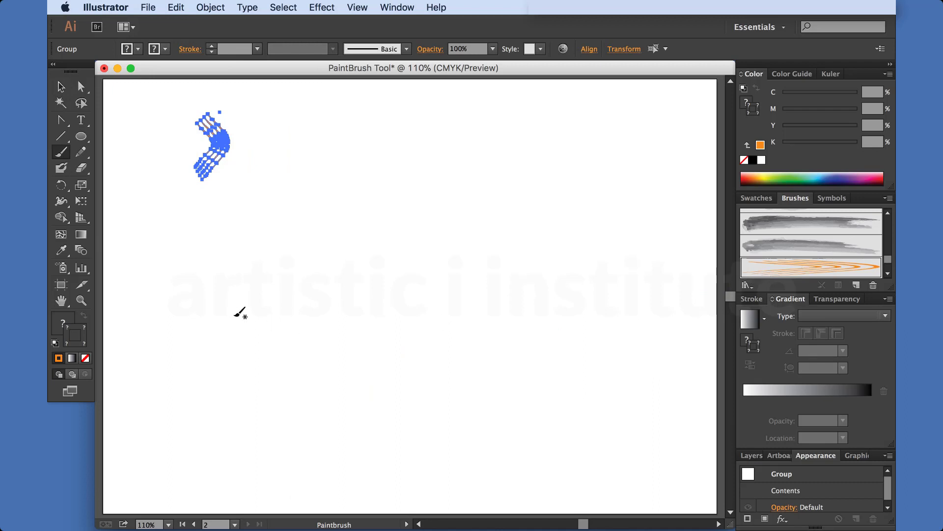
mouse_move(191, 313)
mouse_down()
mouse_move(303, 361)
mouse_move(364, 288)
mouse_move(489, 331)
mouse_move(436, 383)
mouse_move(295, 389)
mouse_move(219, 419)
mouse_move(522, 427)
mouse_up()
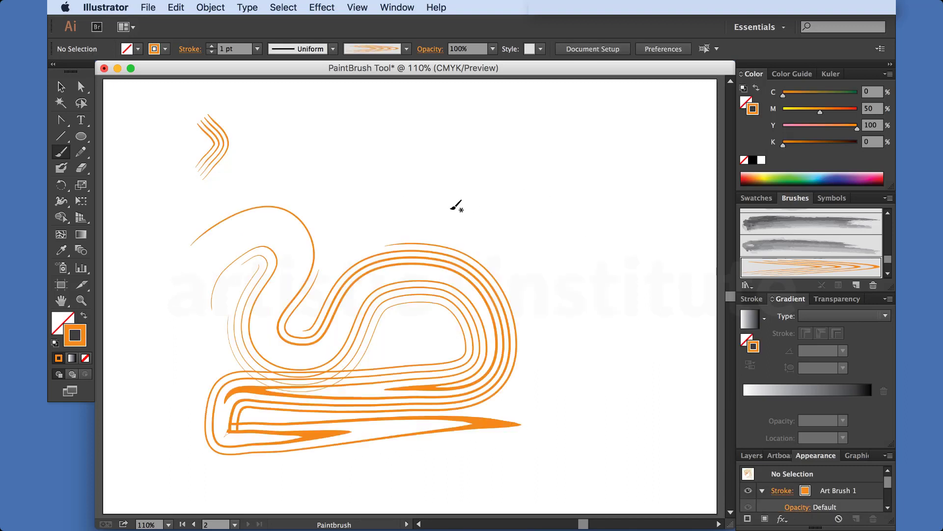
mouse_move(290, 154)
mouse_down()
mouse_move(316, 118)
mouse_move(596, 209)
mouse_move(605, 282)
mouse_up()
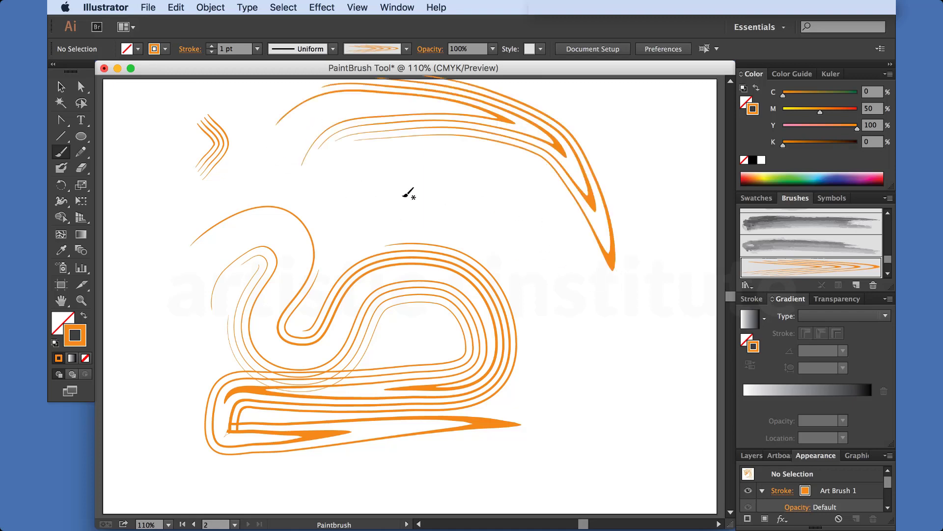
mouse_move(376, 207)
mouse_down()
mouse_move(474, 185)
mouse_move(666, 275)
mouse_move(643, 149)
mouse_up()
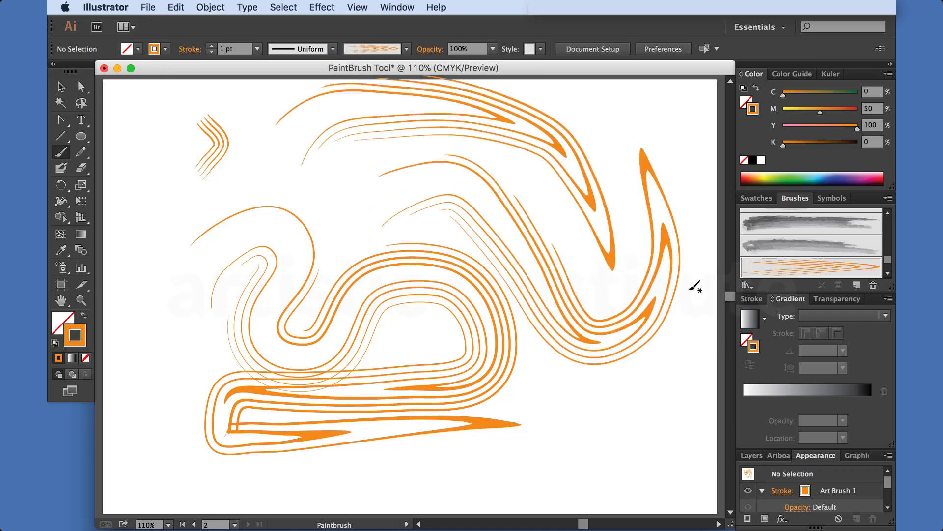
mouse_move(665, 381)
mouse_down()
mouse_move(575, 434)
mouse_move(349, 473)
mouse_up()
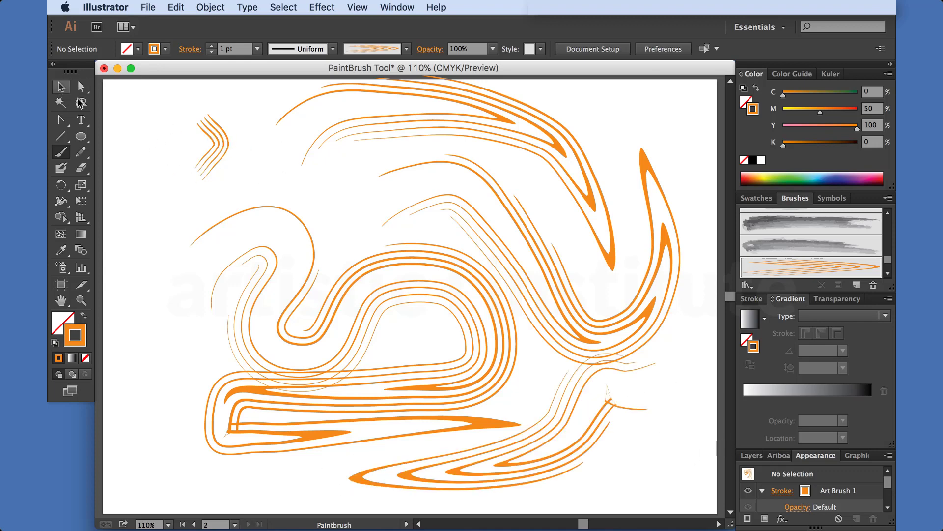
mouse_move(135, 105)
mouse_down()
mouse_move(139, 319)
mouse_move(163, 147)
mouse_up()
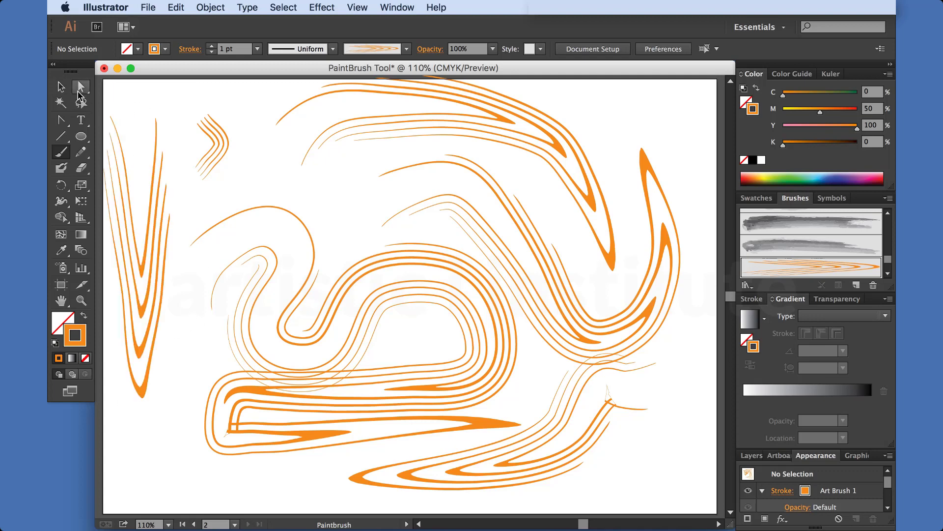
Step: Marquee-select all the painted strokes and delete them
click(61, 87)
mouse_move(123, 86)
mouse_down()
mouse_move(700, 456)
mouse_move(655, 481)
mouse_up()
key(Delete)
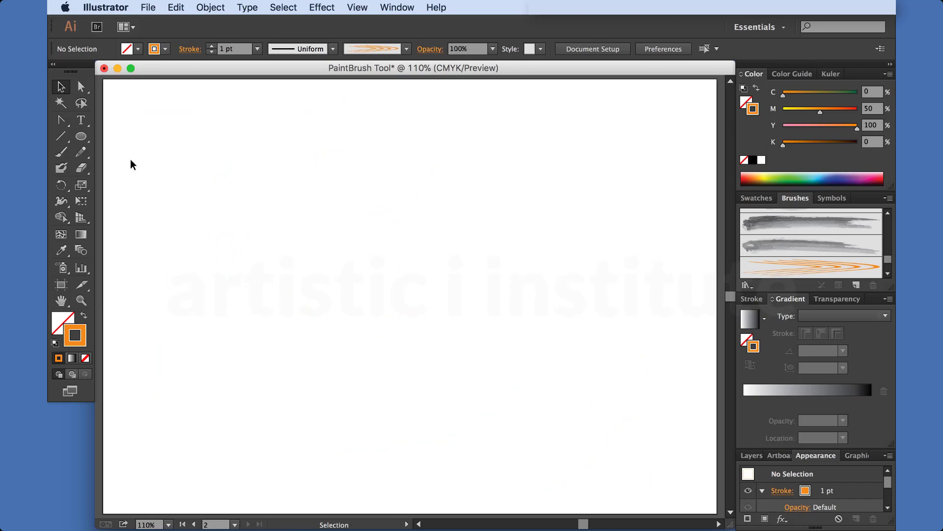
Step: Undo the deletion, then delete the trial swooshes while keeping the small chevron
click(61, 152)
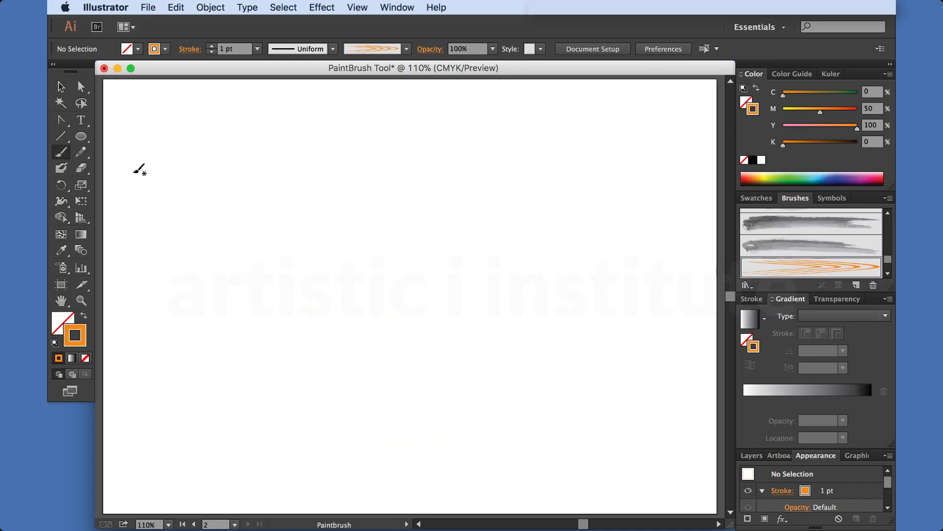
key(ctrl+z)
click(311, 242)
key(ctrl+z)
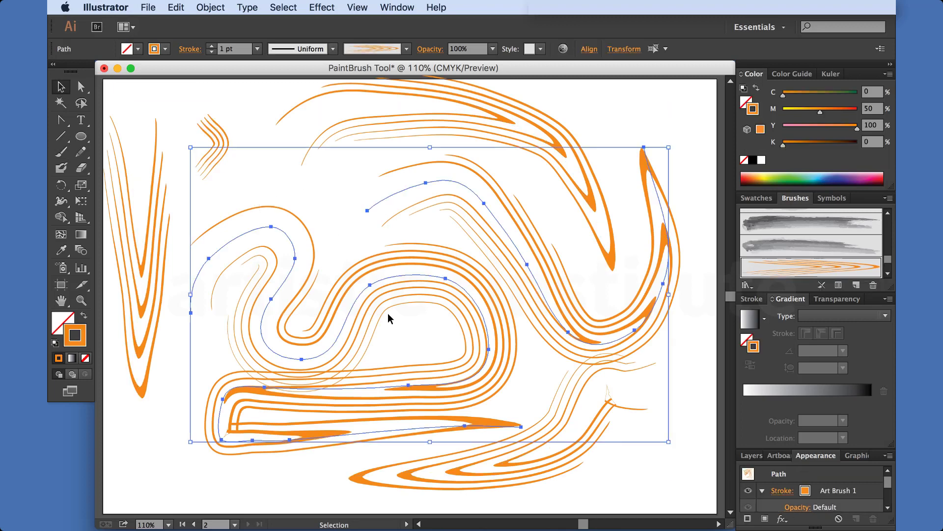
key(Delete)
drag(530, 133, 530, 133)
key(Delete)
drag(600, 197, 516, 437)
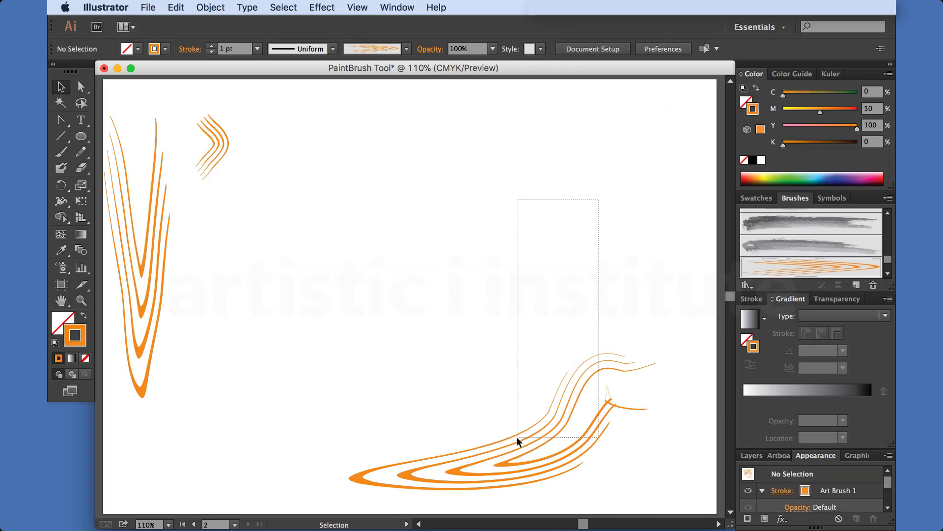
key(Delete)
drag(280, 378, 132, 244)
key(Delete)
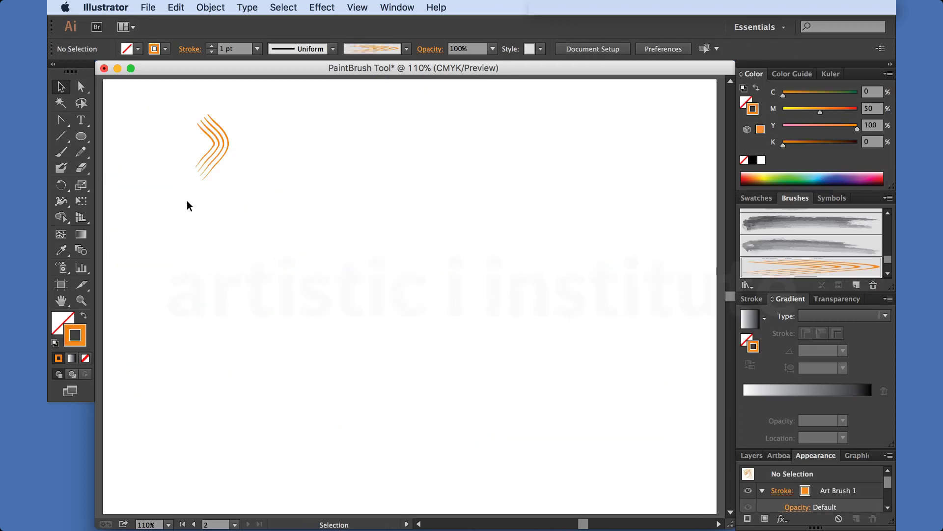
Step: Drag the chevron group into Brushes as a Pattern Brush with outer corner tile set to None
click(202, 146)
mouse_move(208, 146)
mouse_down()
mouse_move(763, 294)
mouse_move(759, 238)
mouse_up()
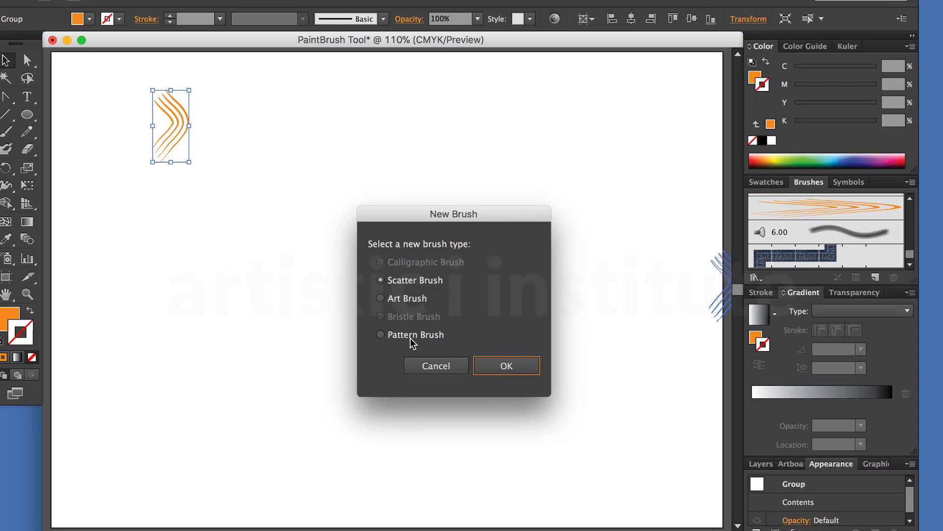
click(413, 337)
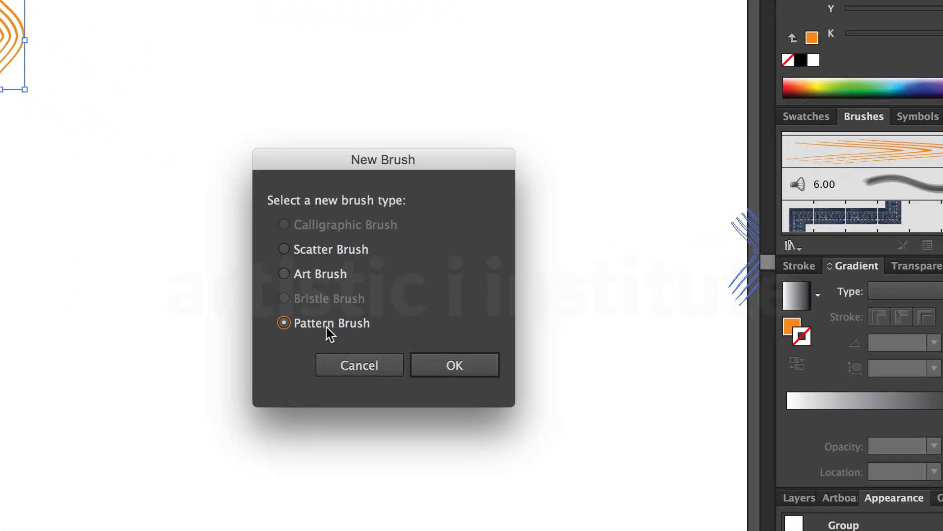
click(519, 365)
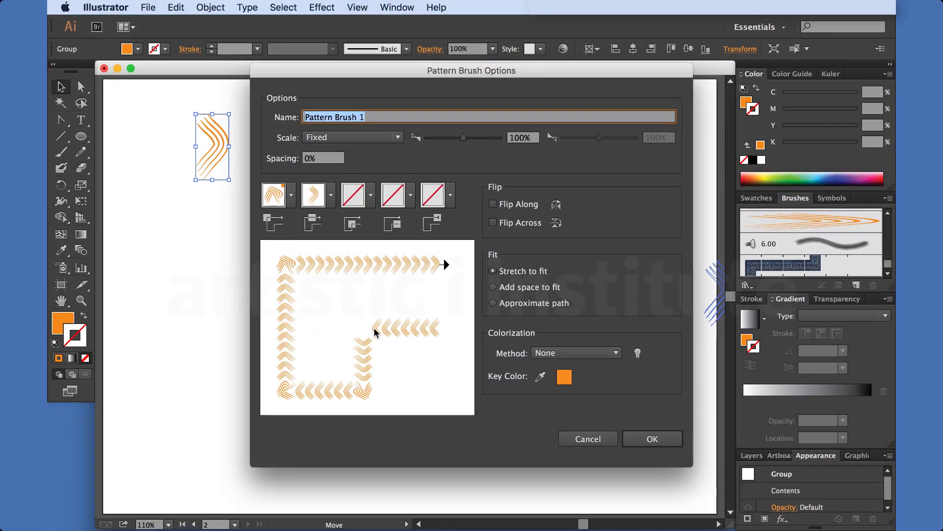
click(291, 195)
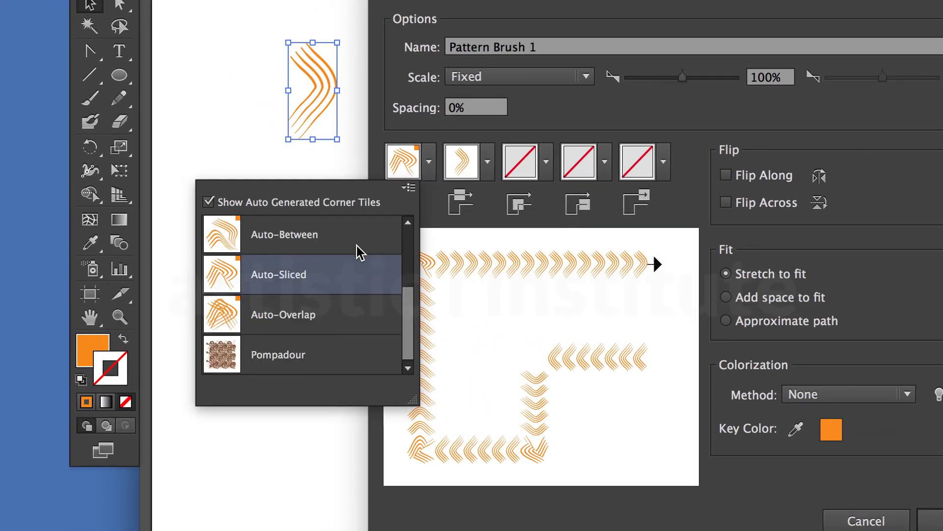
drag(408, 294, 407, 239)
click(279, 248)
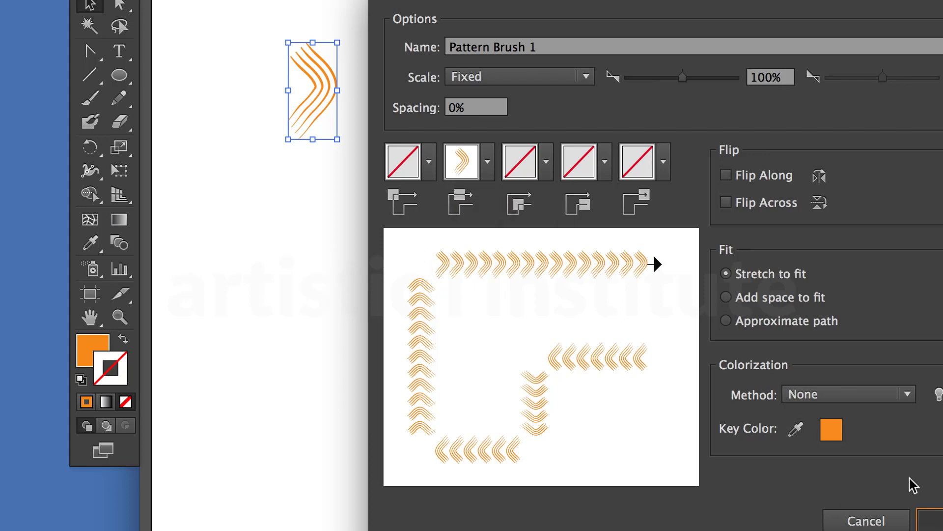
click(930, 520)
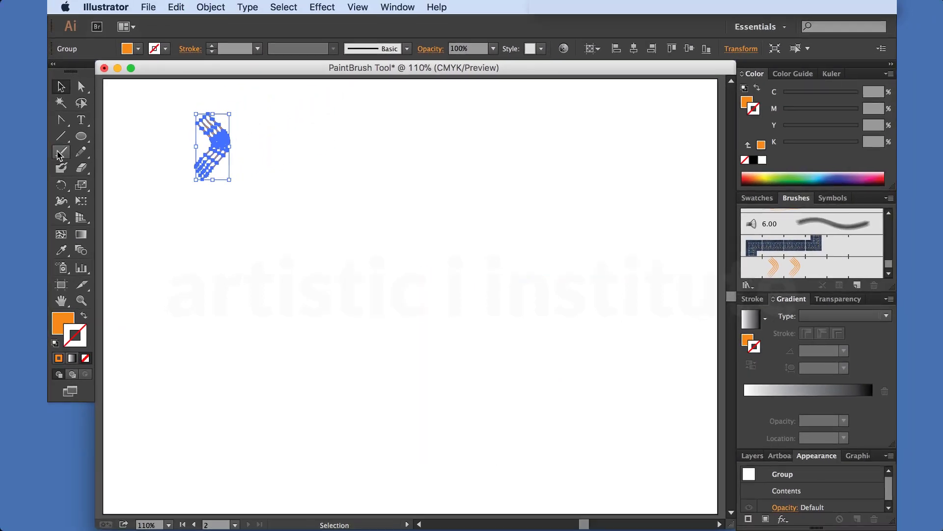
Step: Paint a two-part loop on the left and a wavy stroke across the top with Pattern Brush 1
click(60, 153)
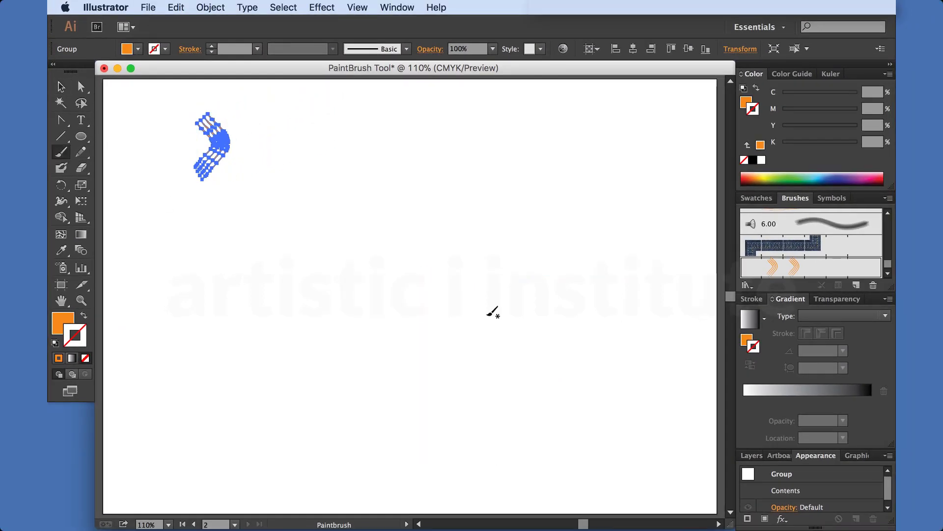
ctrl+click(336, 294)
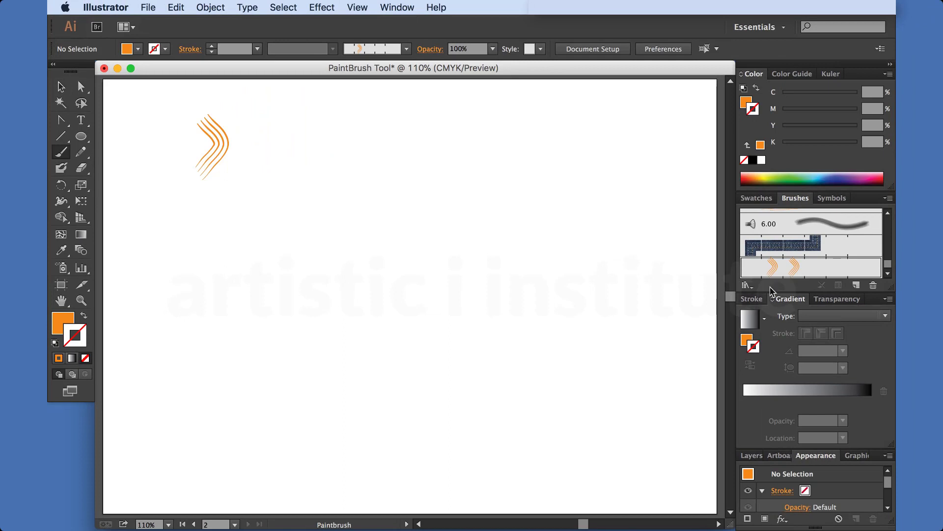
drag(216, 307, 346, 336)
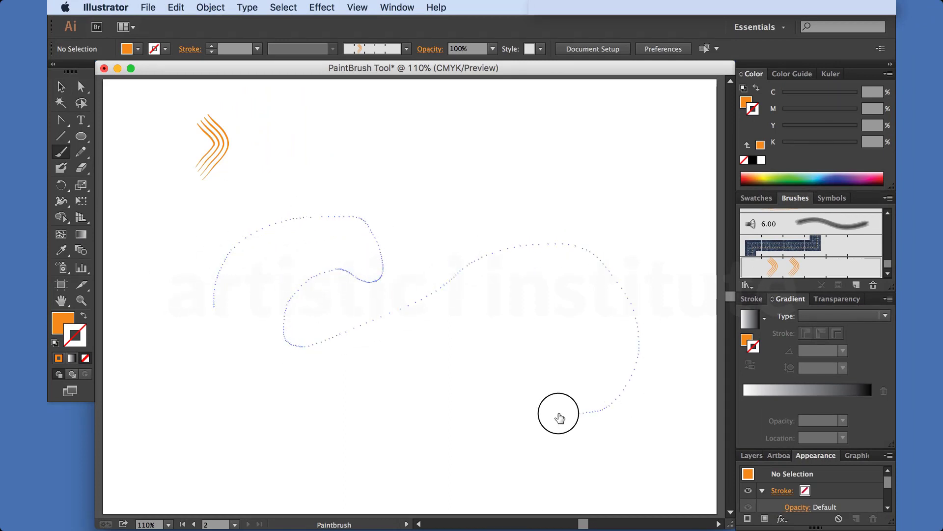
drag(347, 336, 229, 417)
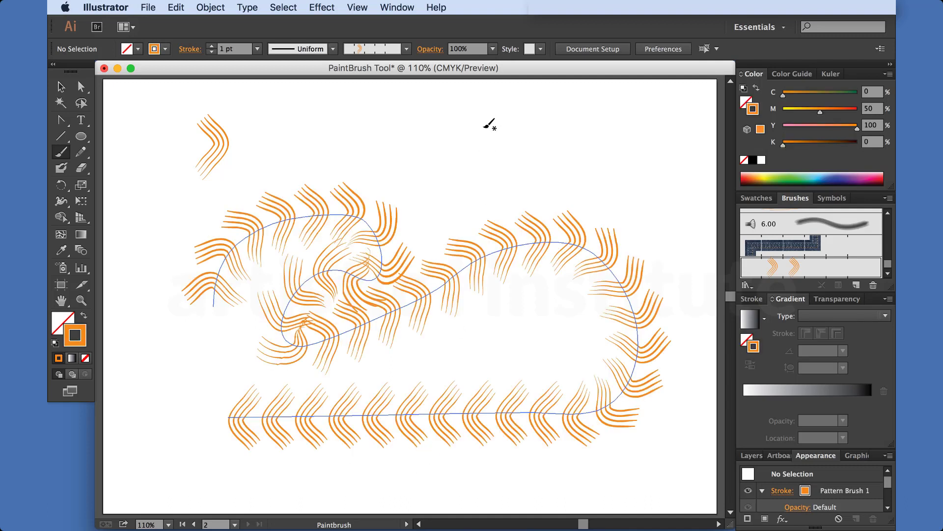
drag(282, 130, 626, 140)
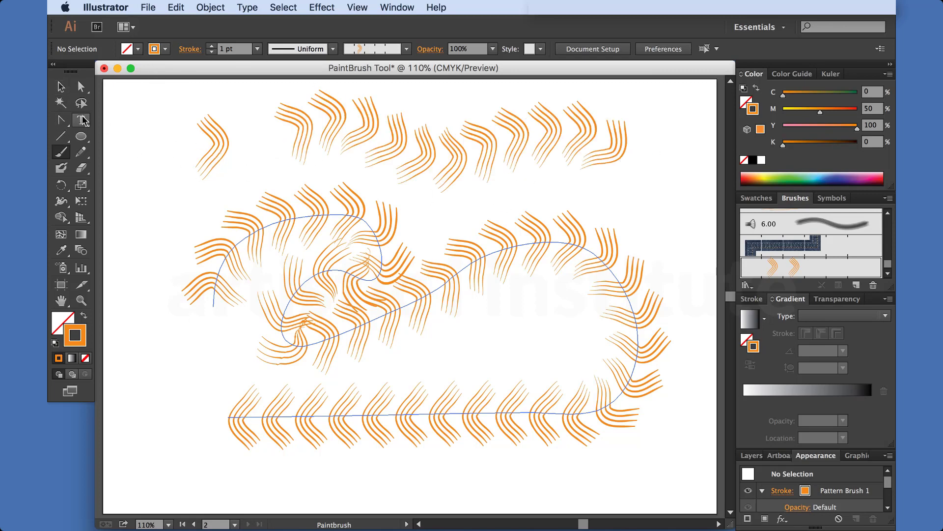
click(61, 87)
click(618, 173)
Step: Set the selected chevron strokes to a 0.5 pt stroke weight
drag(673, 137, 251, 373)
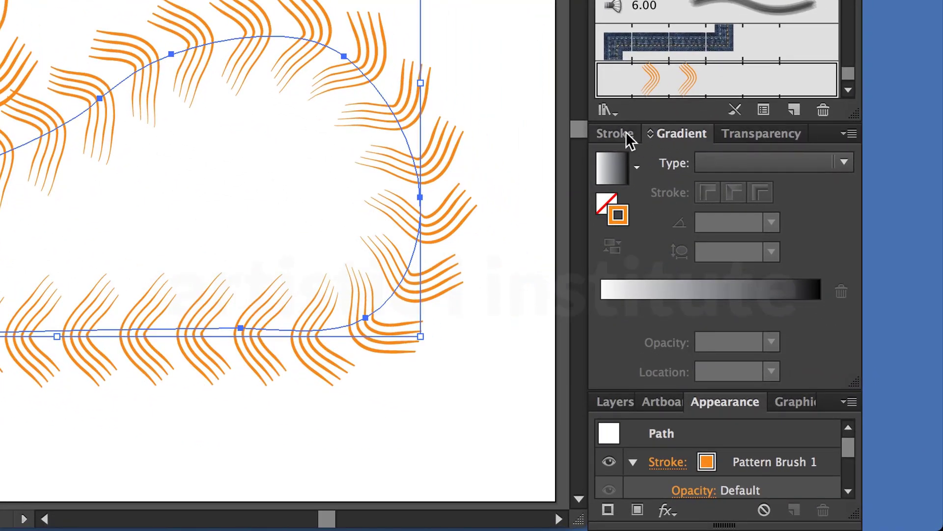
click(614, 133)
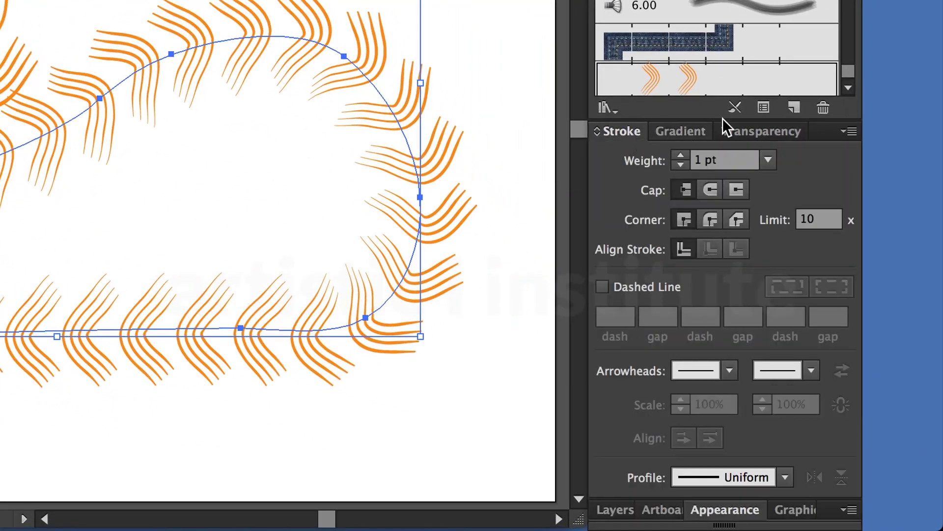
click(769, 161)
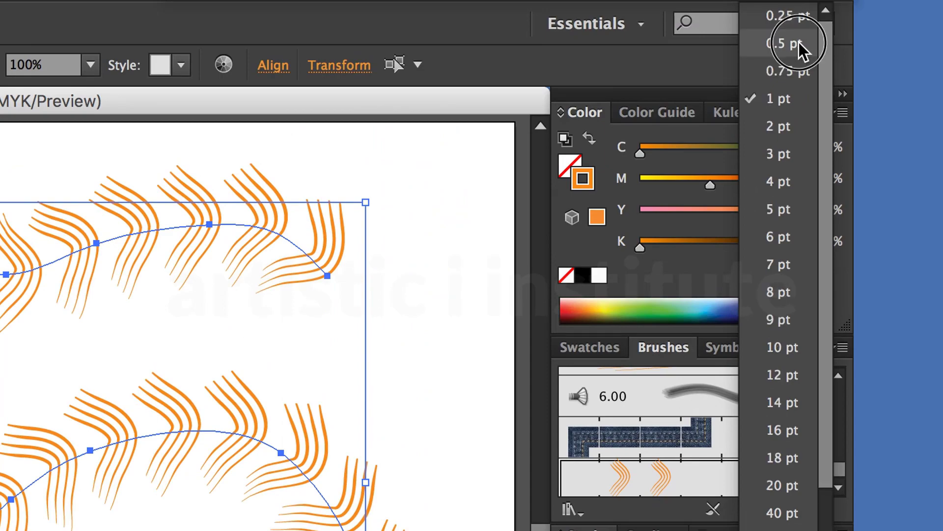
click(801, 45)
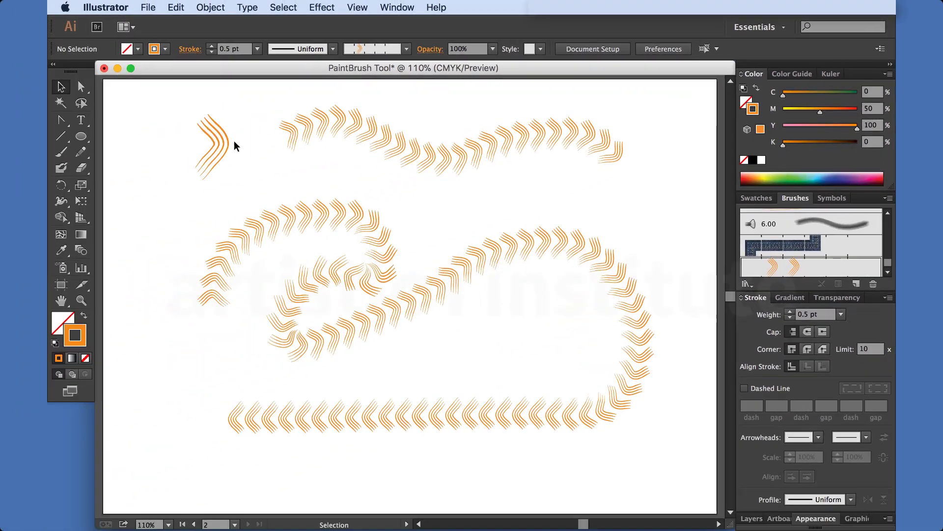
Step: Marquee-select all the artwork and delete it, clearing the artboard
drag(186, 125, 471, 373)
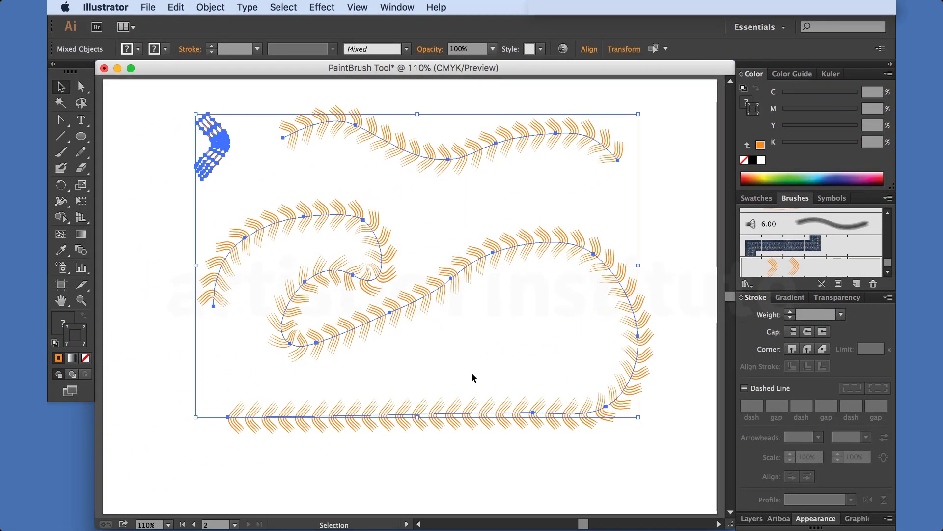
key(Delete)
click(82, 136)
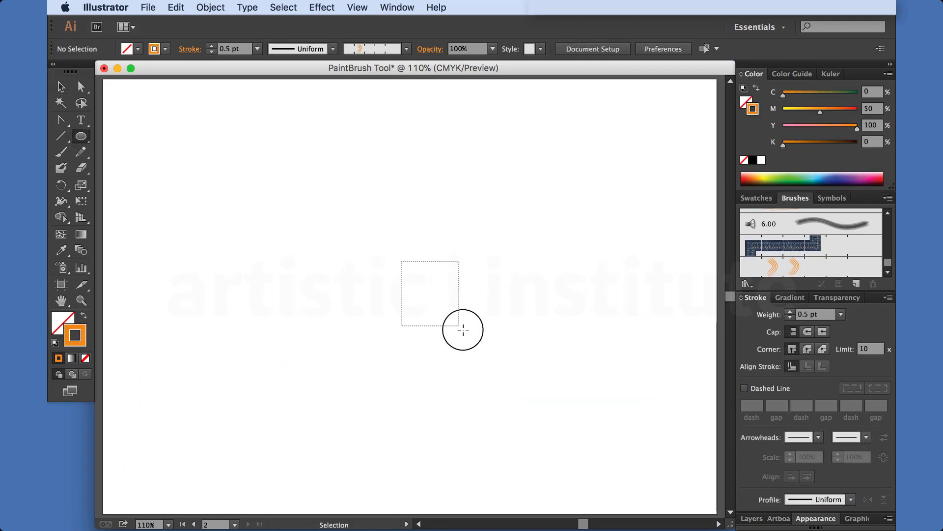
Step: Draw a circle mid-artboard and apply the chevron pattern brush to it
drag(355, 193, 556, 395)
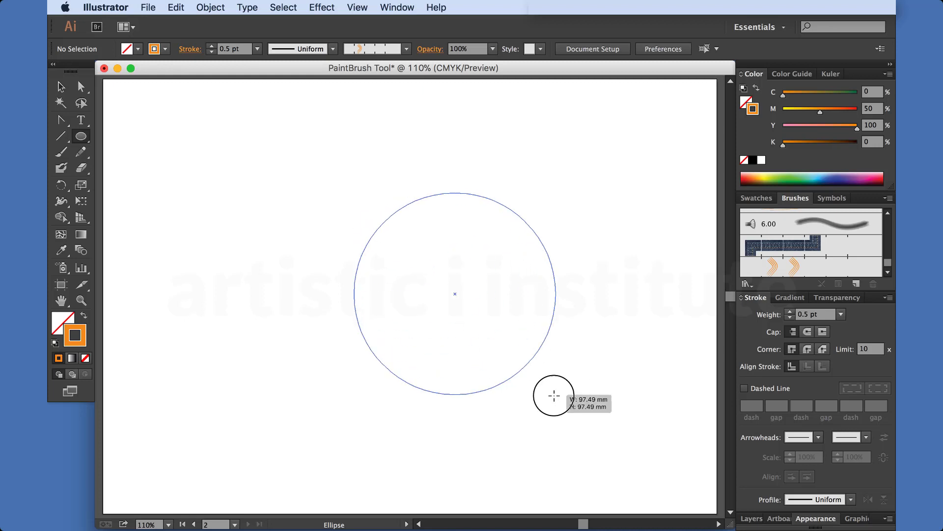
key(v)
click(792, 268)
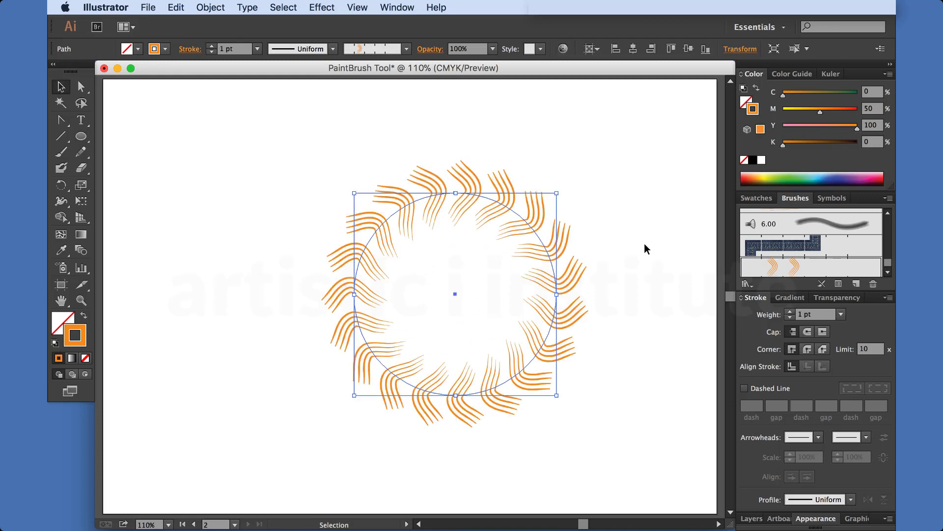
drag(248, 116, 676, 320)
Step: Thin the circle's stroke to 0.5 pt and move it up and to the right
click(760, 318)
key(BackSpace)
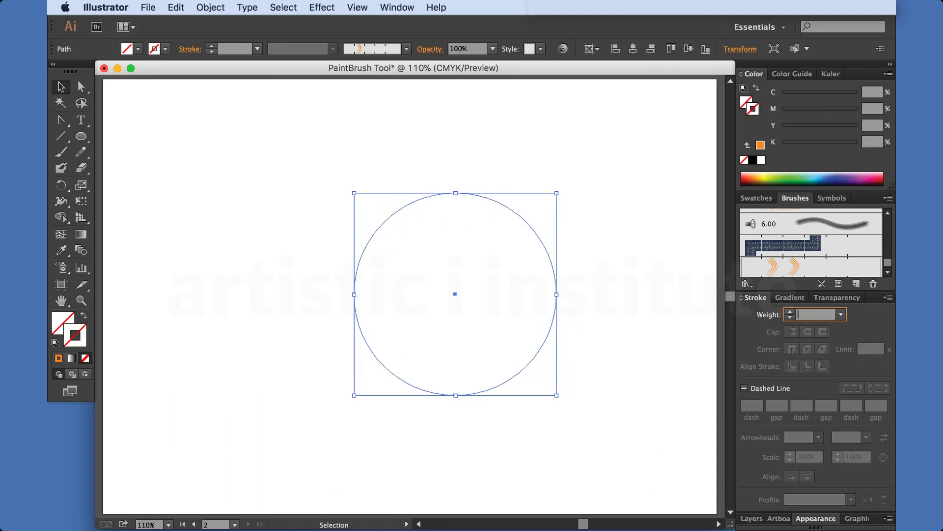
click(656, 220)
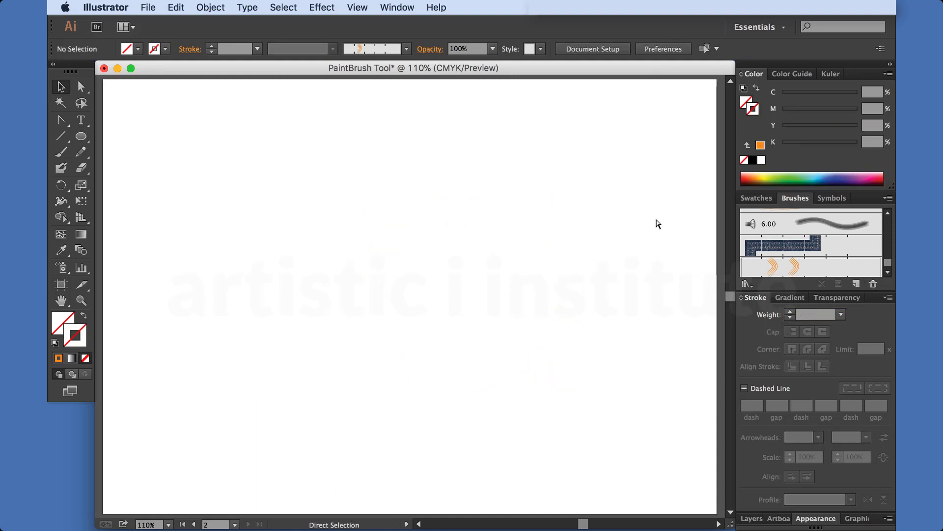
key(ctrl+z)
click(841, 314)
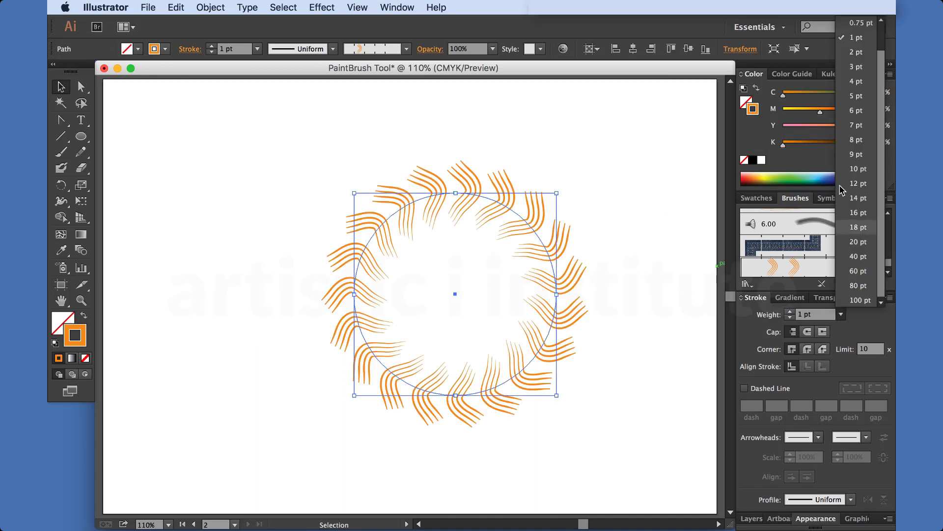
click(858, 37)
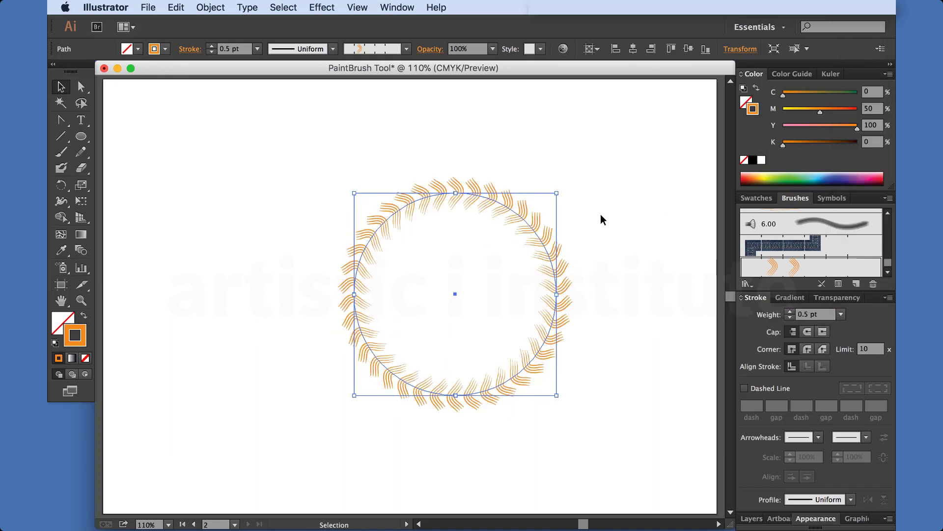
click(500, 154)
mouse_move(480, 193)
mouse_down()
mouse_move(342, 151)
mouse_move(547, 154)
mouse_up()
click(485, 194)
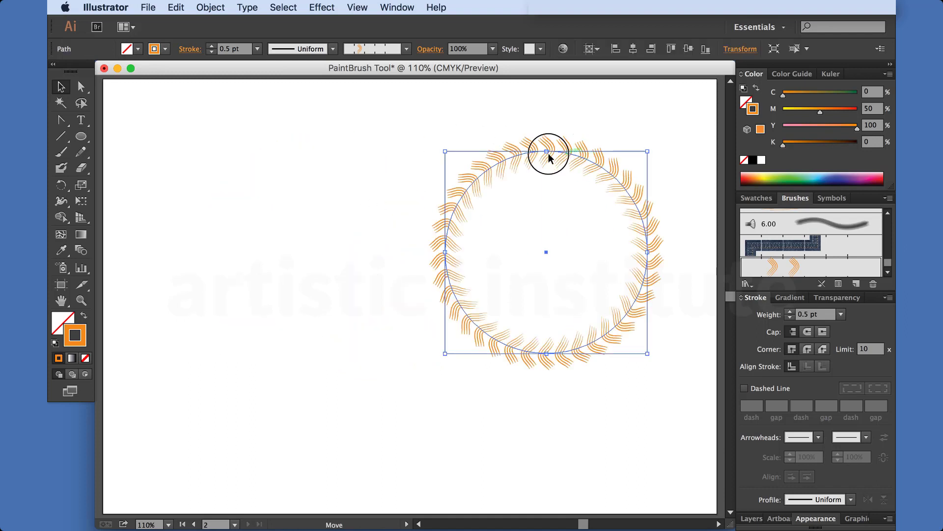
Step: Alt-drag a copy of the circle to the left and give it a 0.25 pt stroke
drag(549, 153, 293, 152)
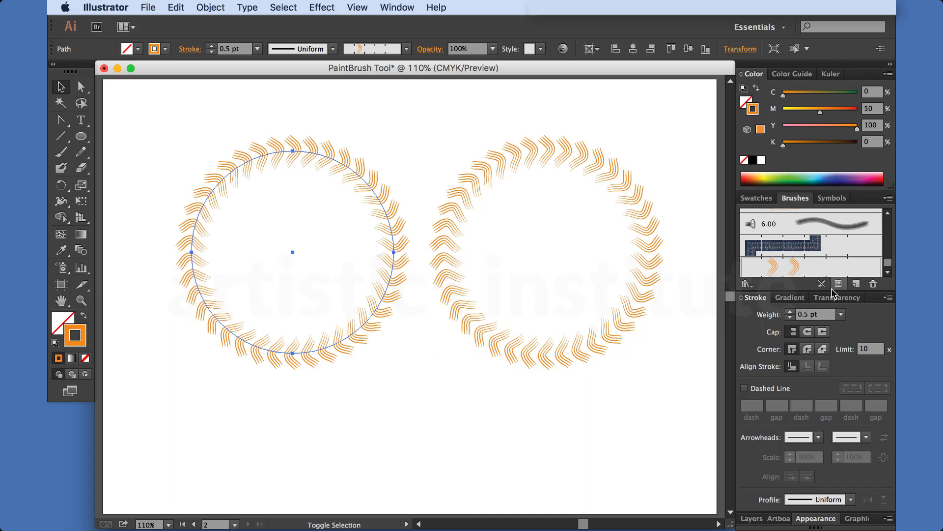
click(806, 315)
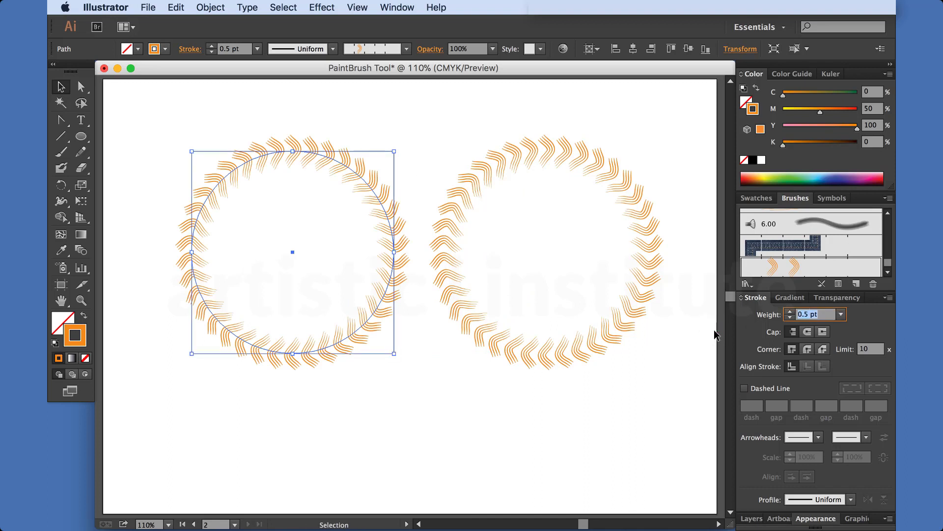
key(BackSpace)
key(Return)
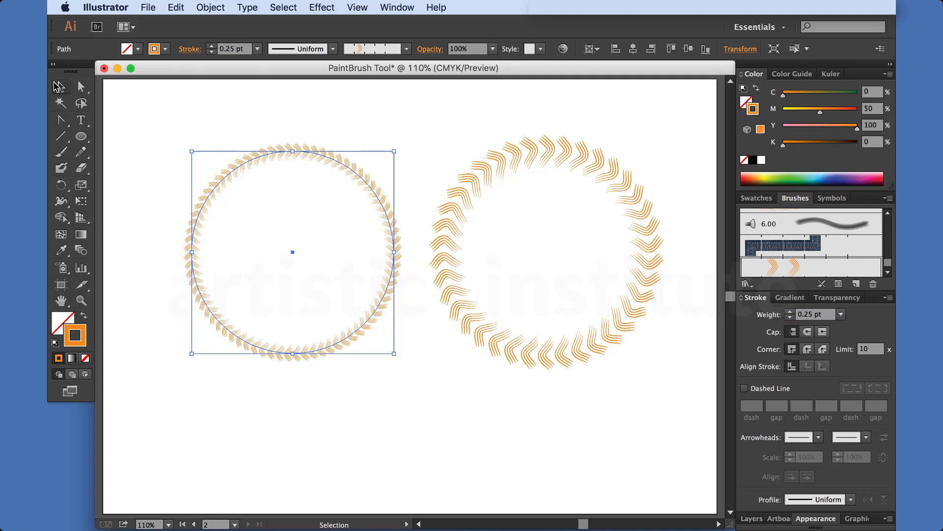
Step: Reflect the left circle with Transform > Reflect
click(58, 86)
click(183, 121)
click(222, 172)
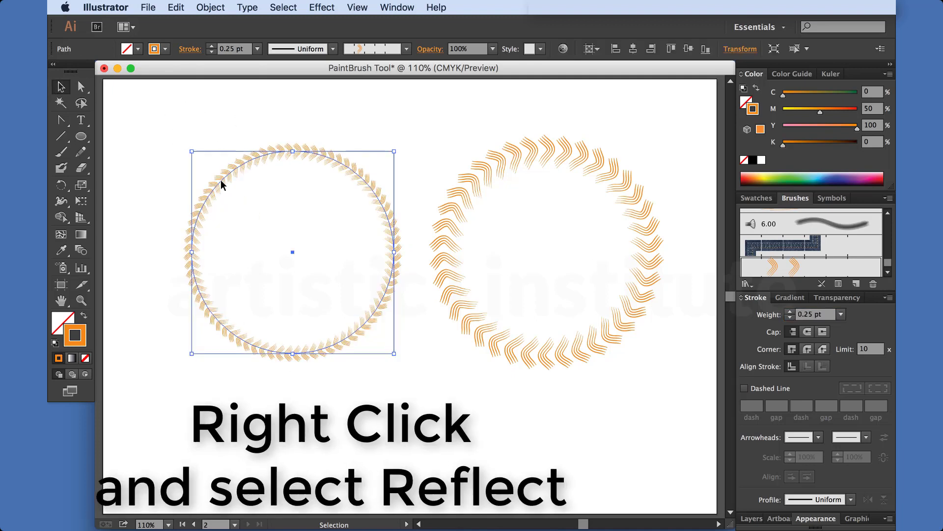
right_click(250, 157)
mouse_move(194, 300)
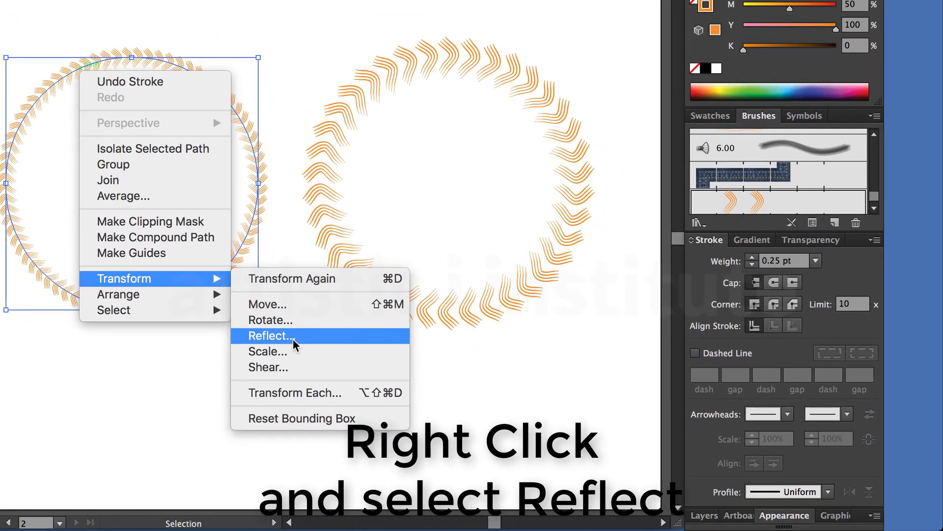
click(292, 337)
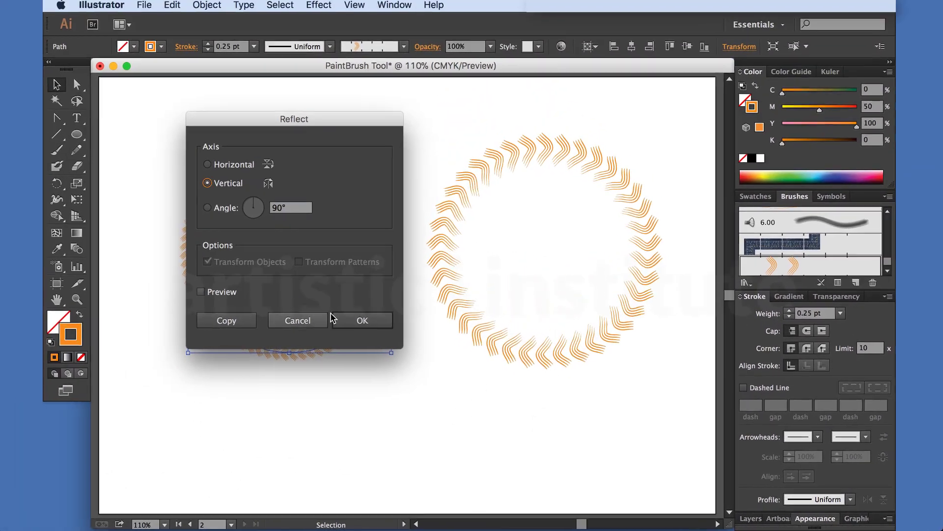
click(348, 320)
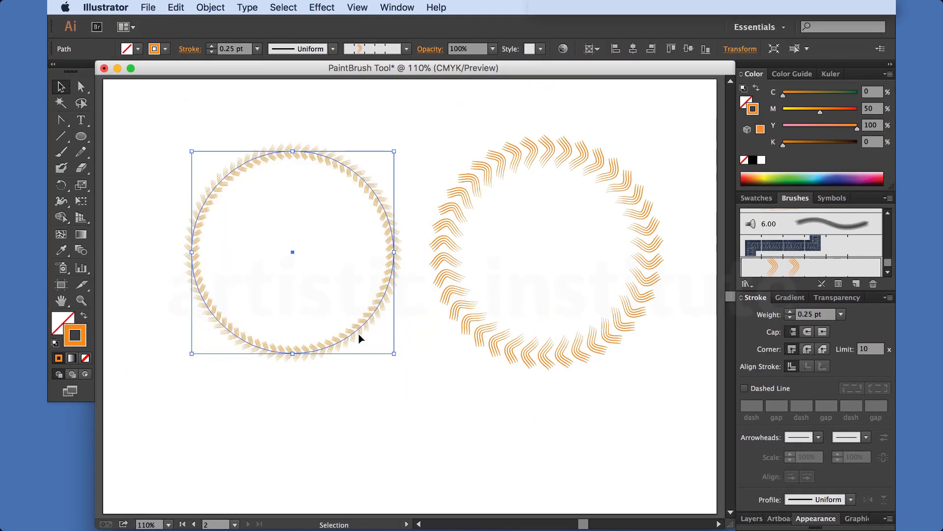
click(348, 212)
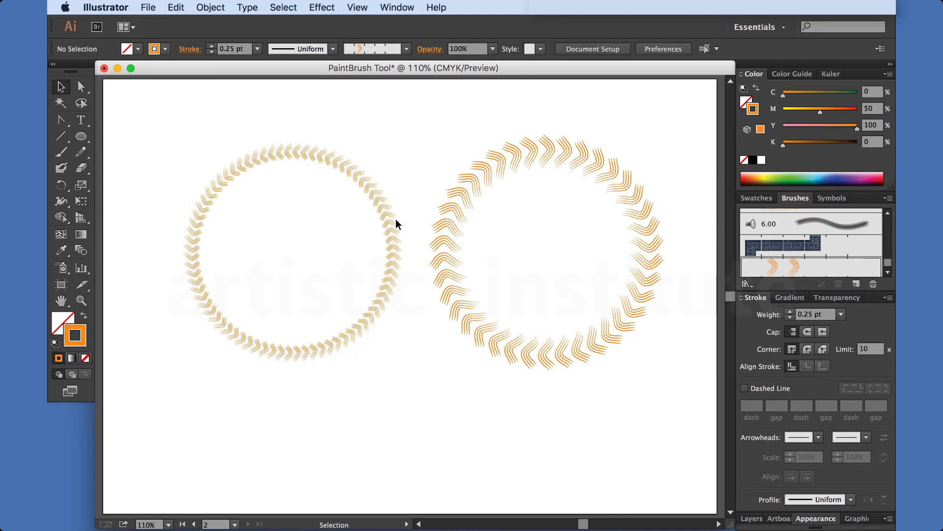
Step: Align both circles on horizontal and vertical centers so they stack
drag(201, 163, 549, 322)
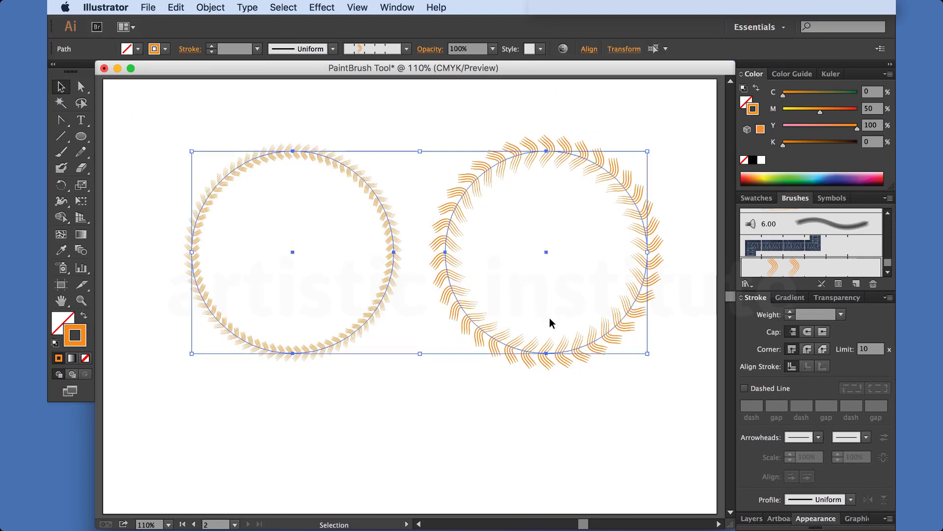
click(589, 49)
click(558, 89)
click(476, 89)
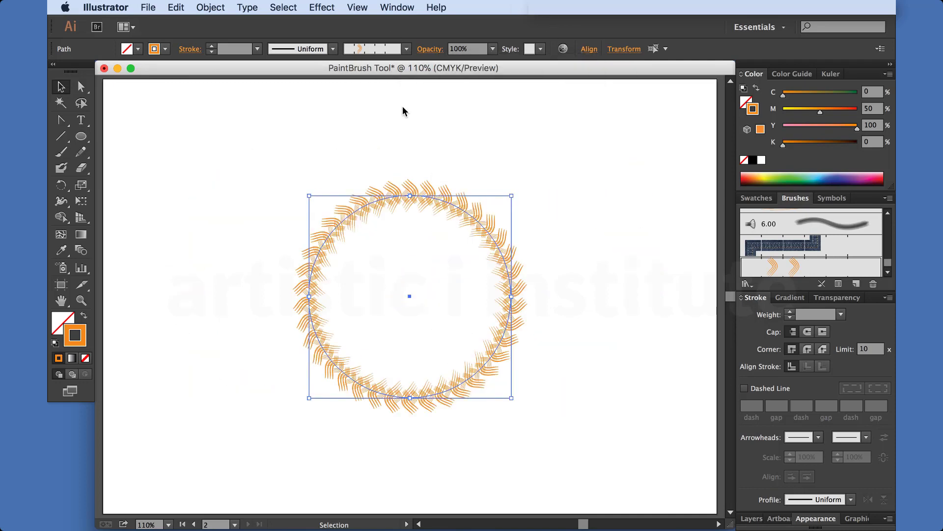
click(393, 158)
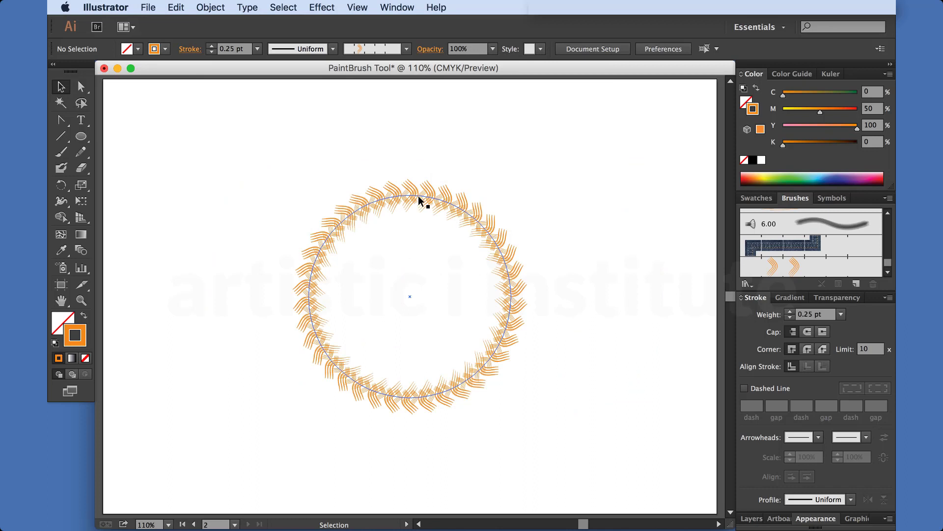
Step: Shrink the fine circle around its centre to sit inside the bolder one
click(419, 201)
drag(512, 197, 495, 209)
click(541, 177)
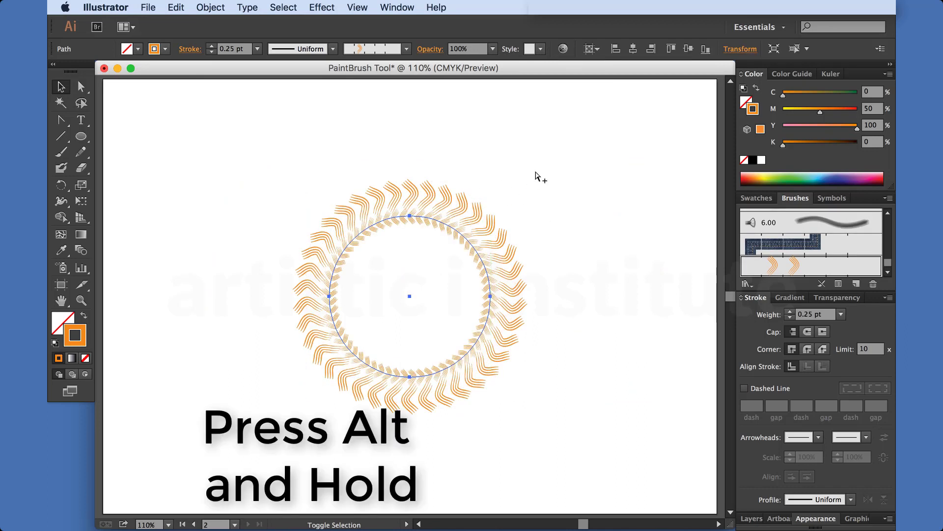
drag(186, 133, 615, 426)
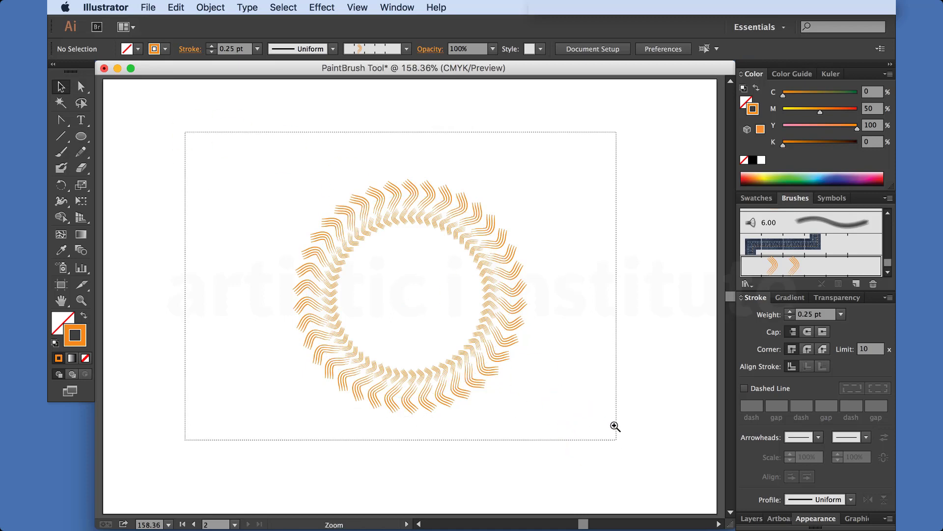
click(520, 261)
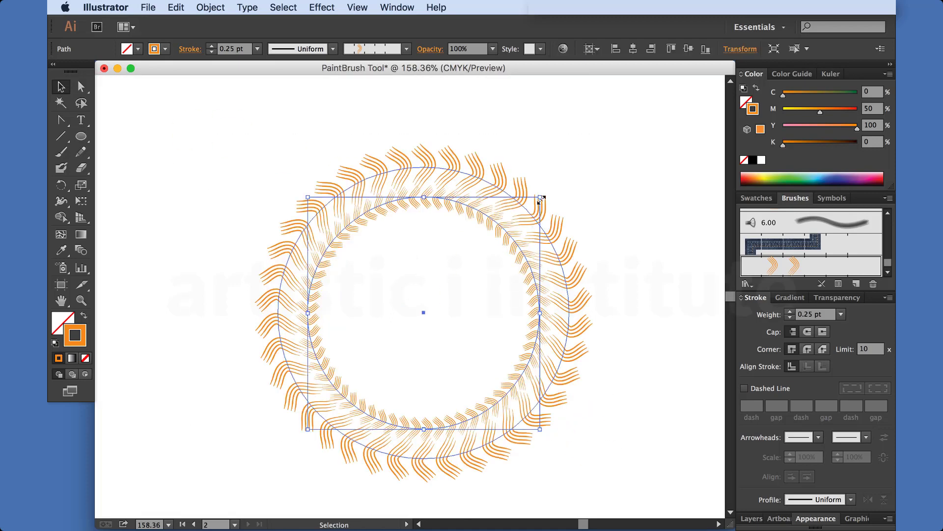
drag(540, 198, 536, 204)
click(617, 232)
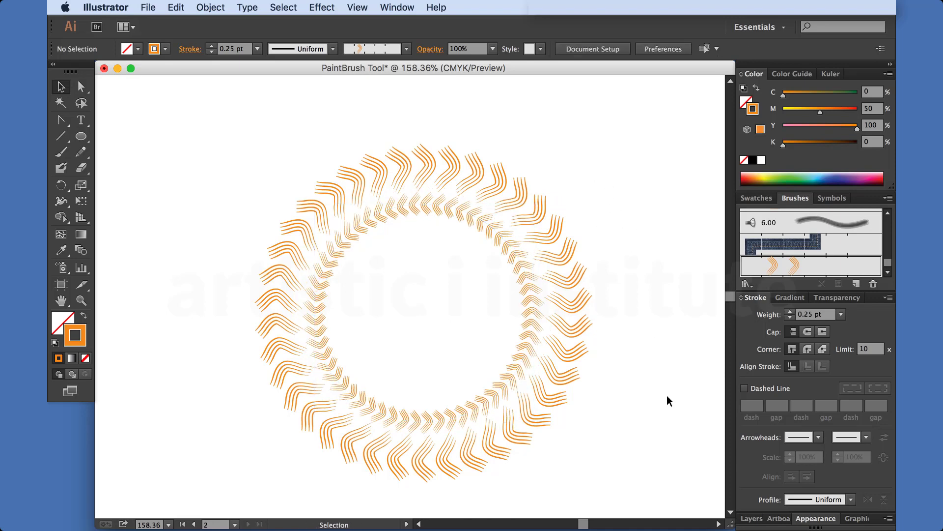
key(ctrl+0)
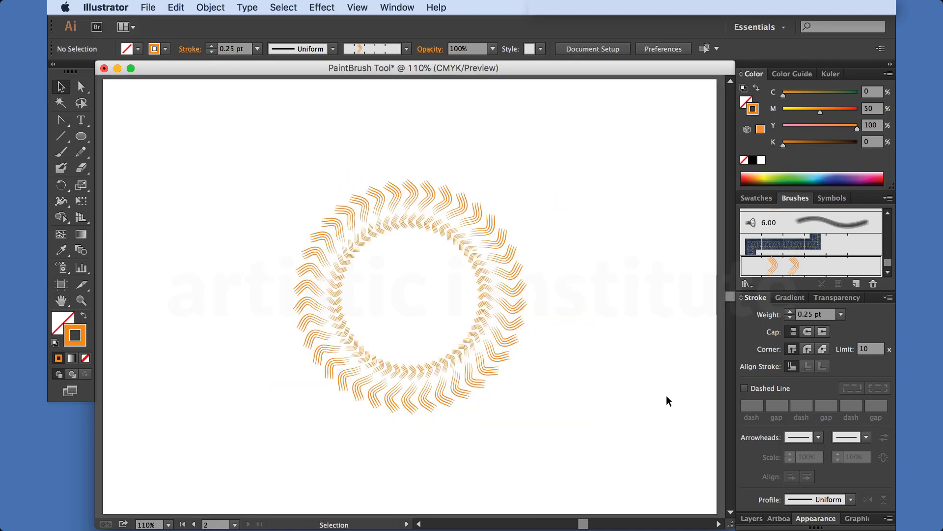
Step: Enlarge both rings together, then grow the inner ring just inside the outer
drag(284, 161, 478, 238)
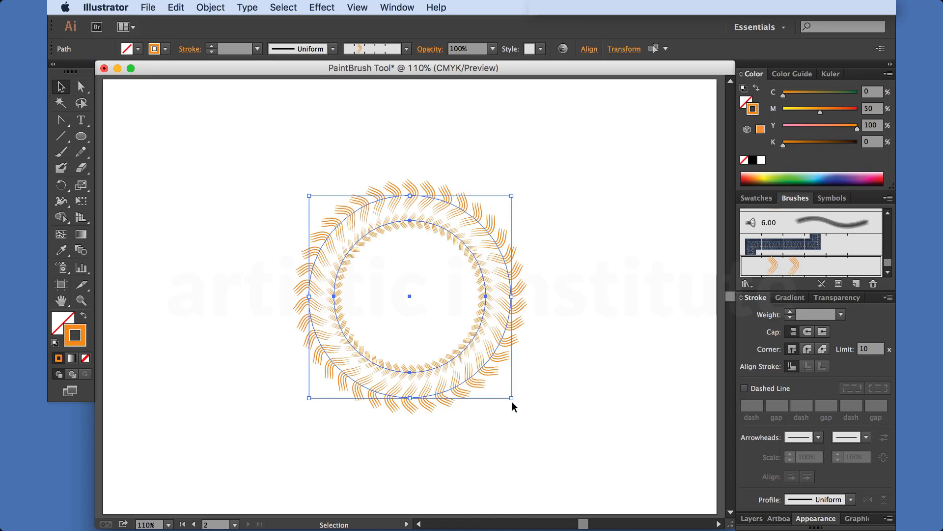
drag(512, 398, 583, 469)
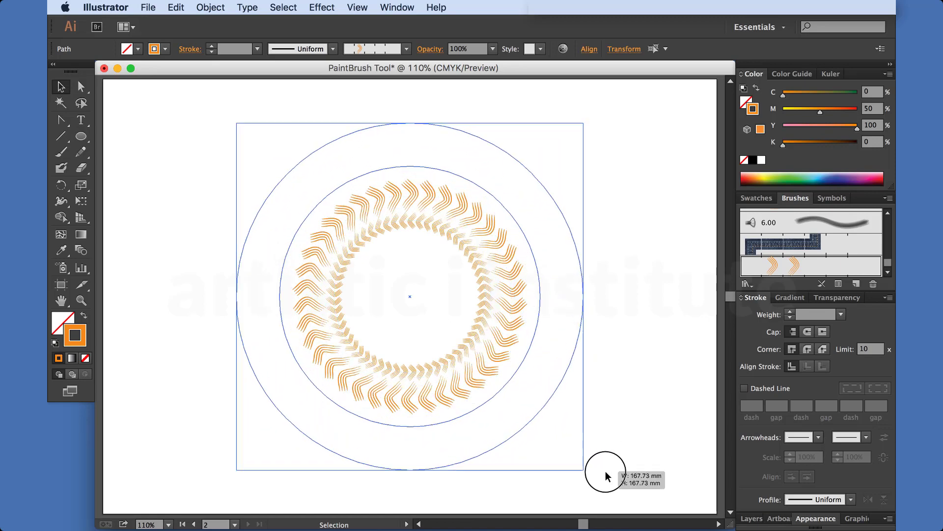
click(646, 206)
click(540, 269)
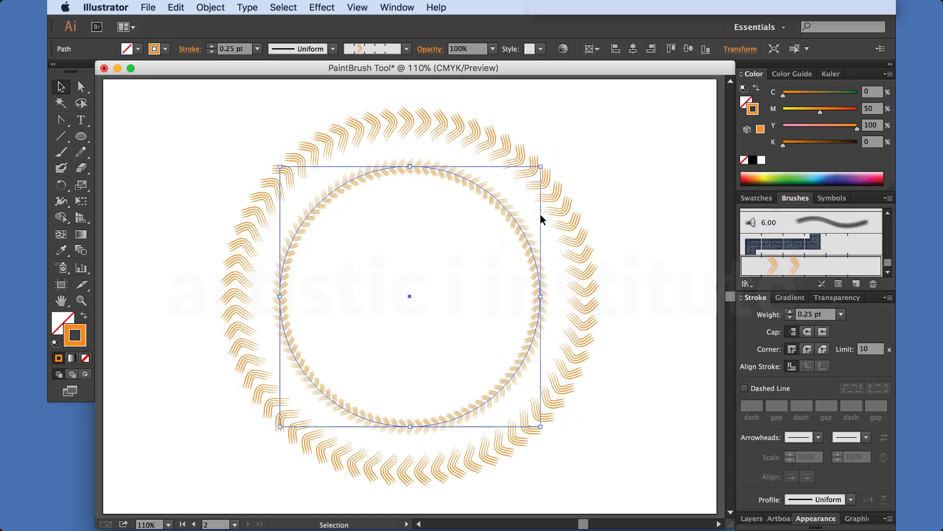
drag(543, 167, 558, 147)
click(632, 198)
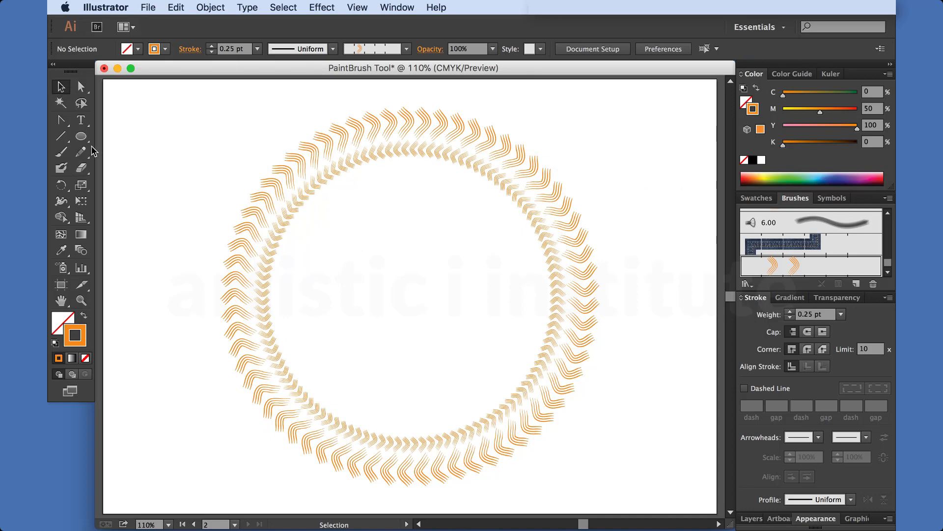
click(309, 185)
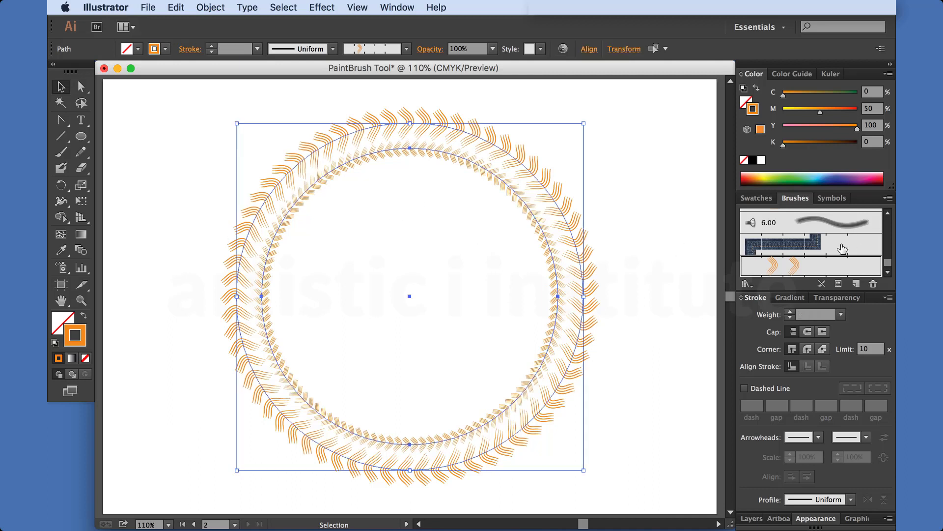
Step: Apply a rough bristle brush from the Brushes panel to both rings
scroll(843, 248, up, 2)
scroll(840, 246, up, 2)
scroll(837, 241, up, 2)
scroll(836, 242, up, 2)
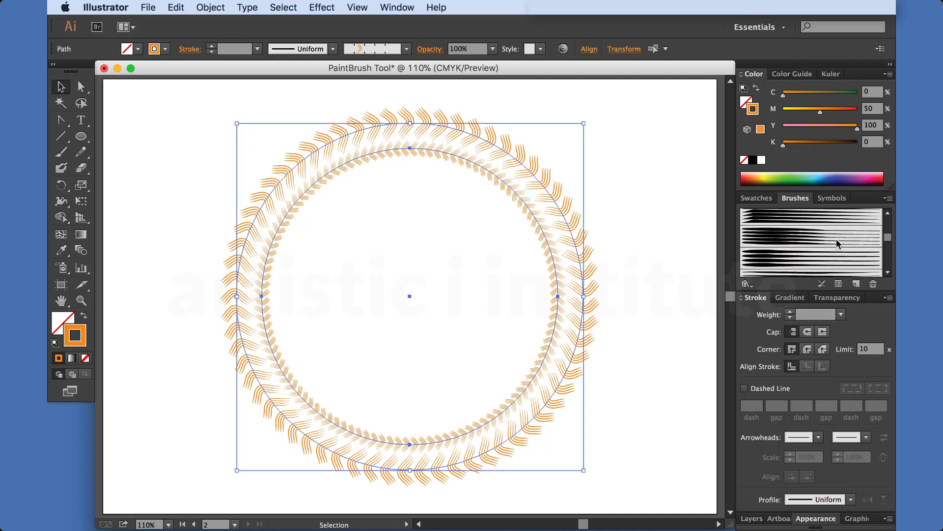
scroll(818, 222, up, 5)
scroll(819, 222, down, 1)
scroll(818, 222, down, 1)
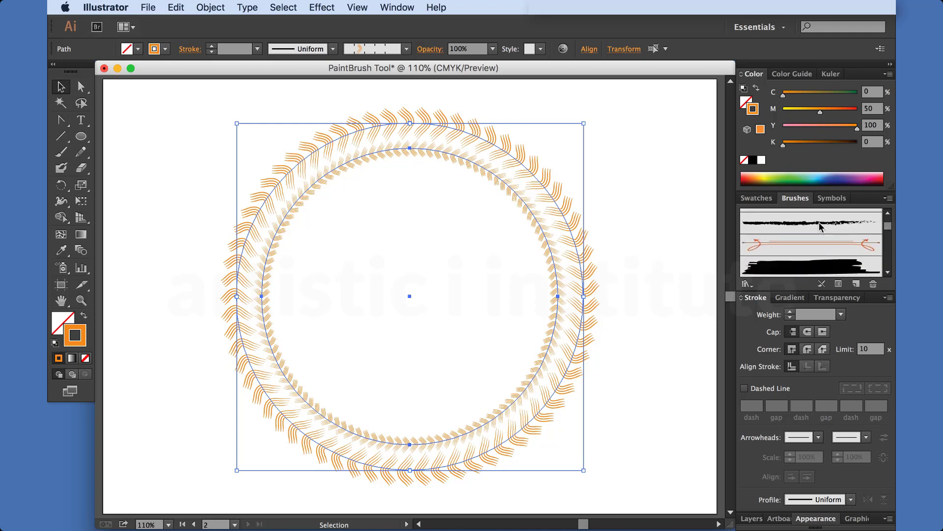
scroll(818, 223, down, 1)
scroll(819, 257, down, 1)
scroll(819, 254, down, 1)
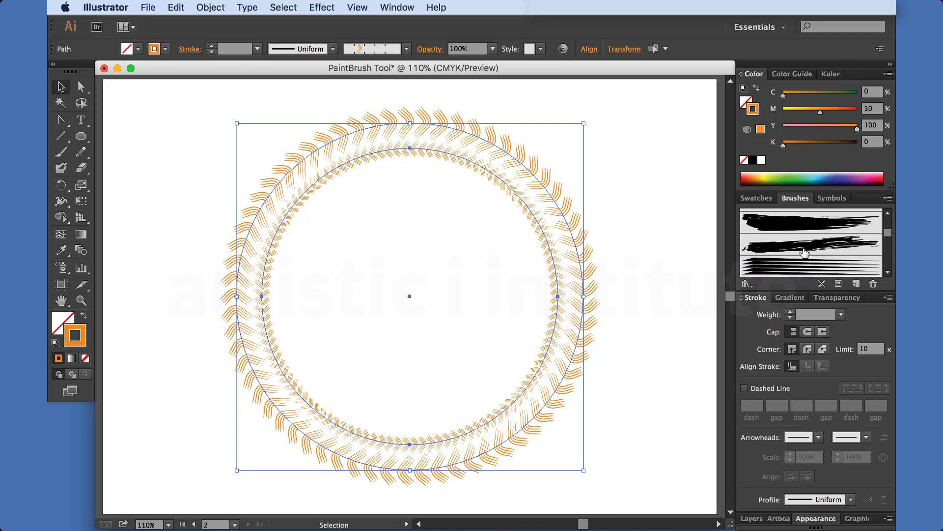
click(804, 252)
click(672, 255)
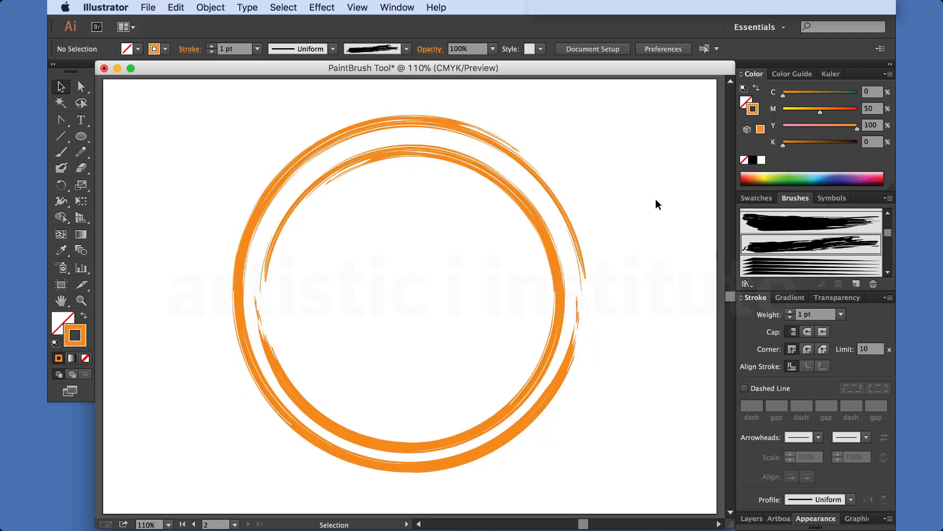
click(558, 231)
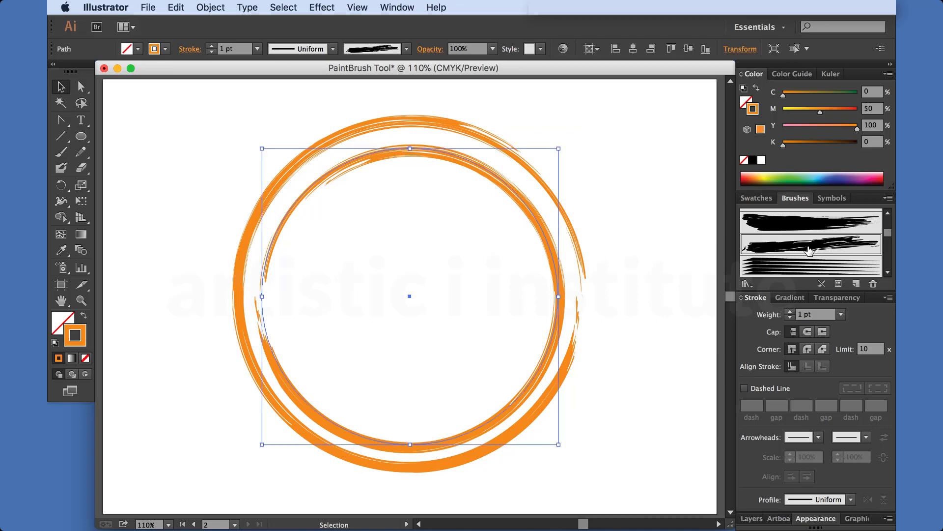
Step: Check the brush definitions list, then open the Window menu for brush libraries
scroll(809, 251, down, 1)
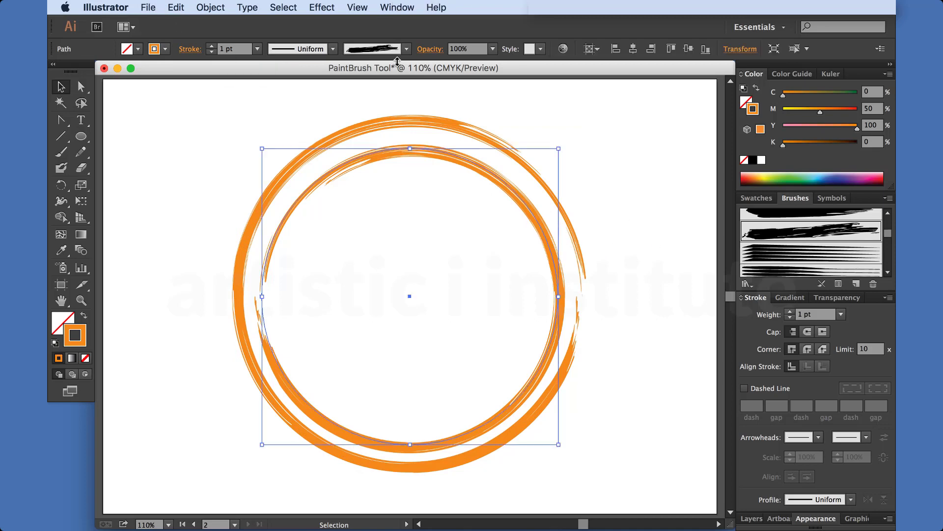
click(406, 49)
click(406, 49)
click(397, 8)
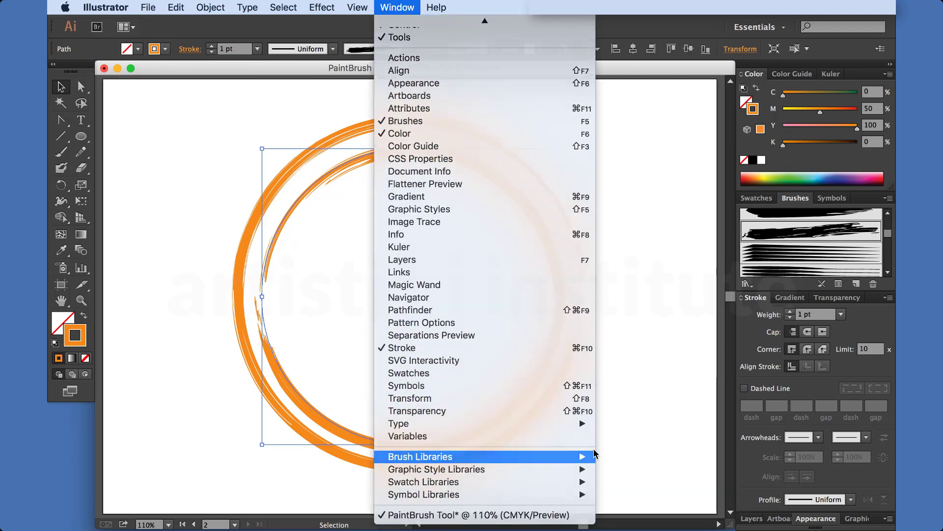
Step: Load the Artistic_Paintbrush library and stretch its panel taller to show more brushes
click(538, 458)
click(381, 6)
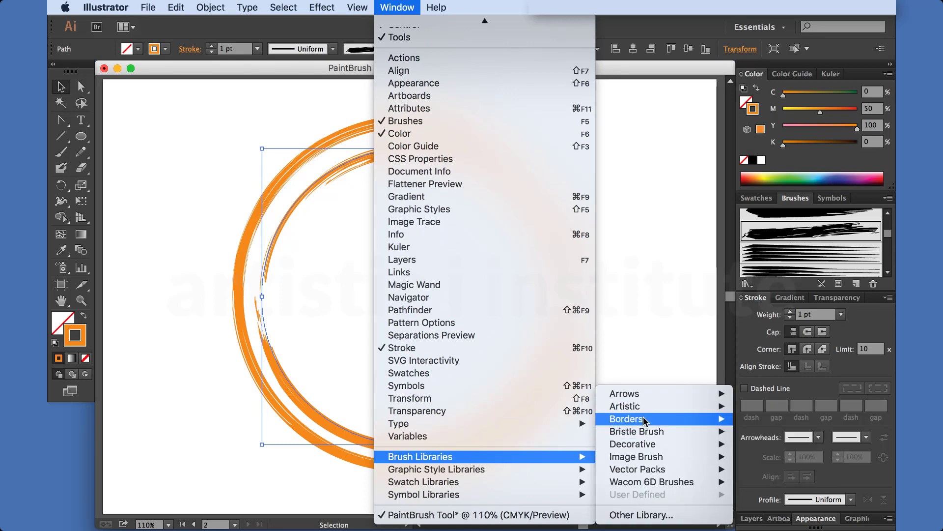
mouse_move(663, 406)
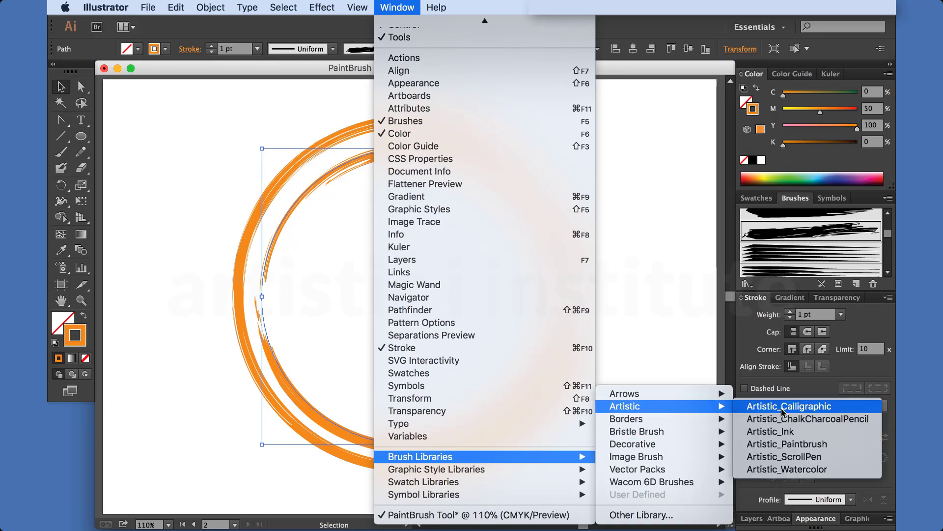
click(781, 442)
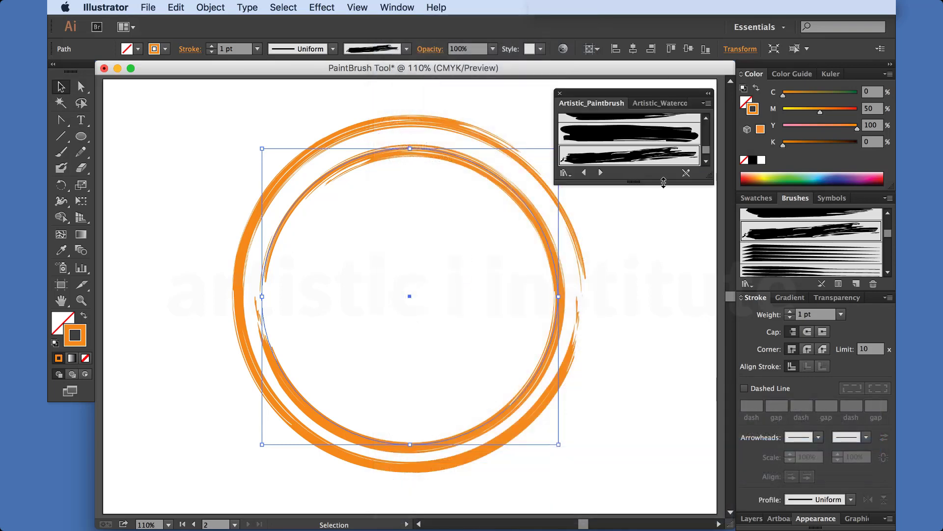
drag(663, 183, 664, 479)
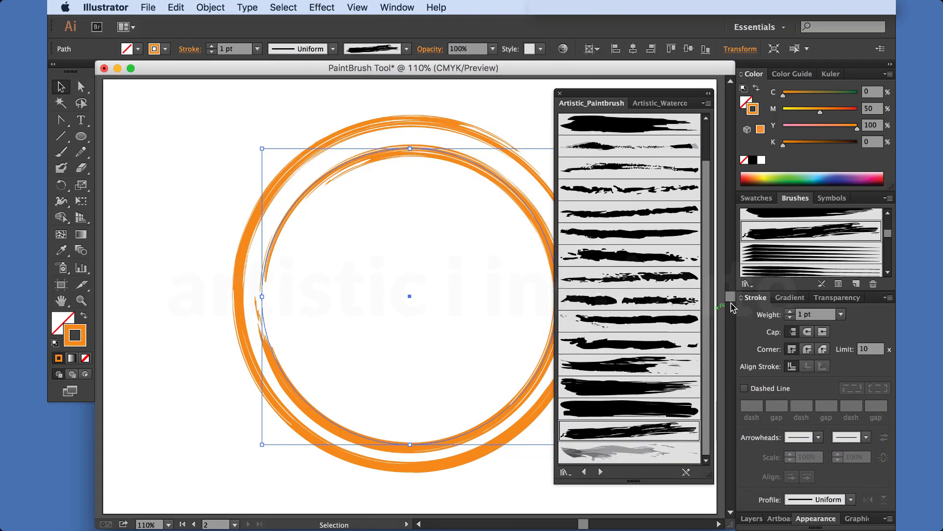
Step: Give the outer brushed circle the grey watercolour brush stroke
click(242, 126)
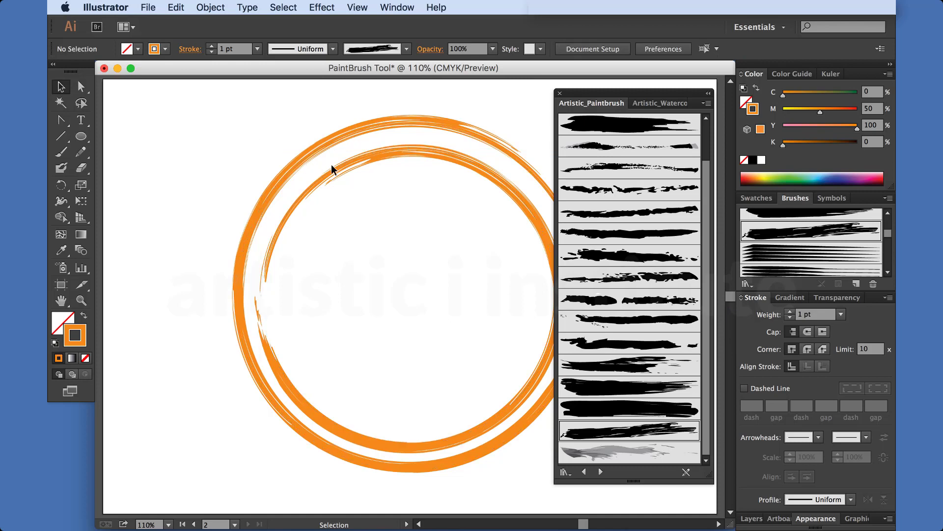
click(334, 148)
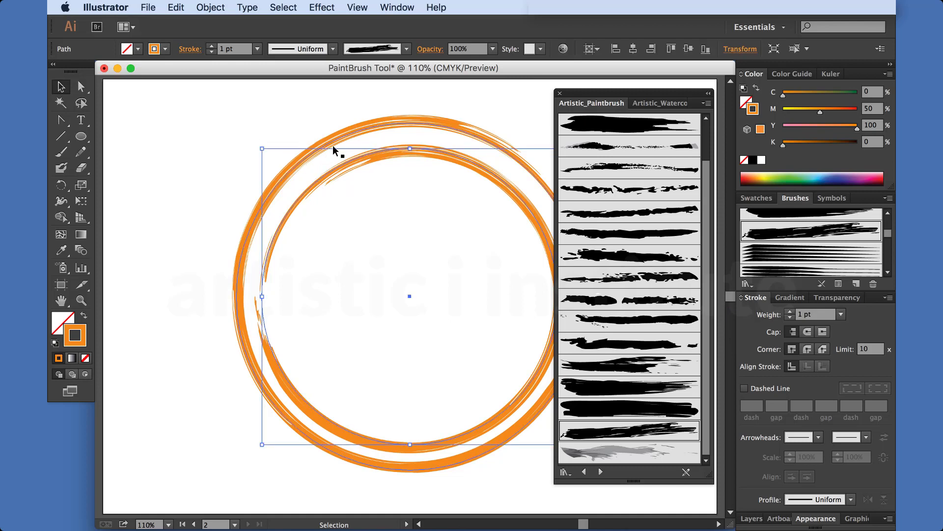
click(578, 459)
click(314, 290)
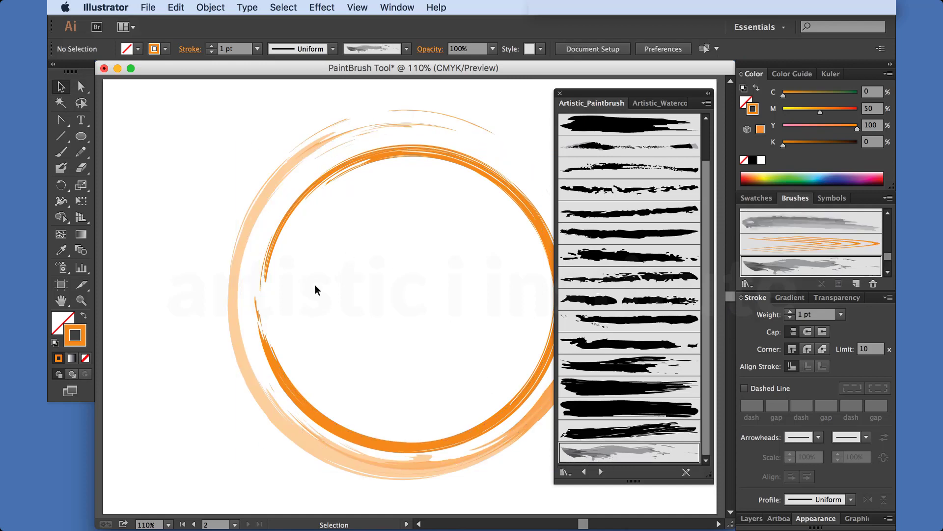
alt+click(387, 295)
Step: Enlarge the inner orange circle to roughly match the outer ring
click(414, 246)
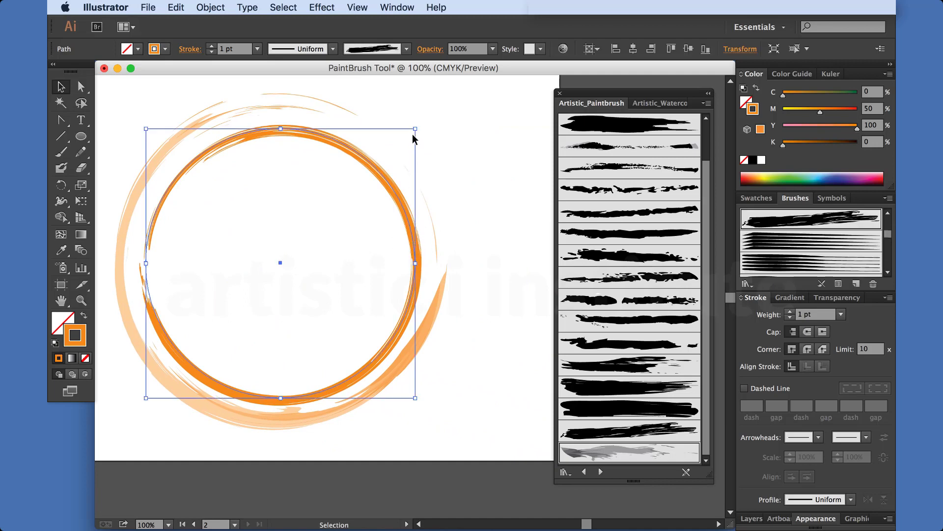
drag(416, 131, 437, 116)
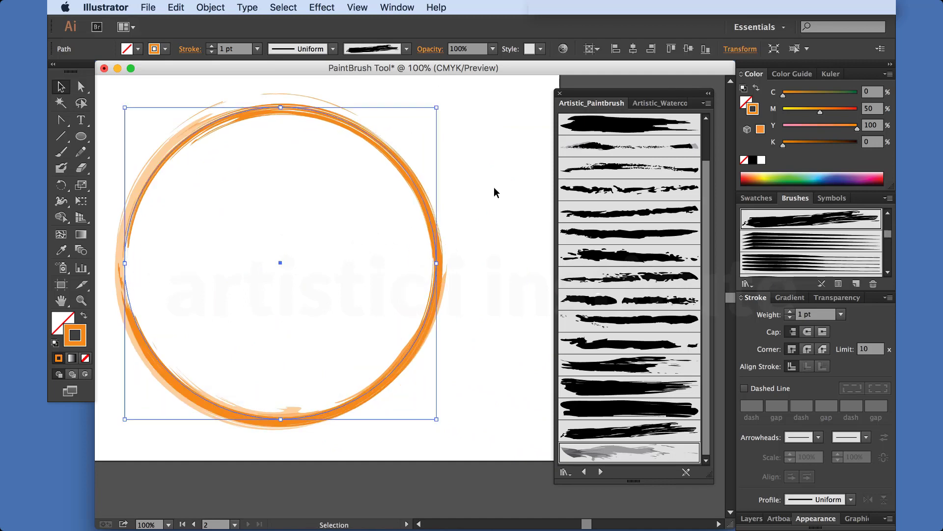
click(509, 181)
click(459, 231)
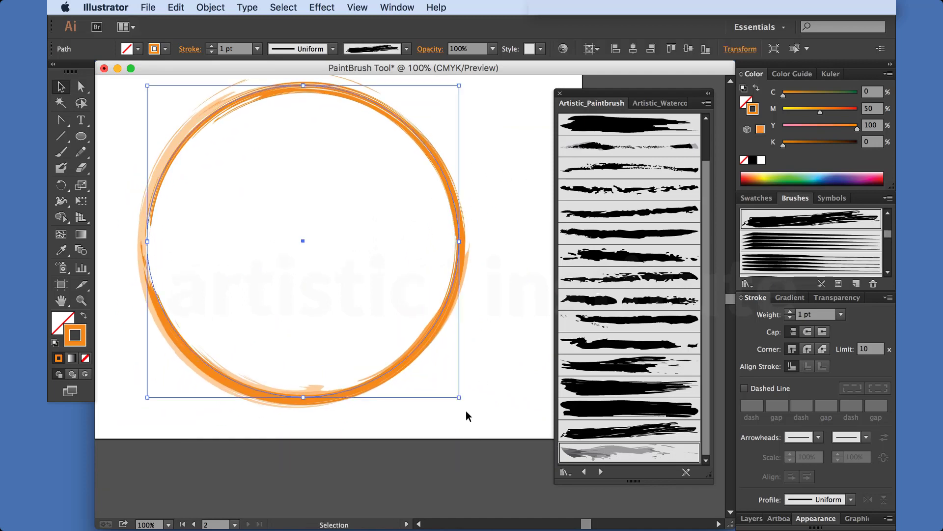
drag(458, 397, 453, 392)
Step: Restyle the inner circle with a streaky textured Artistic Paintbrush brush
click(604, 407)
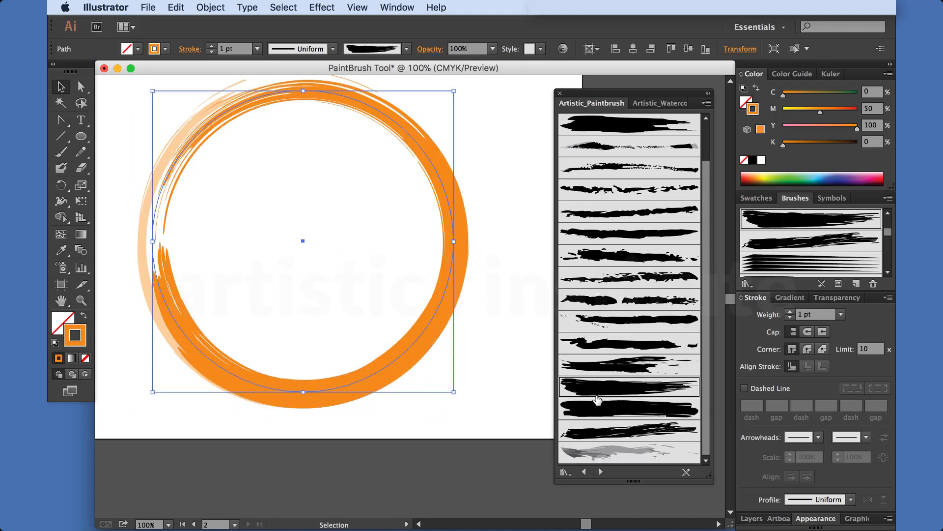
click(611, 343)
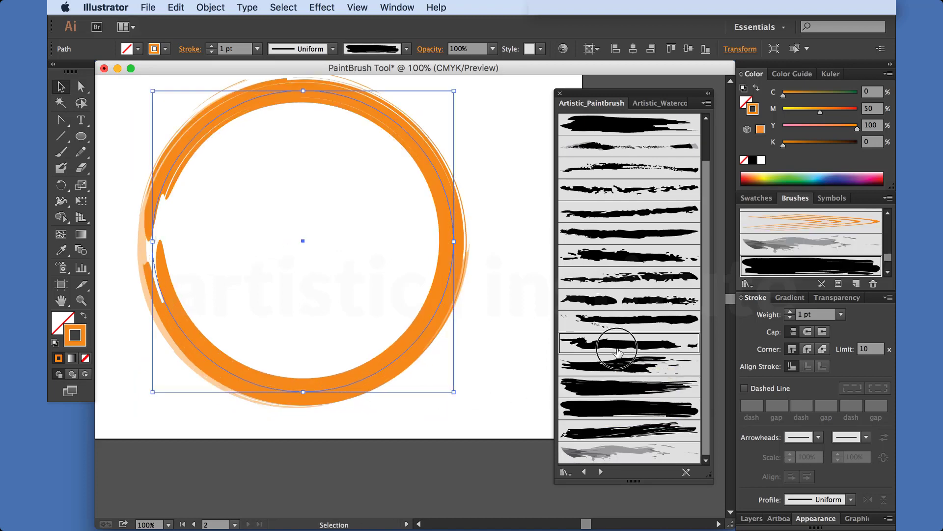
click(618, 361)
click(491, 210)
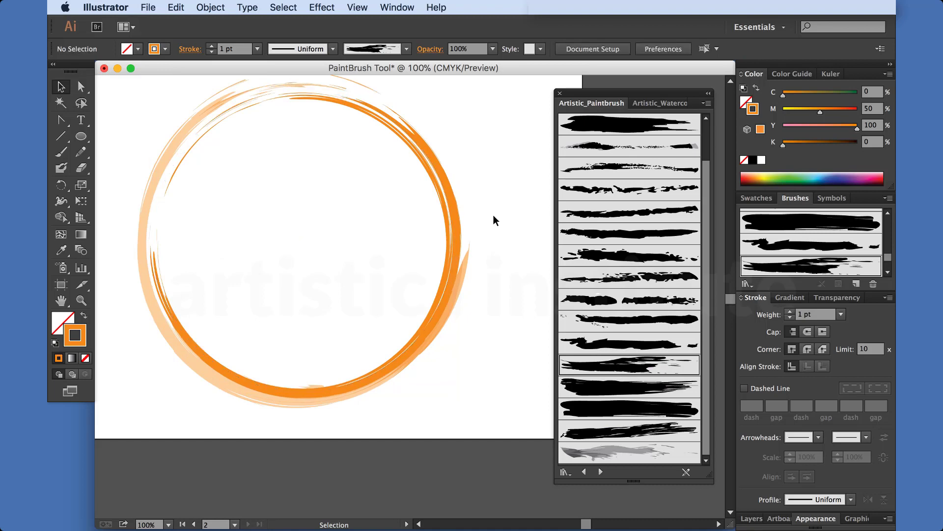
key(super+minus)
drag(380, 244, 401, 245)
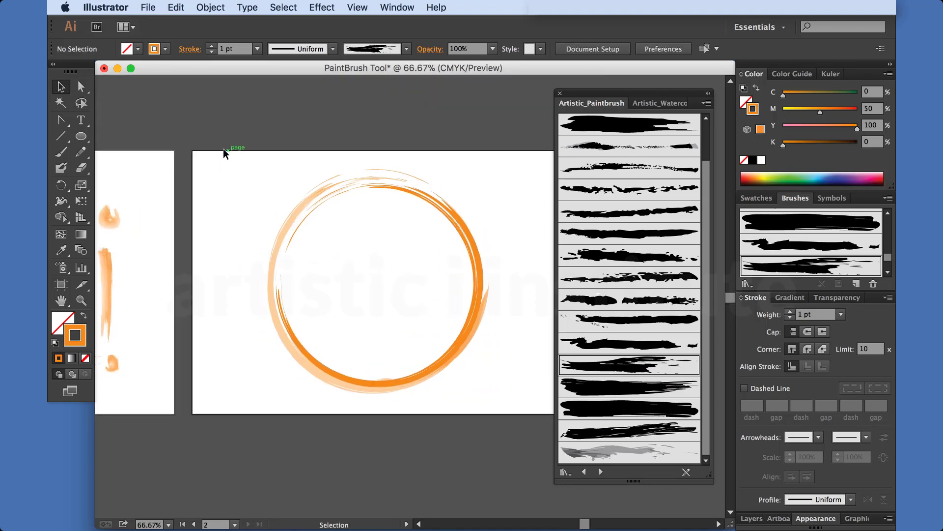
Step: Scale both brushed rings up slightly together
drag(223, 149, 514, 431)
drag(489, 390, 514, 399)
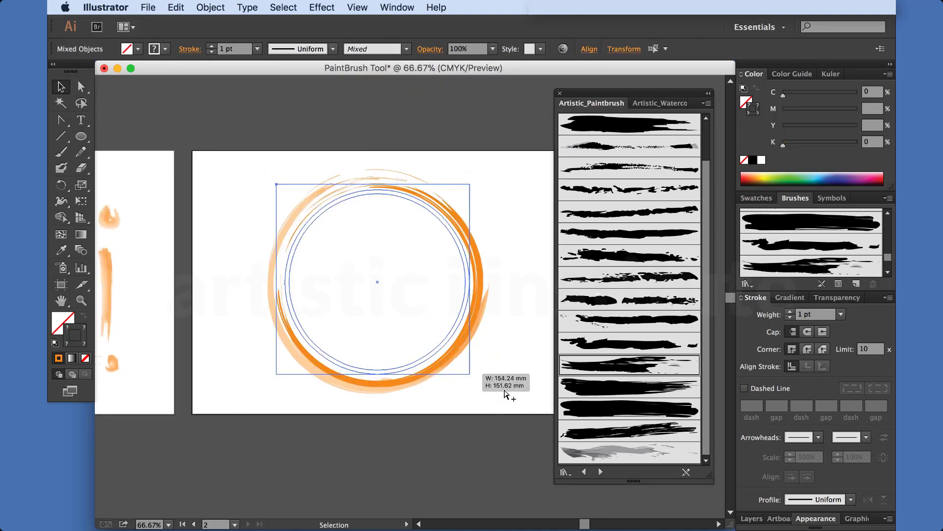
click(517, 388)
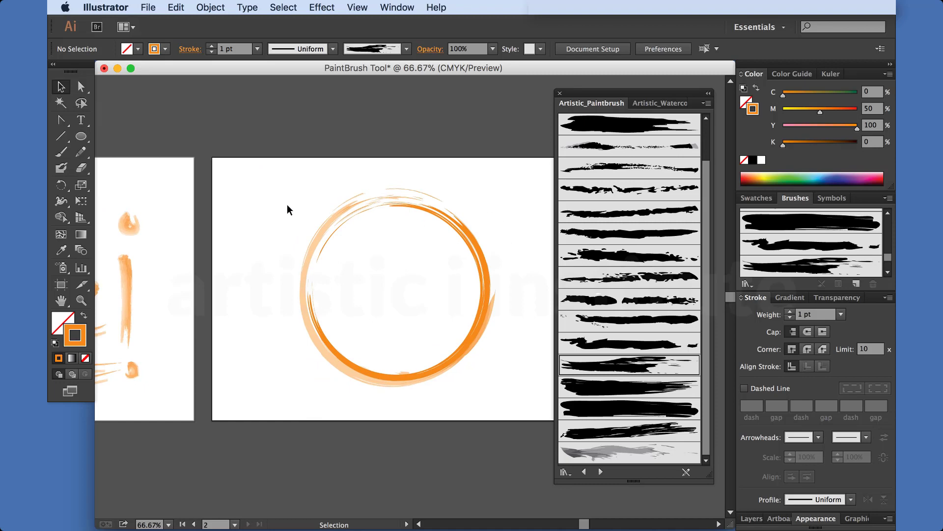
Step: Draw a circle at the rings' centre and swap it to a solid orange fill
click(81, 136)
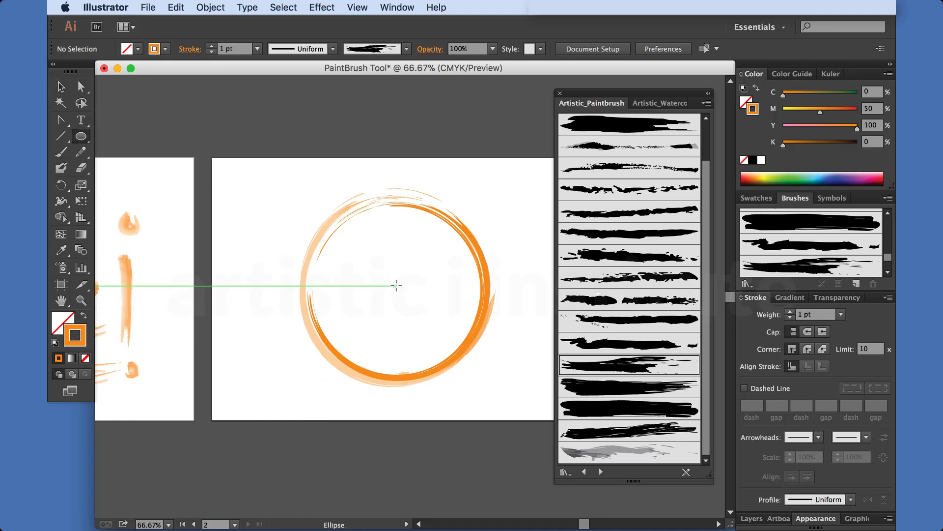
drag(398, 289, 346, 359)
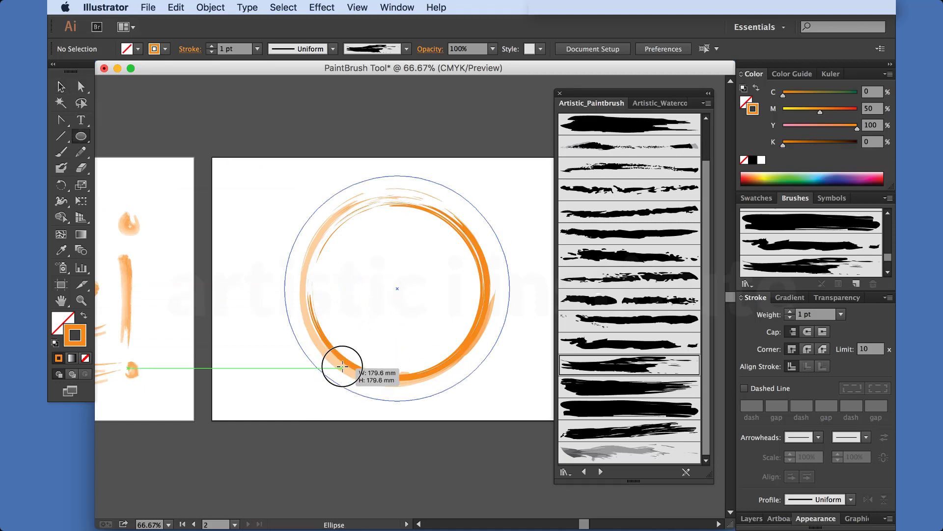
drag(346, 359, 356, 336)
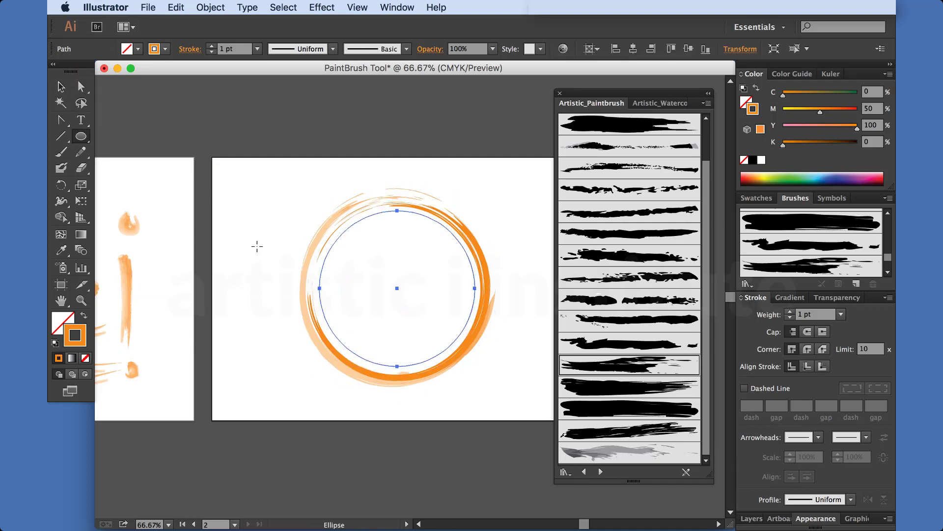
key(v)
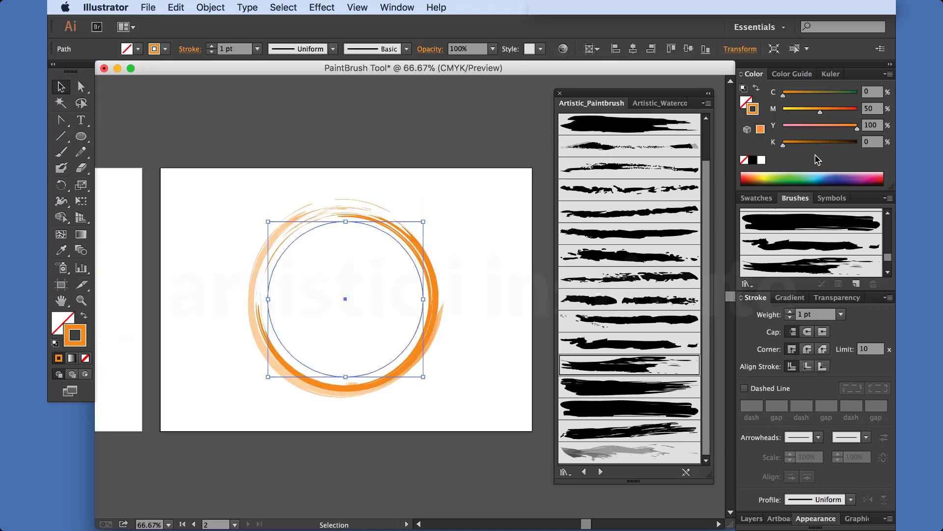
key(shift+x)
click(503, 246)
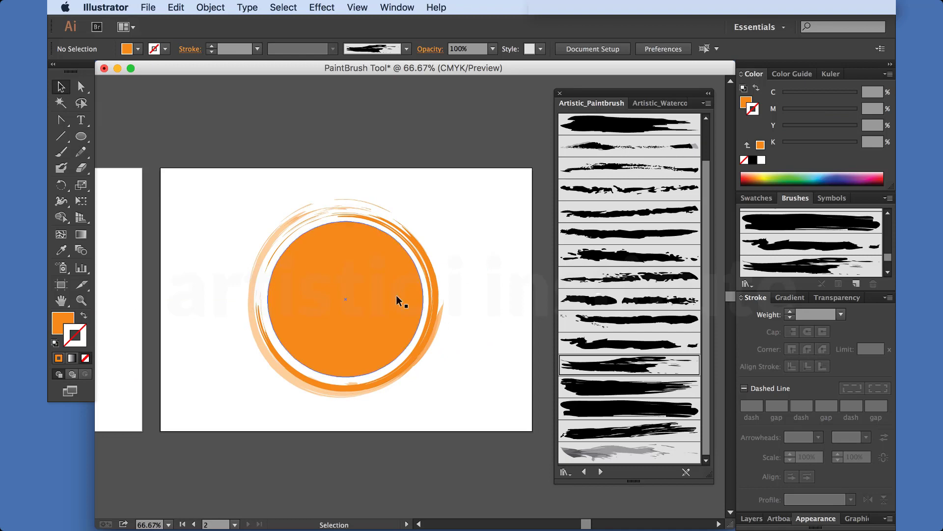
Step: Add an Ai text object and set its font to Gill Sans Bold
key(t)
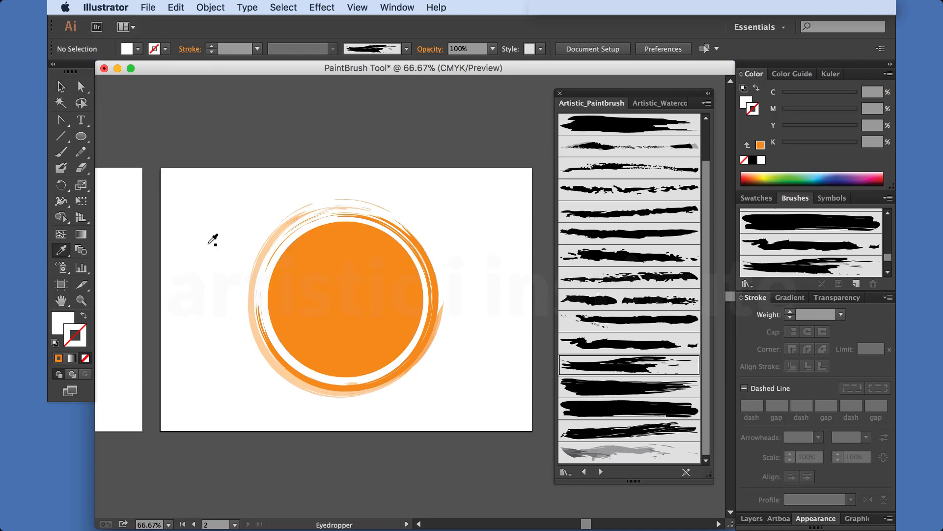
click(226, 244)
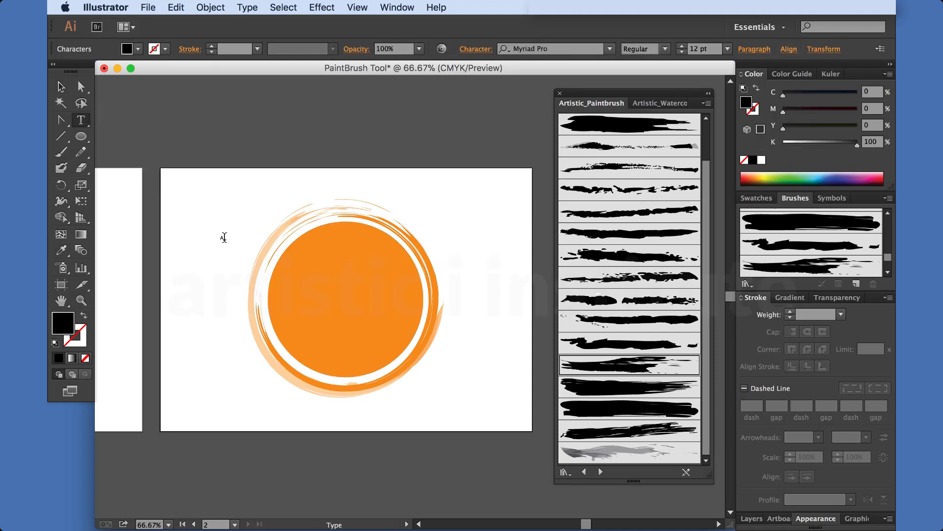
key(Escape)
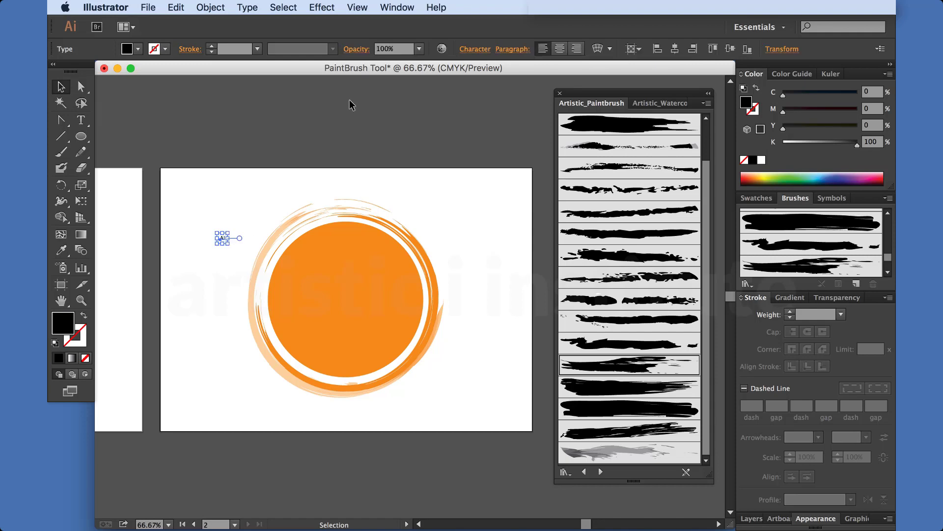
key(ctrl+t)
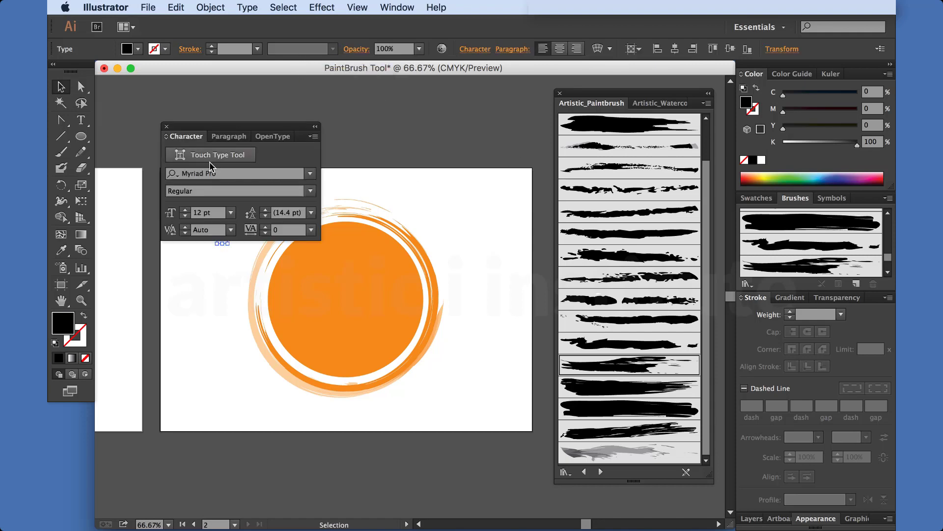
click(214, 173)
text(gill)
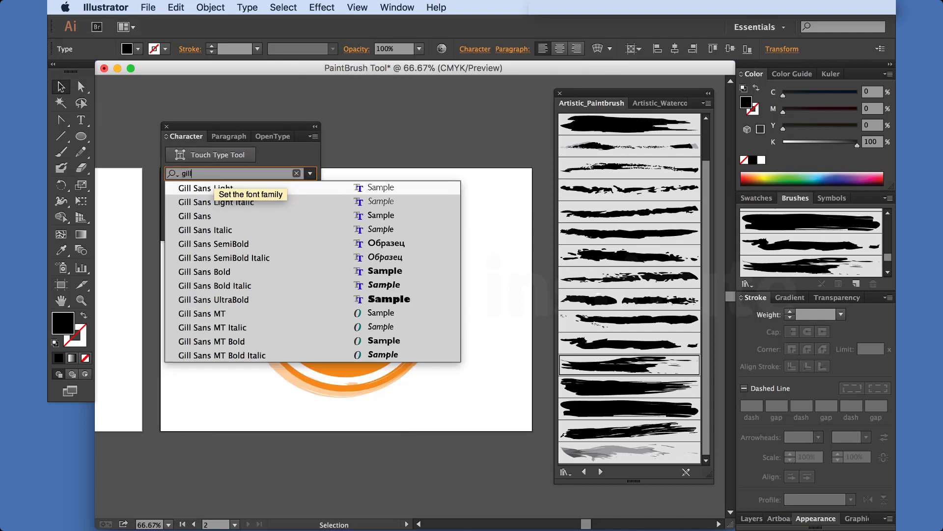
click(223, 271)
click(225, 299)
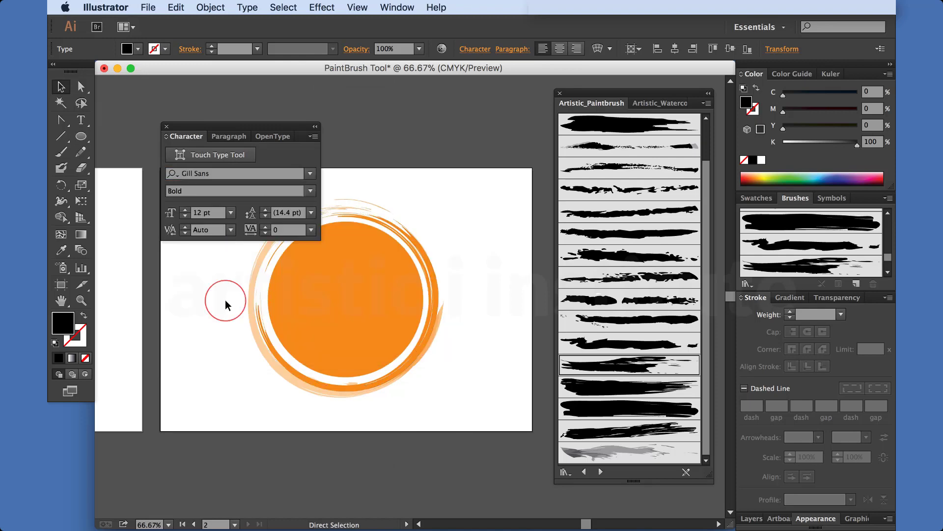
click(167, 127)
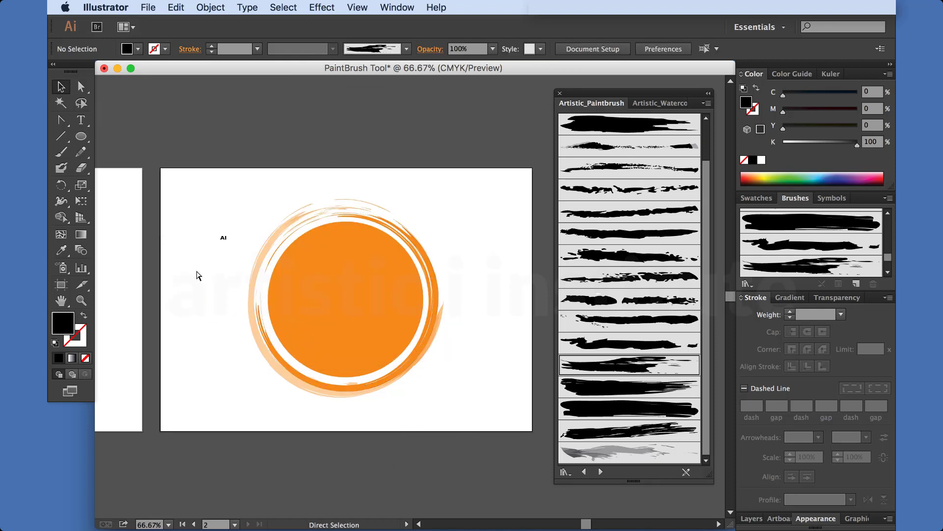
Step: Scale the Ai text up greatly and place it on the orange circle
click(183, 179)
key(t)
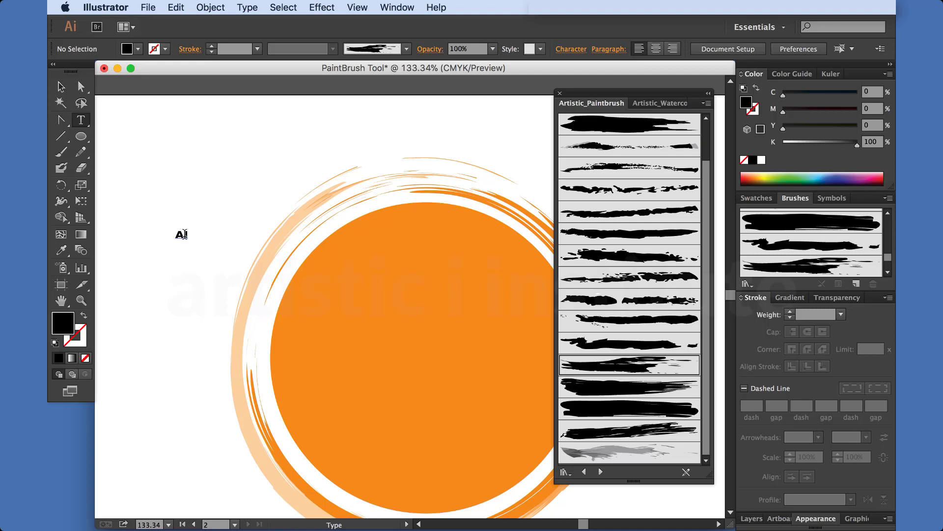
click(185, 234)
key(Escape)
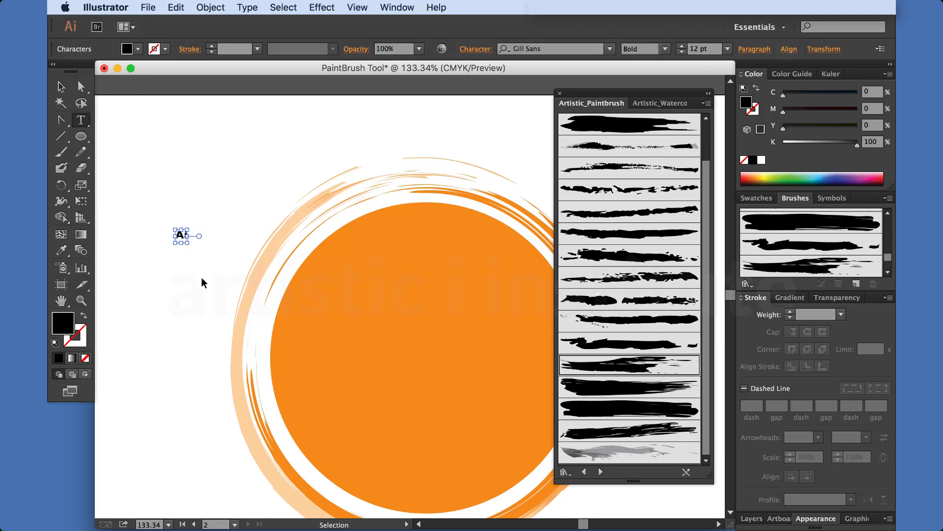
click(183, 235)
mouse_move(188, 243)
mouse_down()
mouse_move(337, 373)
mouse_move(295, 339)
mouse_up()
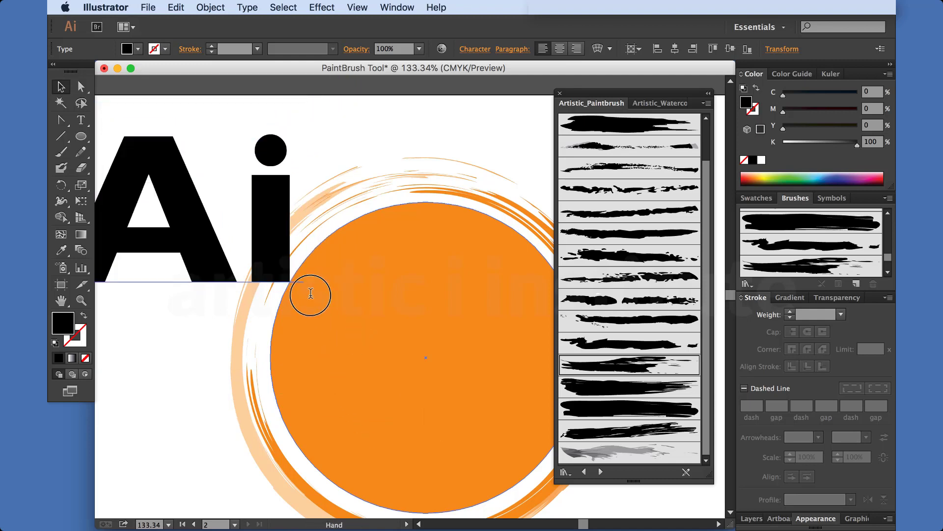
drag(165, 222, 409, 354)
Step: Make the Ai text white and shrink the logo into the artboard's upper-left
click(761, 160)
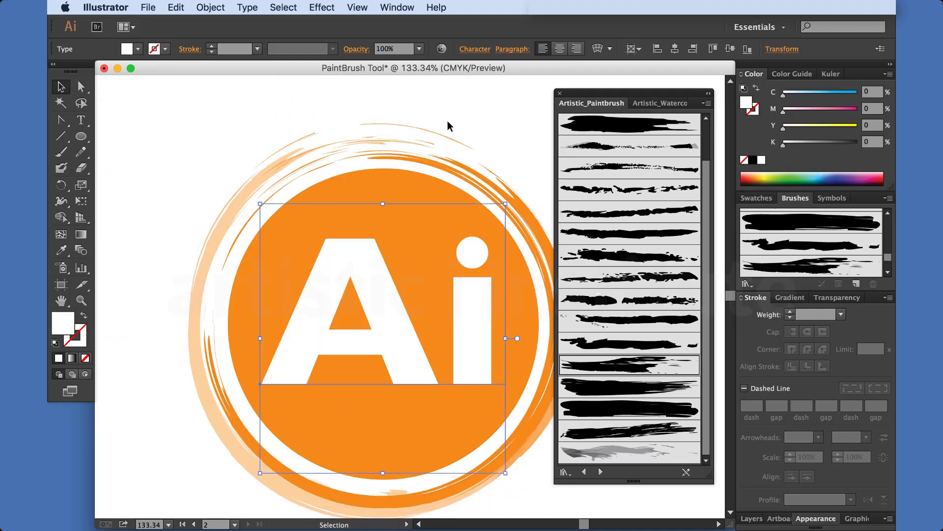
click(452, 137)
key(super+minus)
key(super+minus)
drag(357, 304, 345, 302)
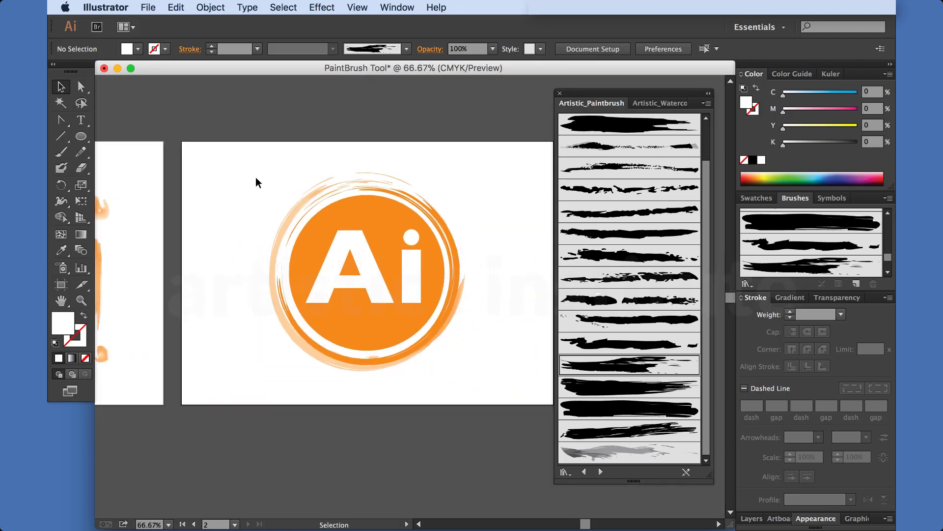
mouse_move(256, 177)
mouse_down()
mouse_move(485, 361)
mouse_move(416, 317)
mouse_move(352, 257)
mouse_up()
drag(317, 229, 373, 291)
key(shift+super+a)
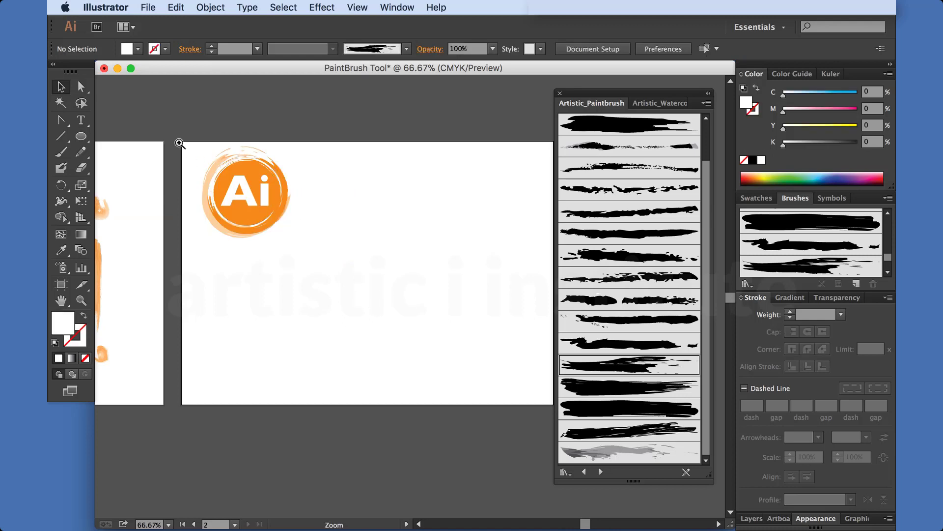
drag(179, 143, 381, 272)
key(Tab)
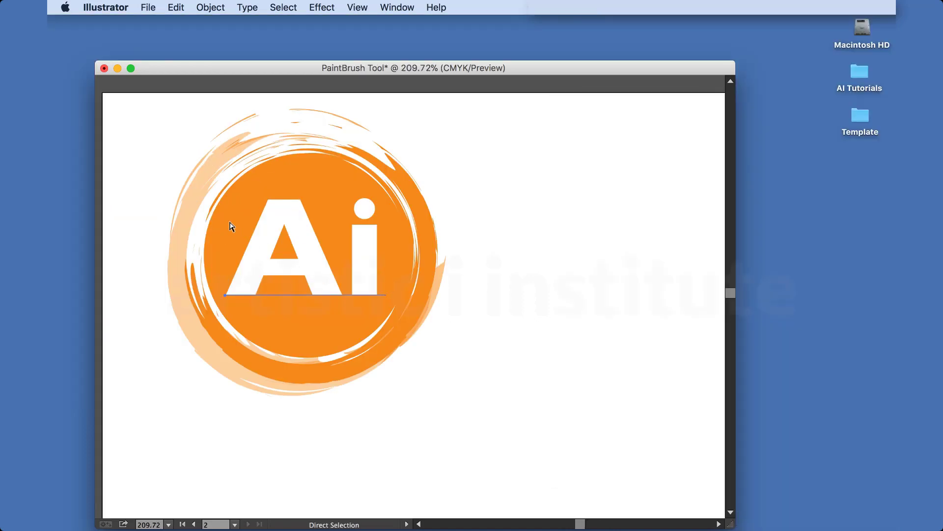
key(Tab)
Step: Lighten the inner circle's orange to Magenta 44 and Yellow 77
click(309, 166)
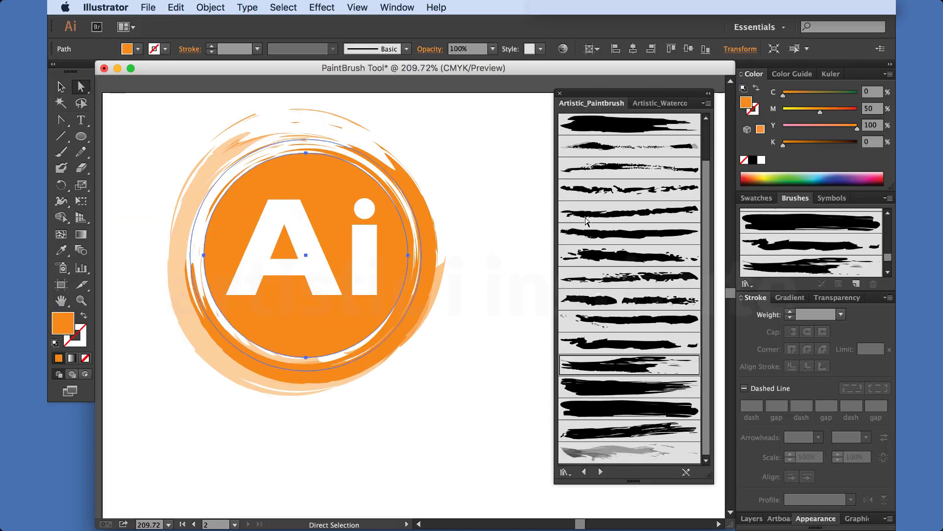
drag(822, 116, 816, 116)
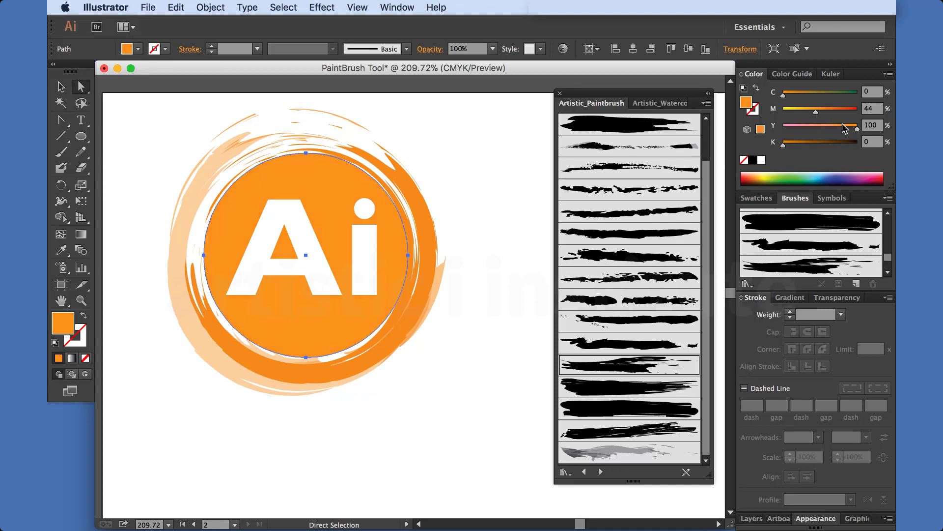
click(504, 231)
key(v)
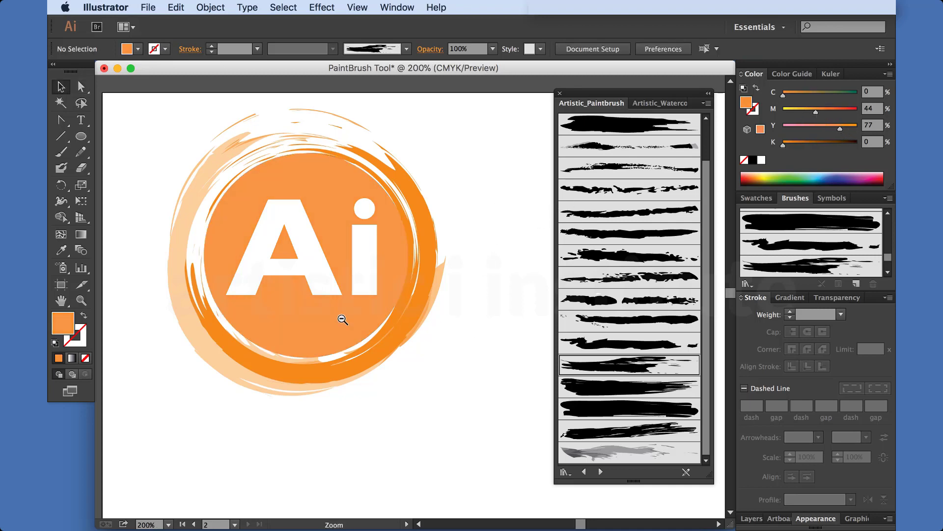
key(ctrl+minus)
drag(347, 348, 340, 280)
Step: Paint a test brush stroke across the logo and undo it
key(b)
drag(173, 109, 431, 309)
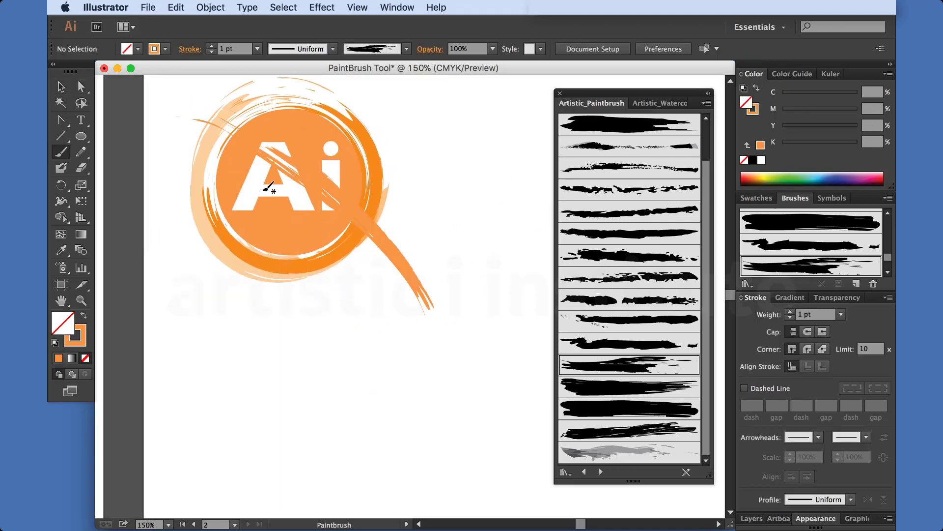
key(ctrl+z)
key(ctrl+minus)
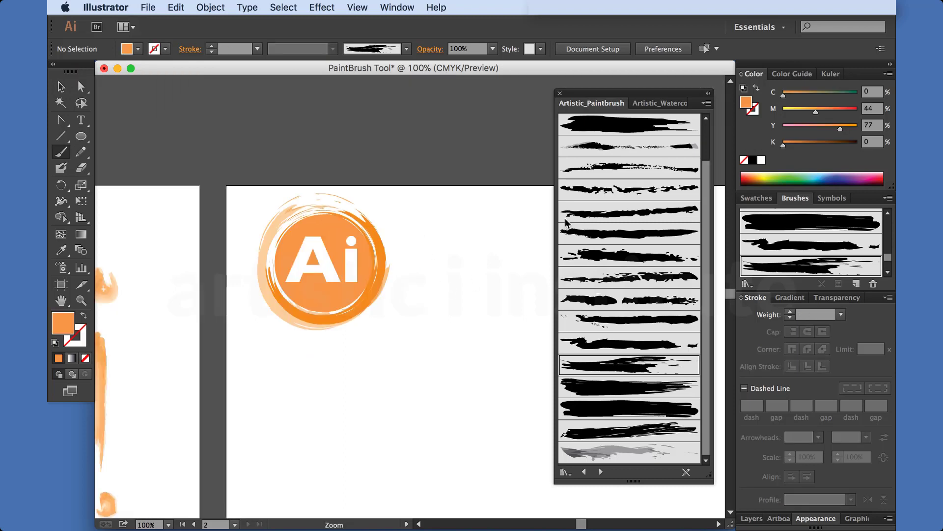
Step: Duplicate the logo twice into a row of three and move them lower
click(561, 94)
key(v)
drag(442, 337, 253, 168)
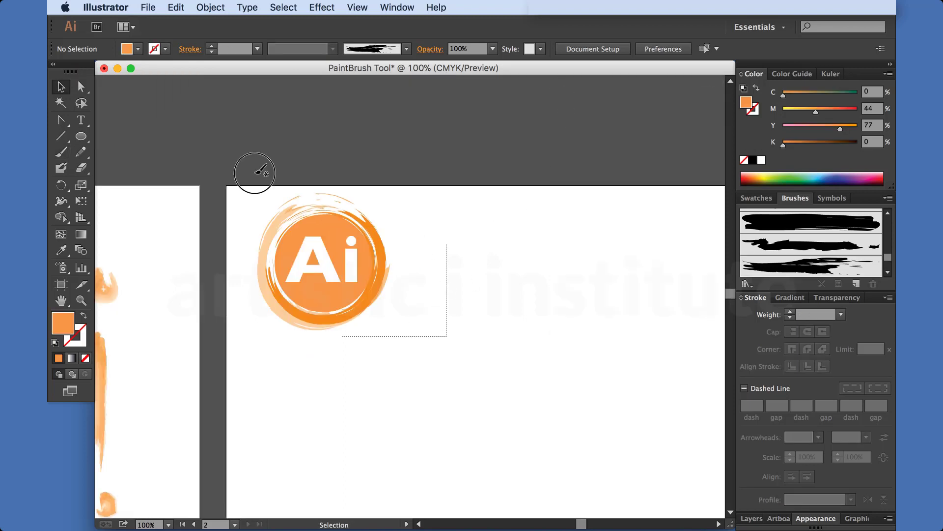
mouse_move(365, 254)
mouse_down()
mouse_move(502, 255)
mouse_move(484, 255)
mouse_up()
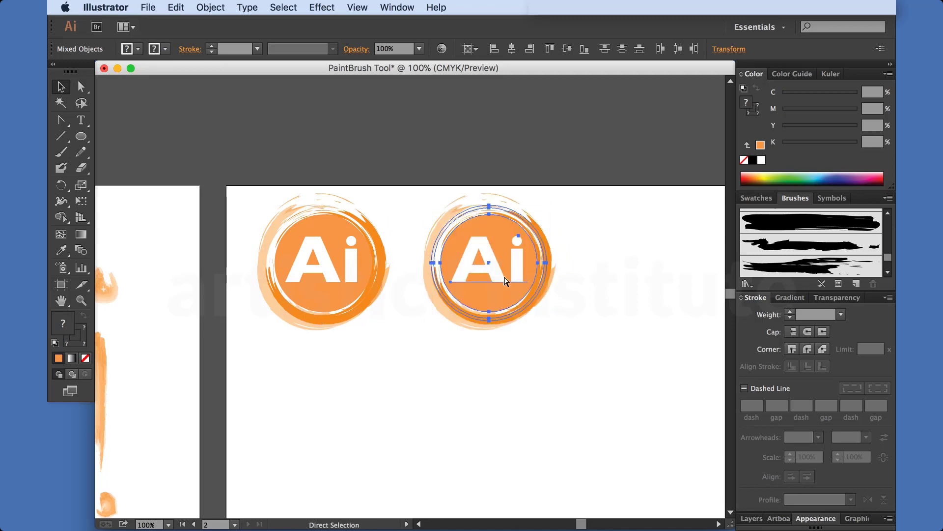
key(ctrl+d)
drag(602, 361, 530, 374)
key(ctrl+a)
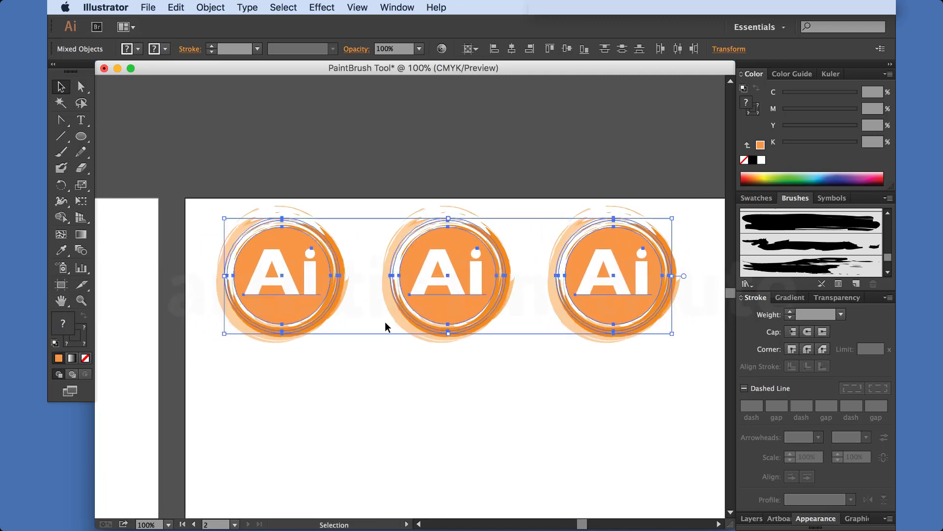
mouse_move(425, 317)
mouse_down()
mouse_move(442, 337)
mouse_move(439, 366)
mouse_up()
Step: Change the middle logo's letters to Ps
key(ctrl+shift+a)
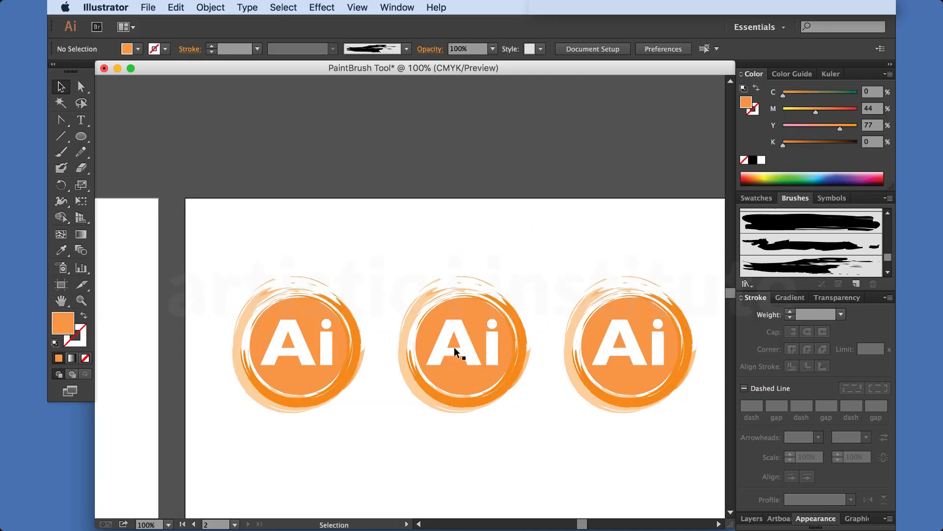
key(t)
double_click(461, 343)
text(Os)
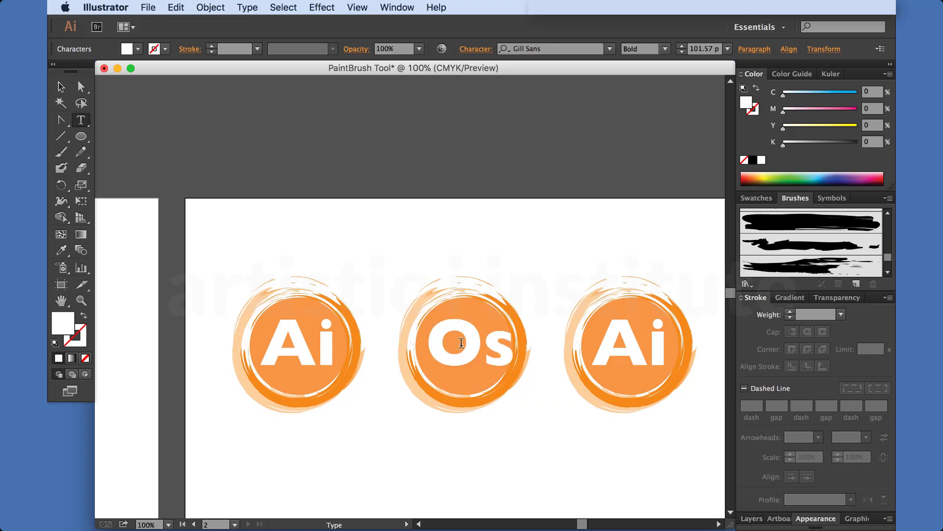
key(BackSpace)
key(BackSpace)
text(s)
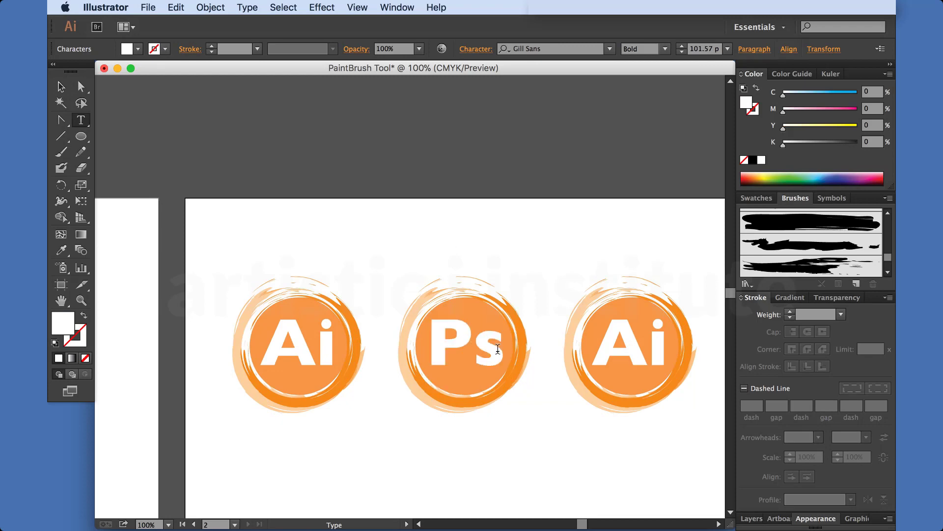
Step: Change the third logo's letters to Id
double_click(639, 342)
text(Id)
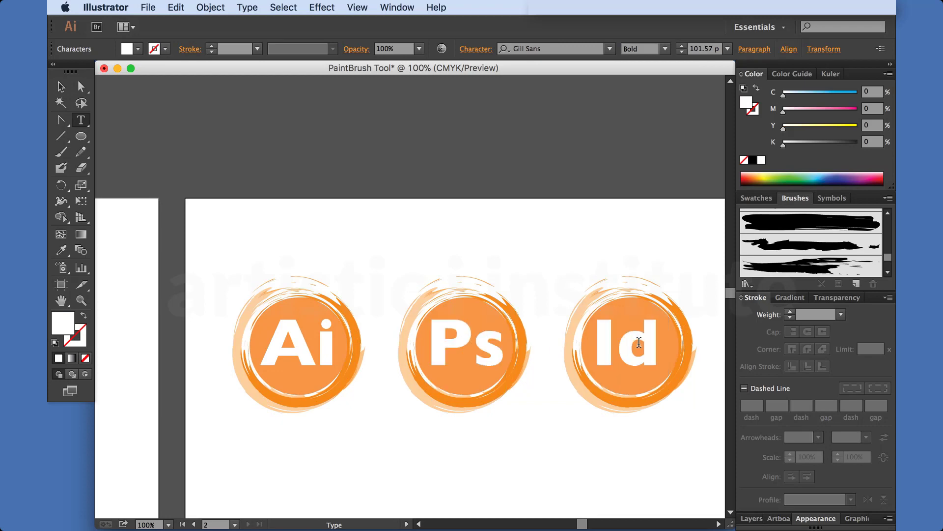
key(BackSpace)
text(D)
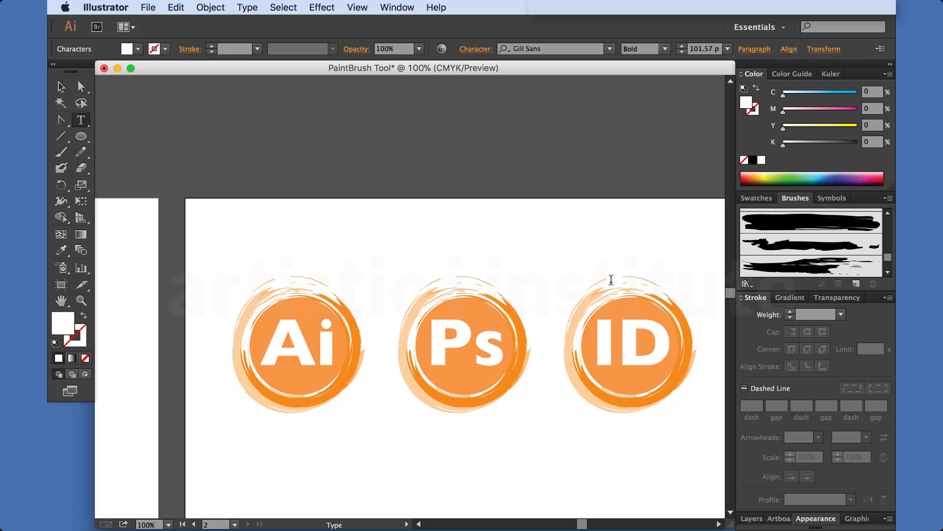
key(BackSpace)
text(d)
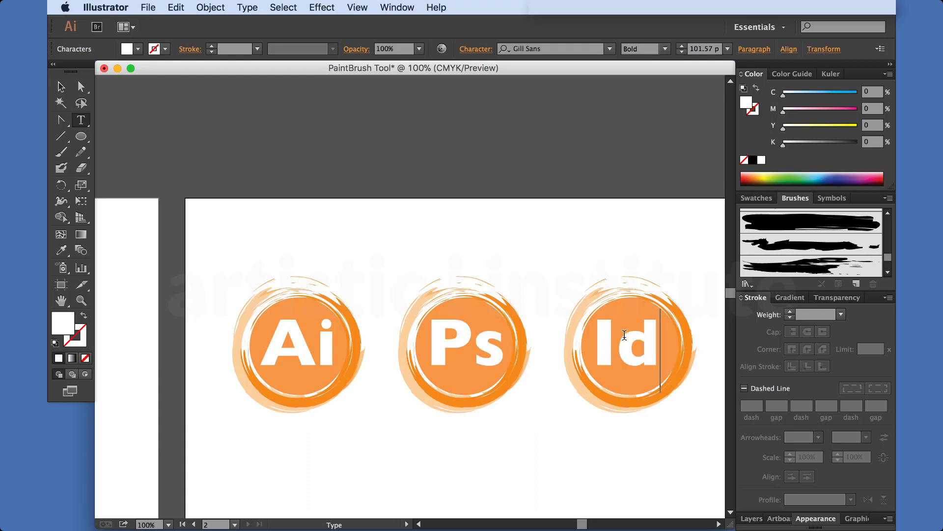
key(Escape)
click(544, 255)
mouse_move(571, 481)
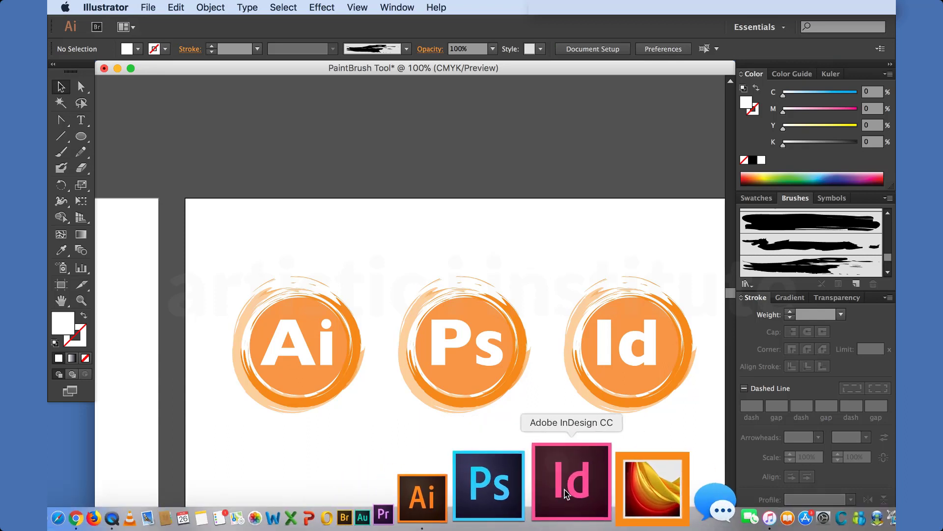
Step: Nudge the Id letters sideways to centre them on their circle
key(a)
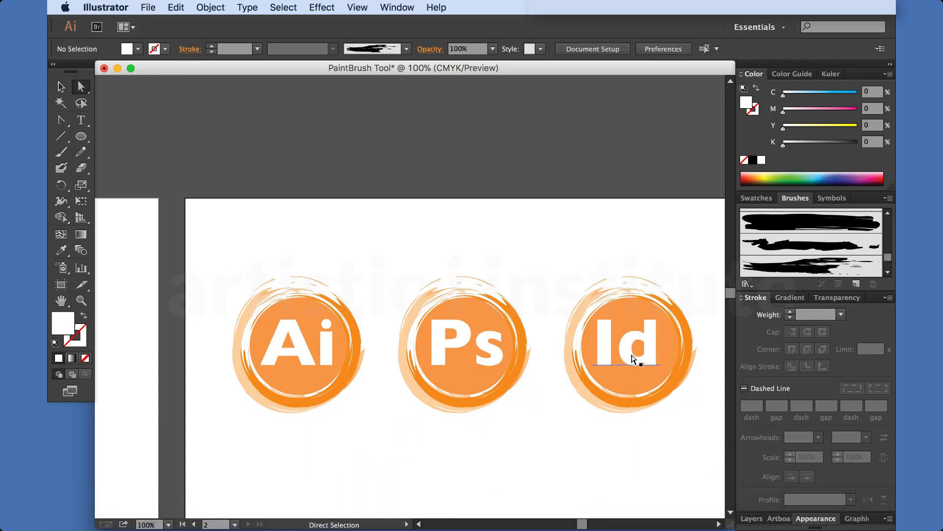
drag(632, 352, 637, 352)
key(v)
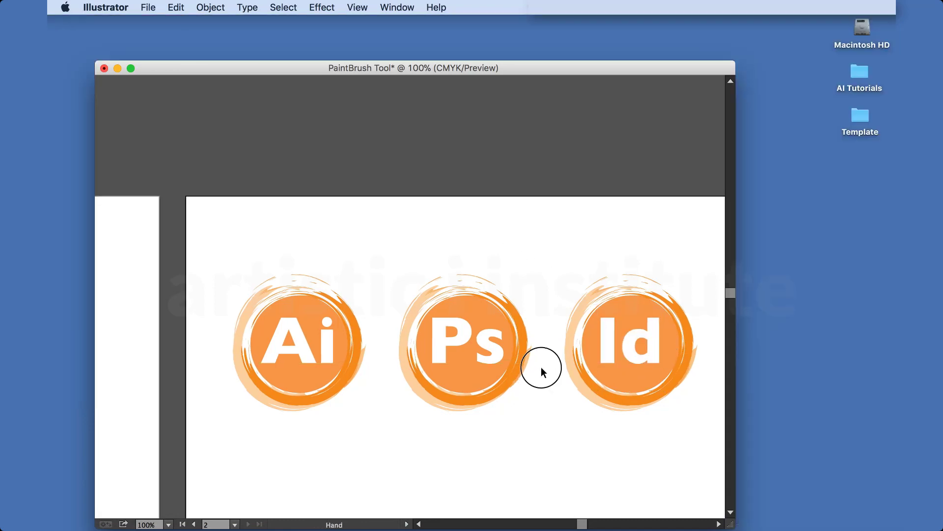
scroll(471, 253, right, 5)
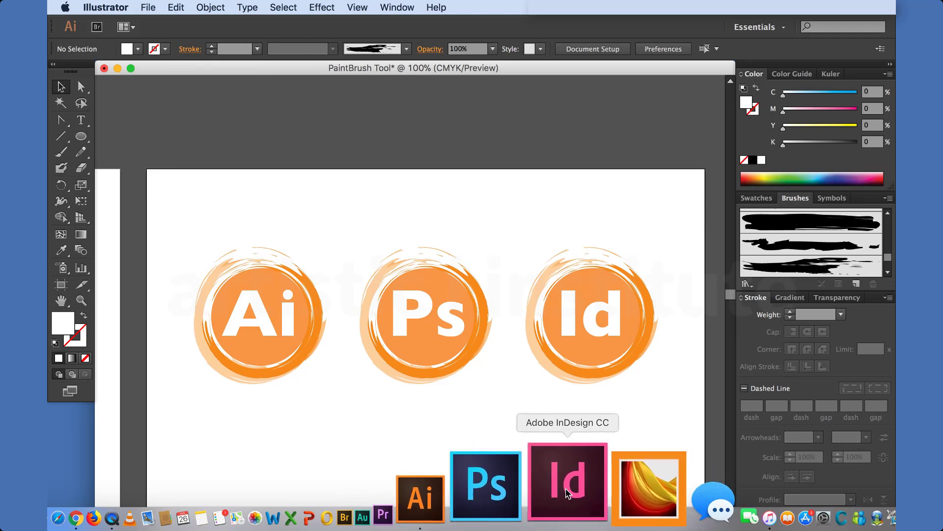
Step: Delete the Ps and Id logos
key(a)
click(445, 271)
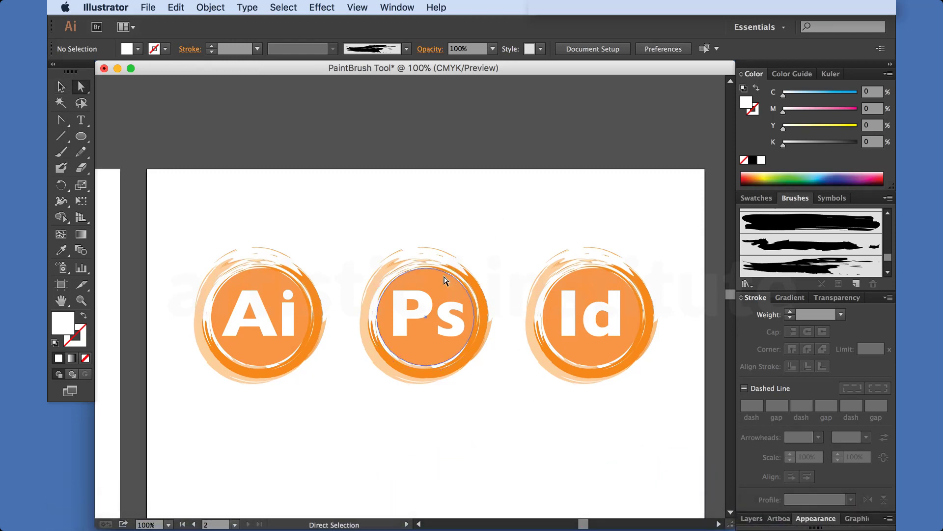
click(502, 213)
key(v)
drag(664, 338, 402, 217)
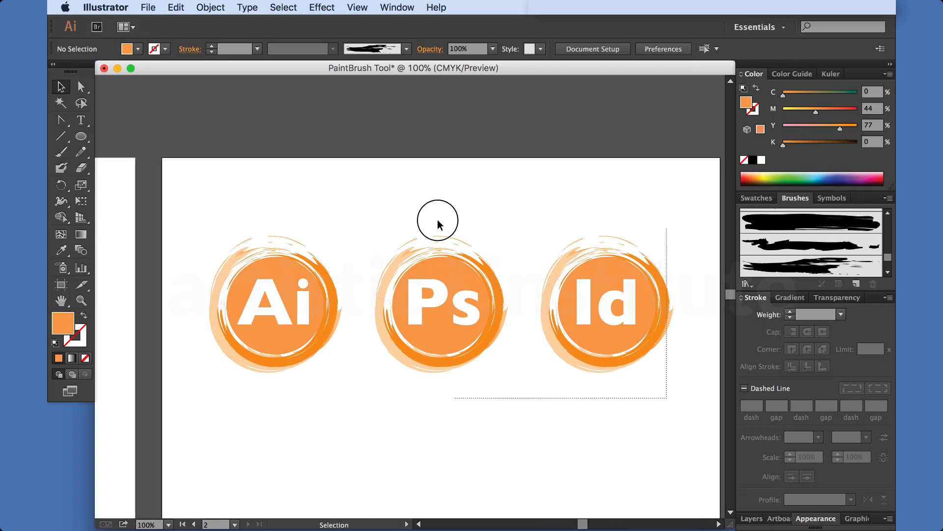
key(Delete)
Step: Move the Ai logo to the Artistici lettering's top-left and scale it down
key(ctrl+0)
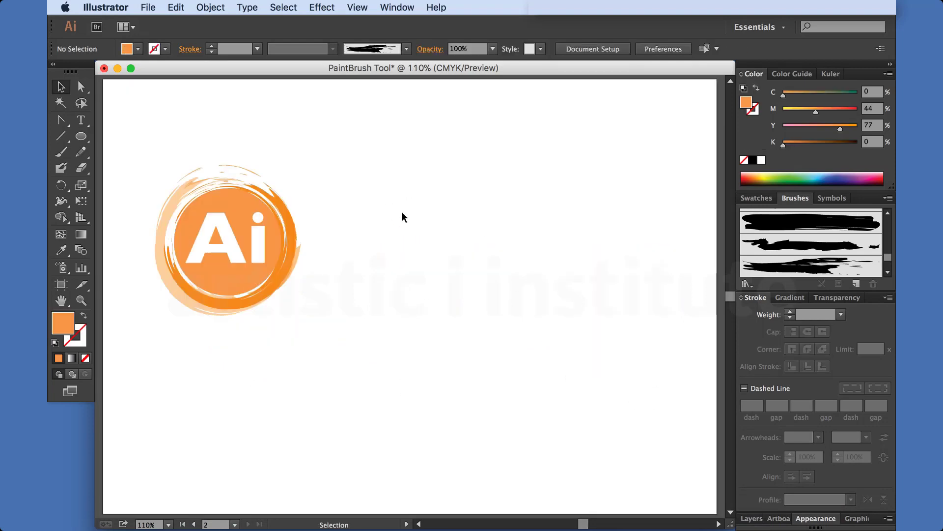
alt+click(401, 220)
scroll(423, 301, down, 3)
scroll(461, 232, left, 5)
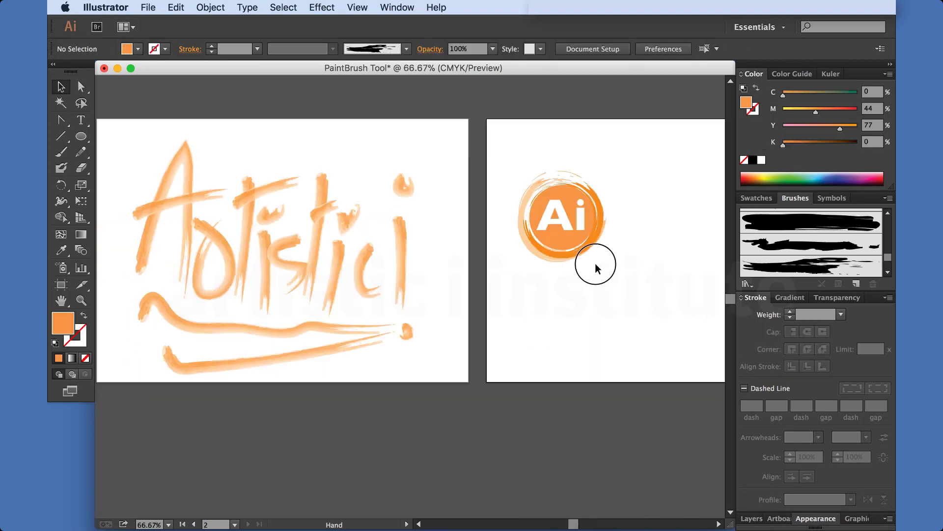
drag(588, 268, 527, 306)
drag(607, 301, 476, 169)
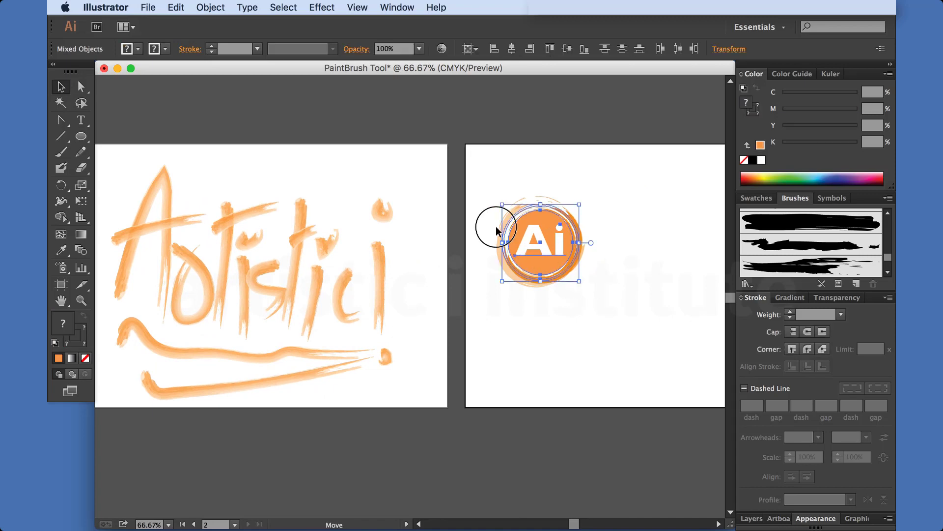
drag(497, 219, 241, 201)
scroll(544, 197, left, 10)
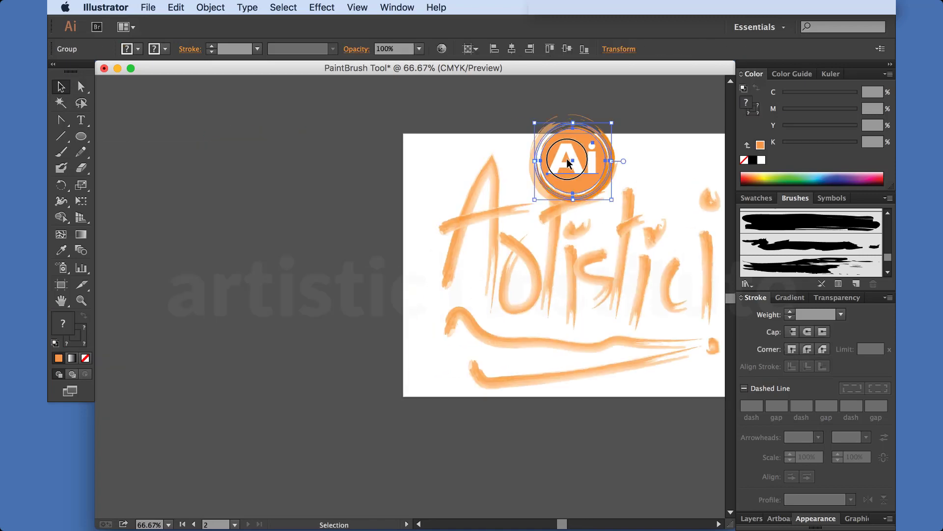
mouse_move(567, 159)
mouse_down()
mouse_move(446, 177)
mouse_move(441, 168)
mouse_up()
mouse_move(486, 211)
mouse_down()
mouse_move(452, 169)
mouse_move(432, 178)
mouse_up()
click(457, 267)
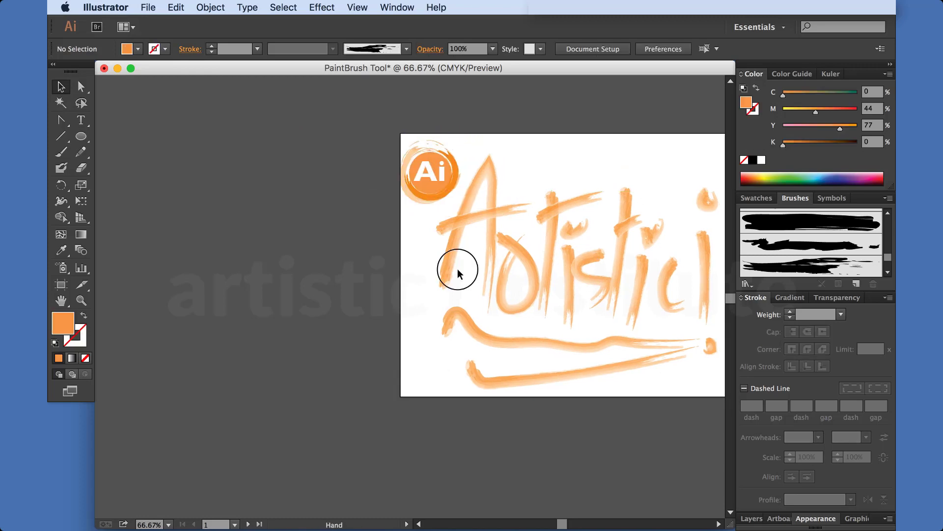
Step: Scroll to the second artboard and fit it in the window
scroll(398, 263, right, 10)
scroll(399, 262, right, 10)
scroll(421, 274, right, 5)
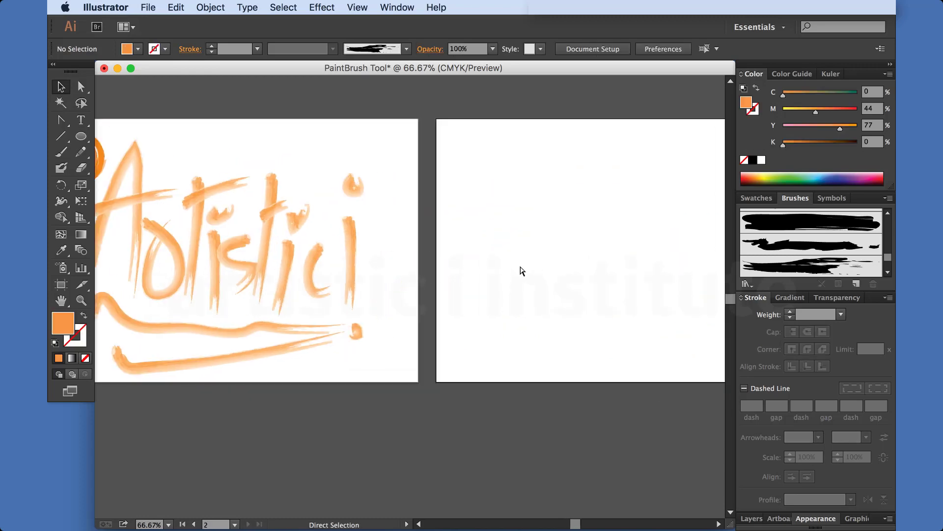
key(super+0)
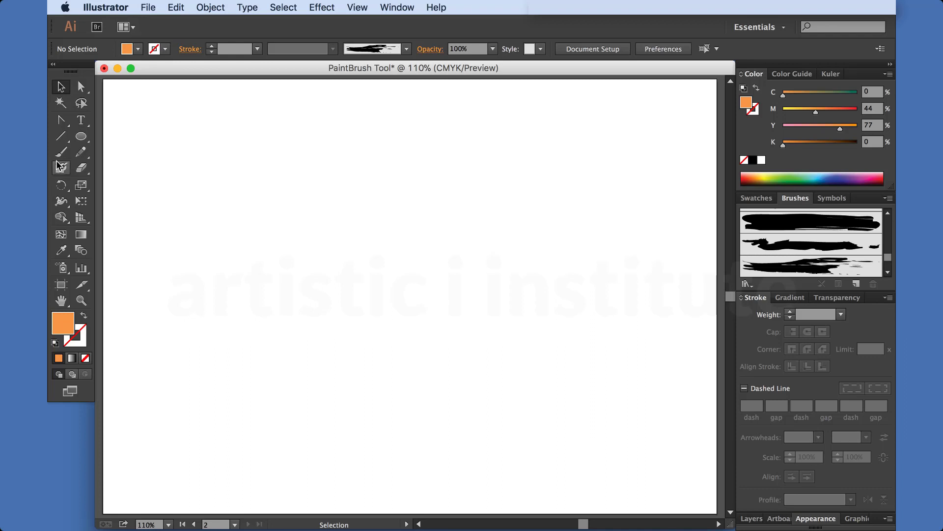
Step: Open the dashed borders brush library and page back to Artistic_Paintbrush
click(61, 152)
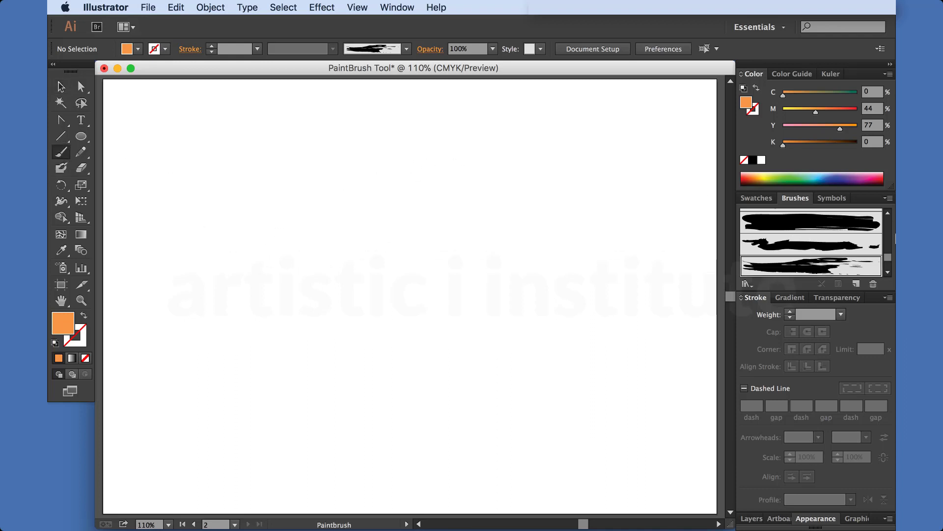
click(397, 7)
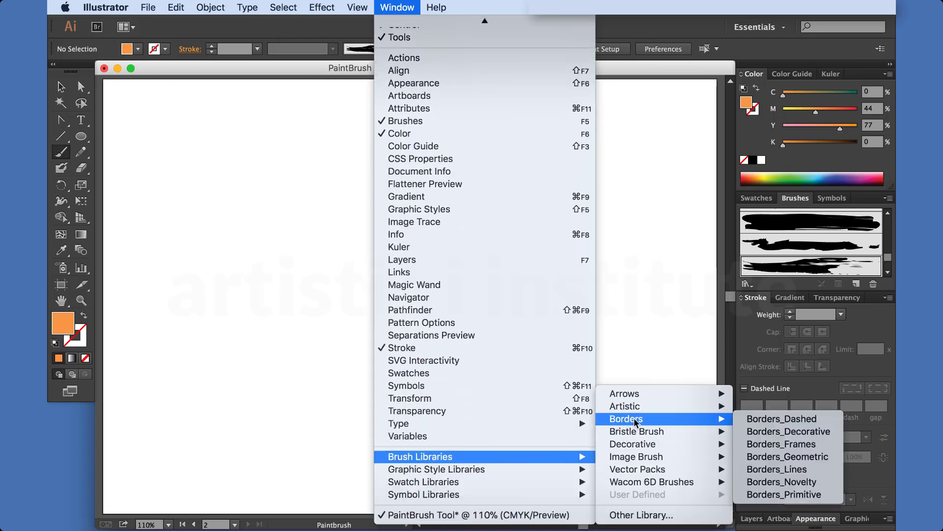
mouse_move(420, 457)
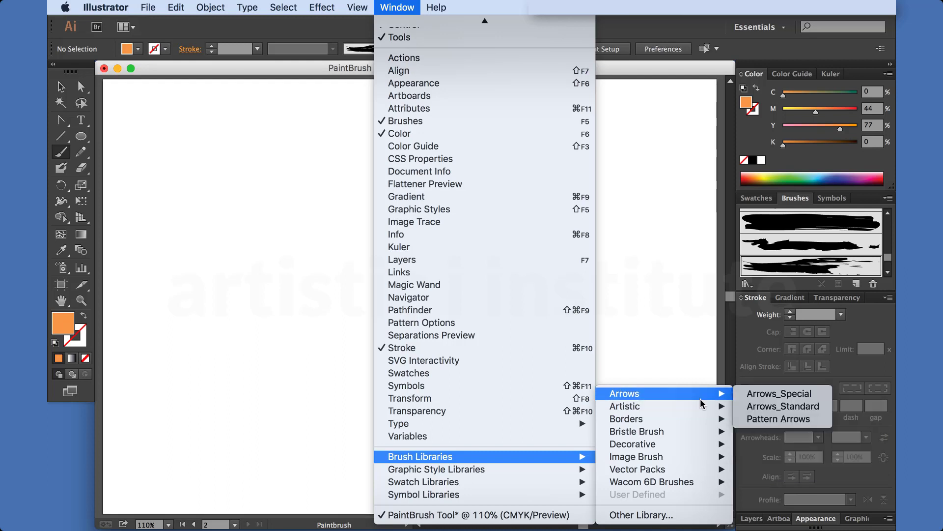
mouse_move(626, 418)
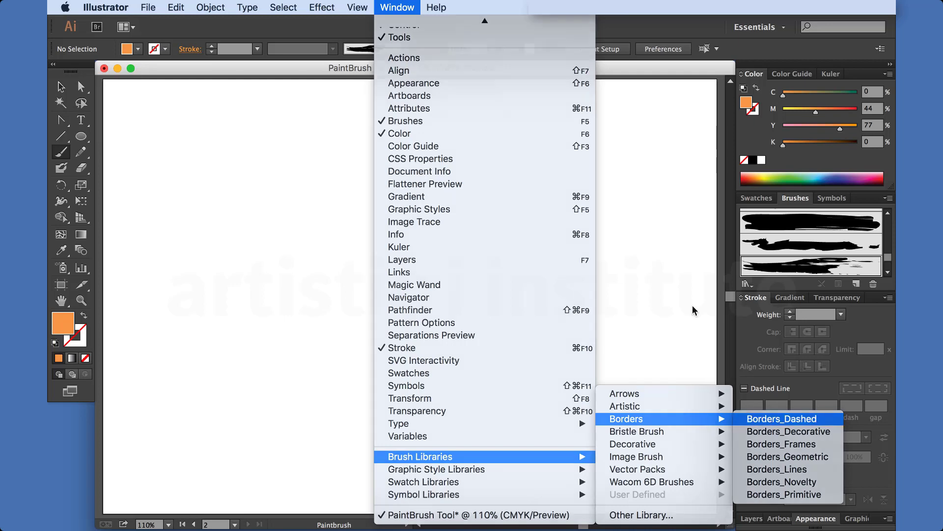
click(766, 418)
drag(617, 93, 617, 88)
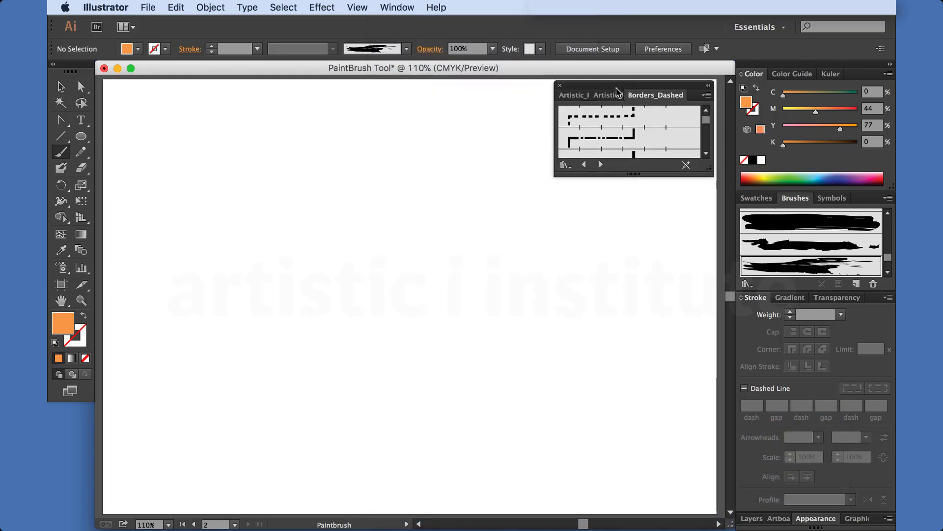
drag(630, 176, 640, 468)
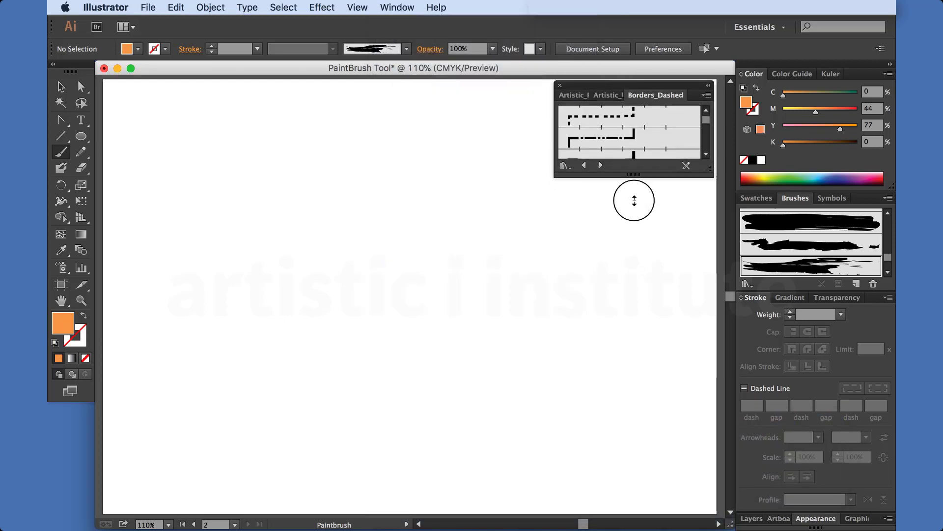
click(584, 487)
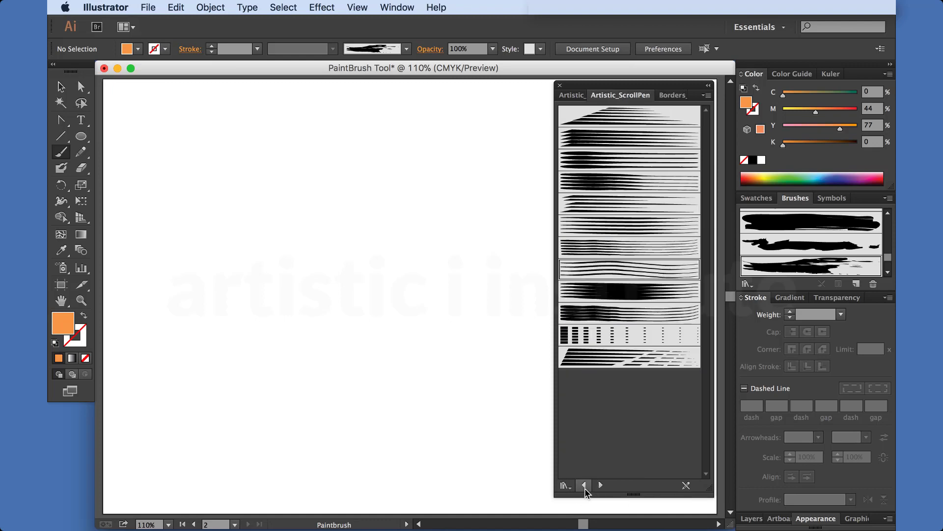
click(585, 487)
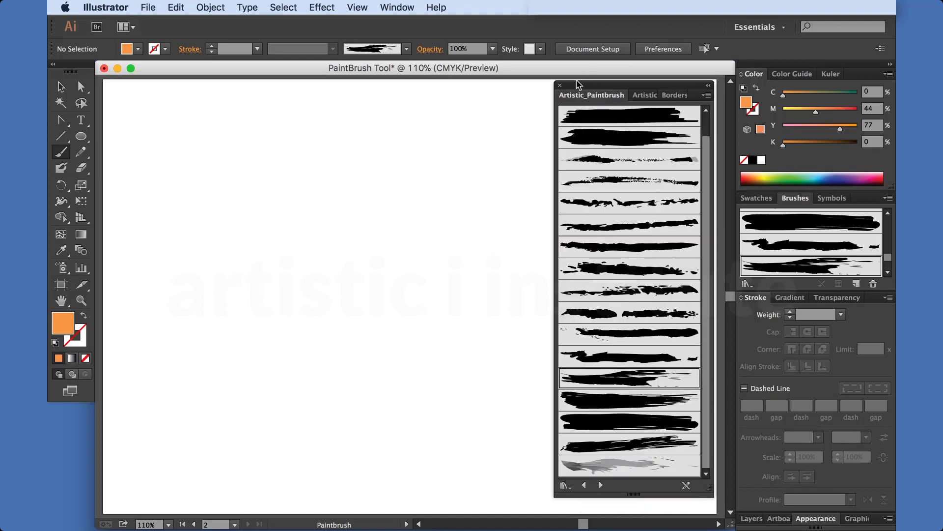
Step: Close the Artistic_Paintbrush library, leaving the basic round brushes showing
click(561, 85)
click(402, 6)
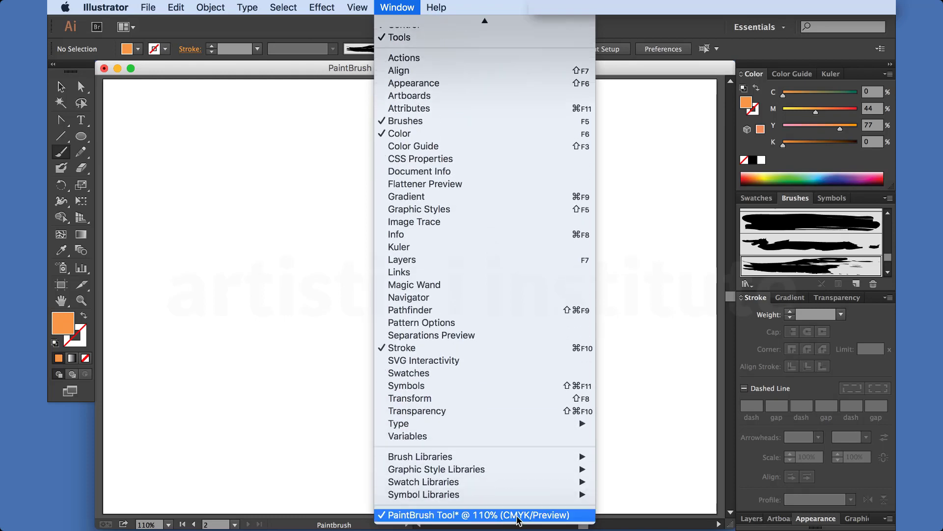
click(890, 219)
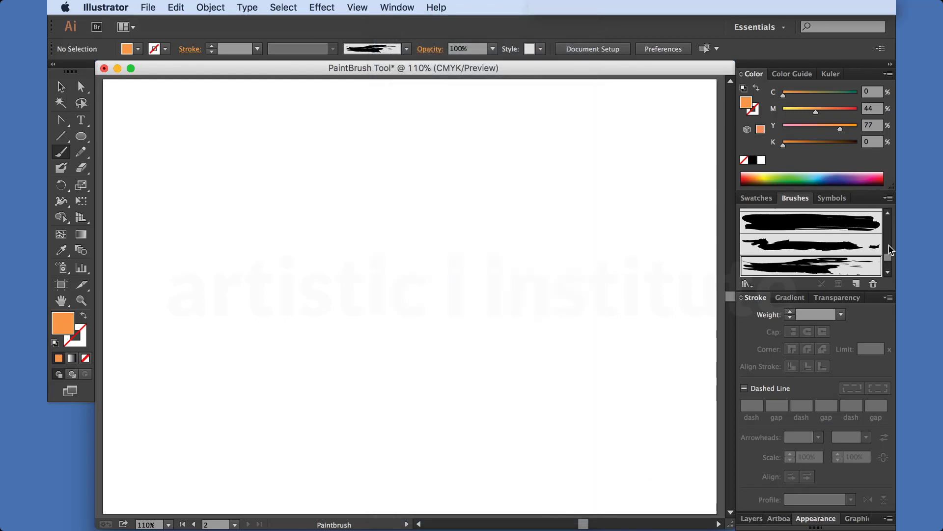
click(890, 220)
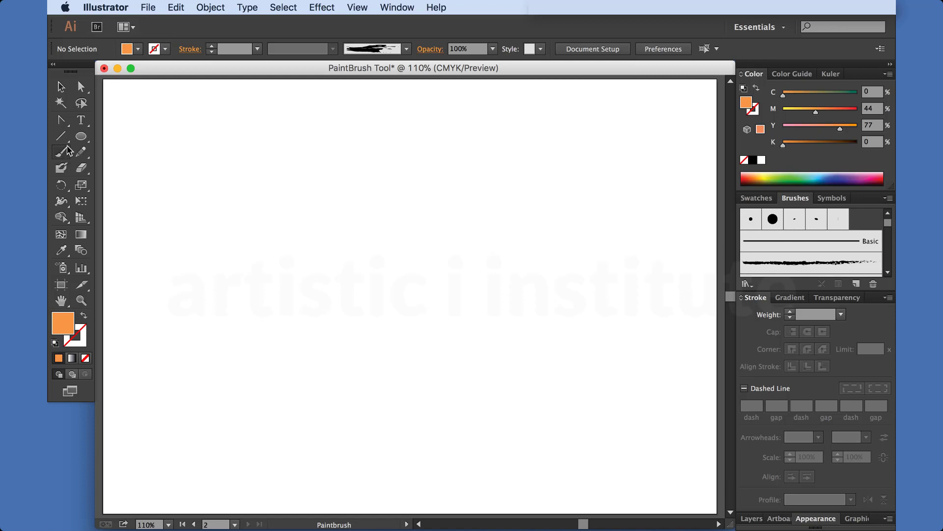
Step: Paint a letter A with the 15 pt Round brush
click(772, 218)
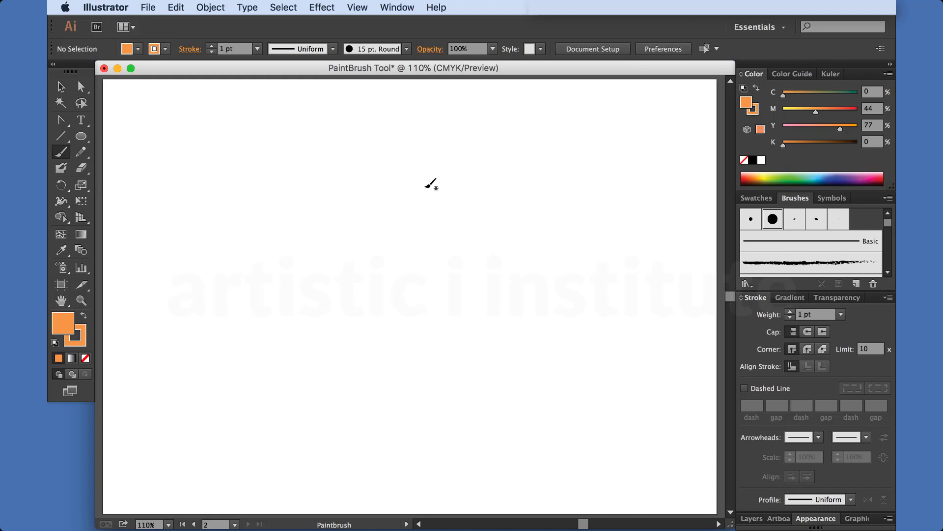
drag(301, 130, 246, 424)
drag(300, 129, 350, 403)
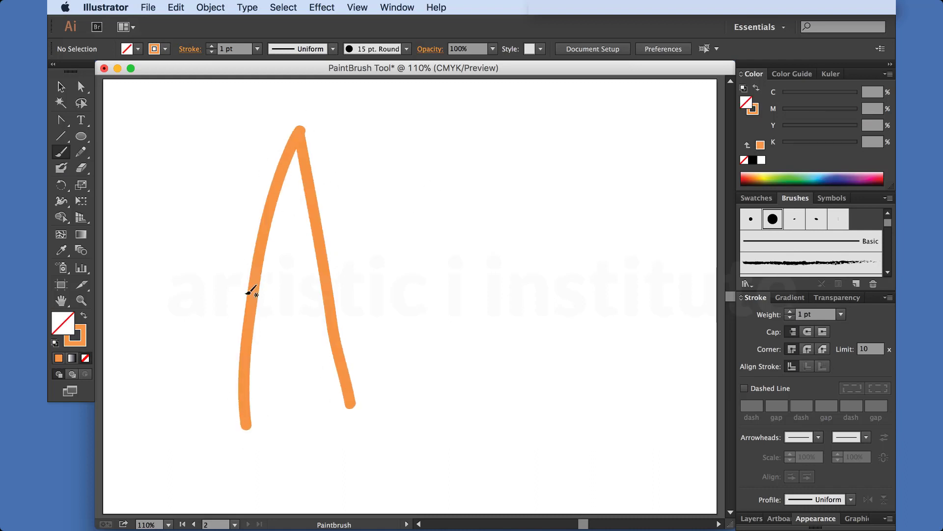
drag(219, 262, 427, 218)
Step: Paint Z, f, e and a looped letter, then select all the strokes
drag(361, 258, 445, 340)
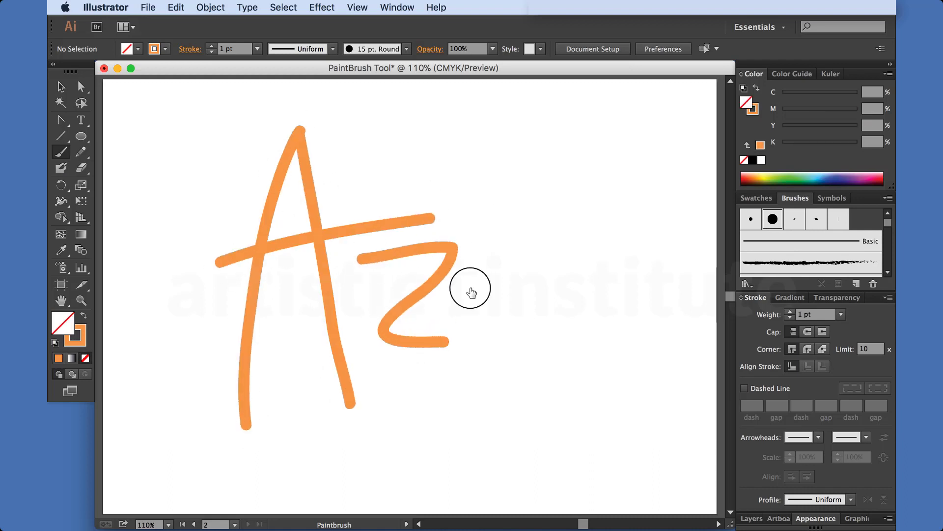
drag(469, 287, 510, 456)
drag(469, 325, 574, 285)
drag(526, 363, 590, 381)
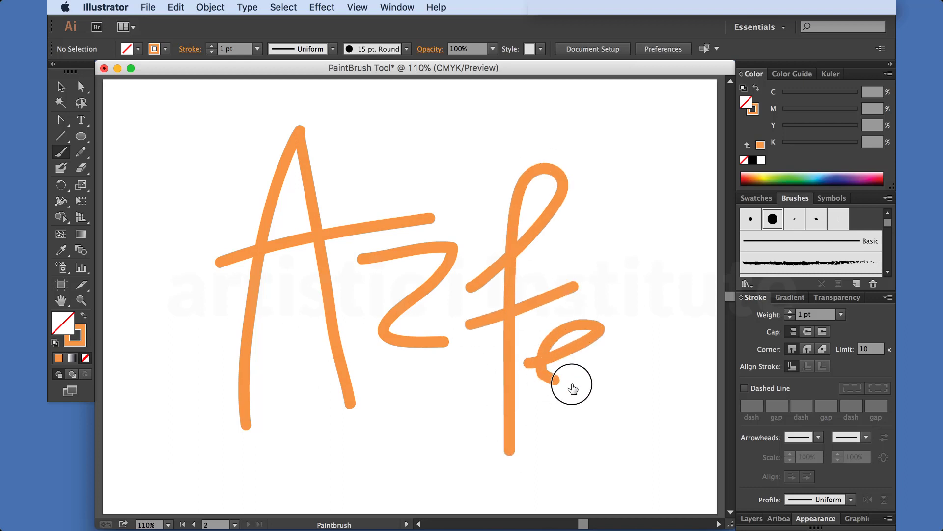
drag(618, 320, 676, 305)
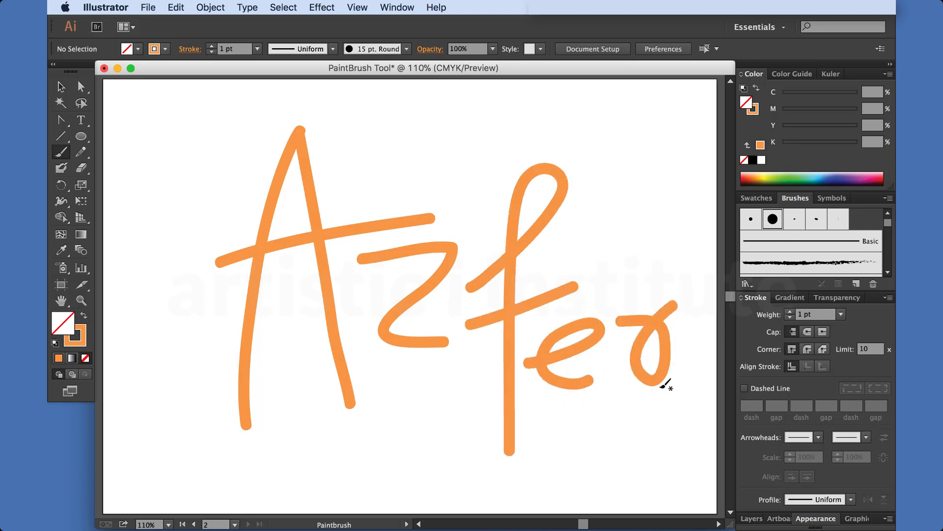
click(61, 86)
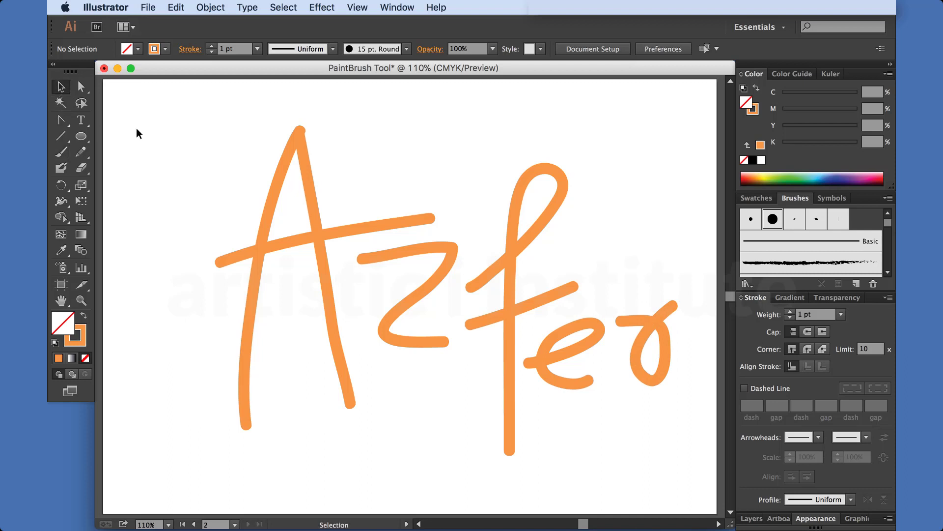
mouse_move(142, 124)
mouse_down()
mouse_move(577, 325)
mouse_move(683, 405)
mouse_up()
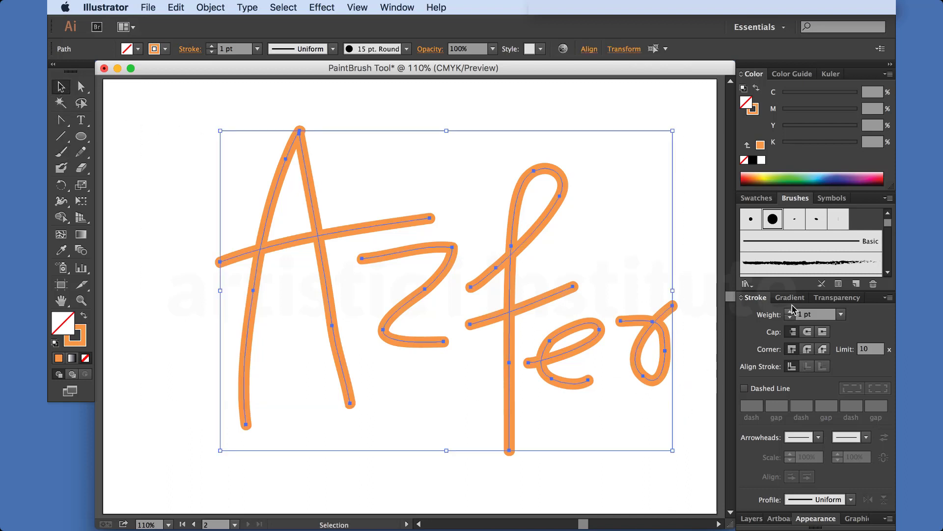
Step: Try the 3 pt and 5 pt Oval brushes on the letters and raise stroke weight to 4 pt
click(795, 224)
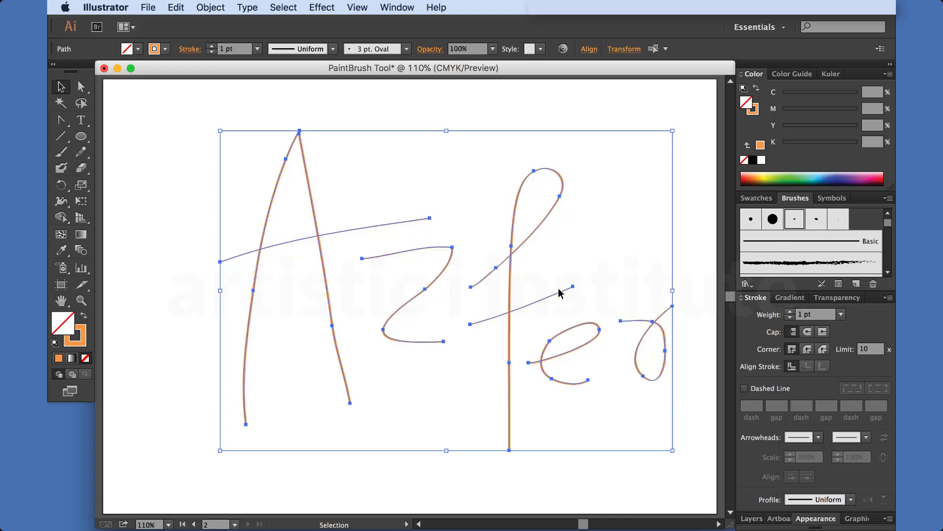
click(816, 219)
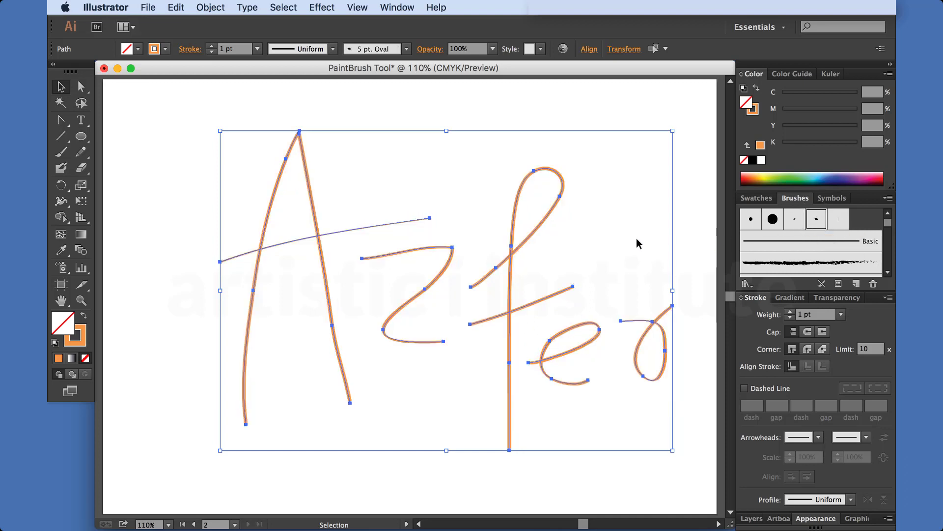
click(212, 46)
click(212, 46)
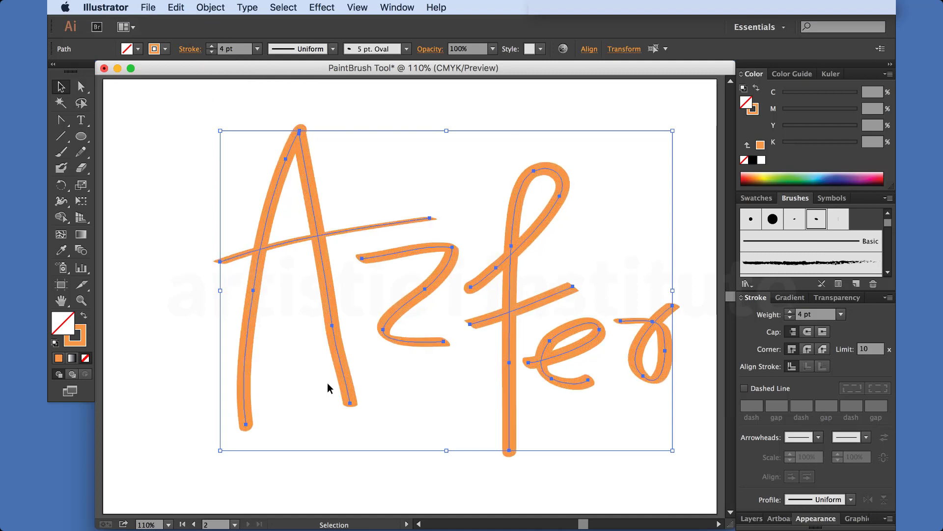
click(369, 426)
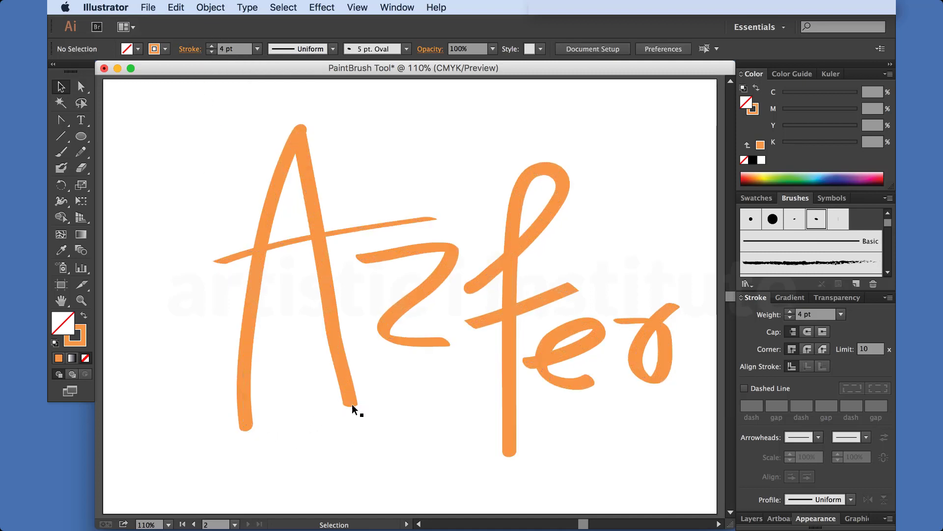
drag(204, 187, 690, 421)
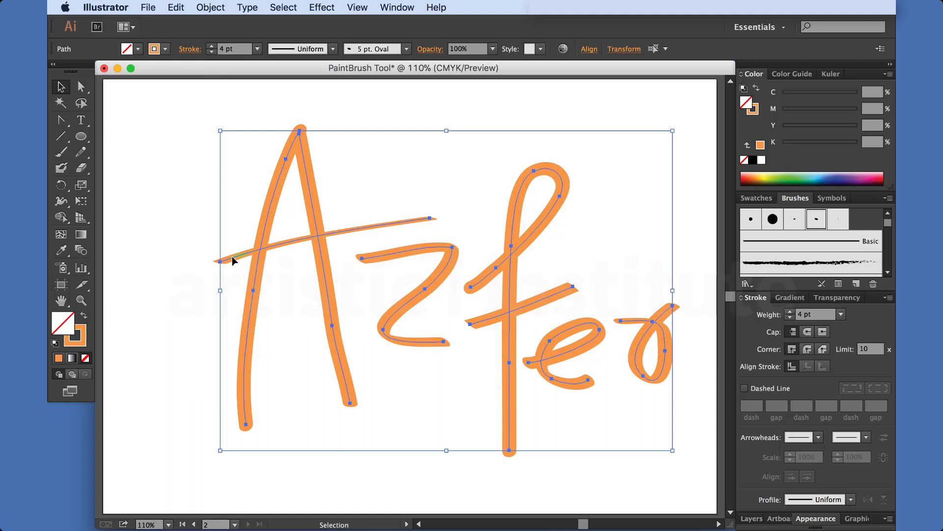
Step: Preview a 5 pt Flat brush on the letters, then settle on the 5 pt Round brush
click(838, 222)
click(647, 233)
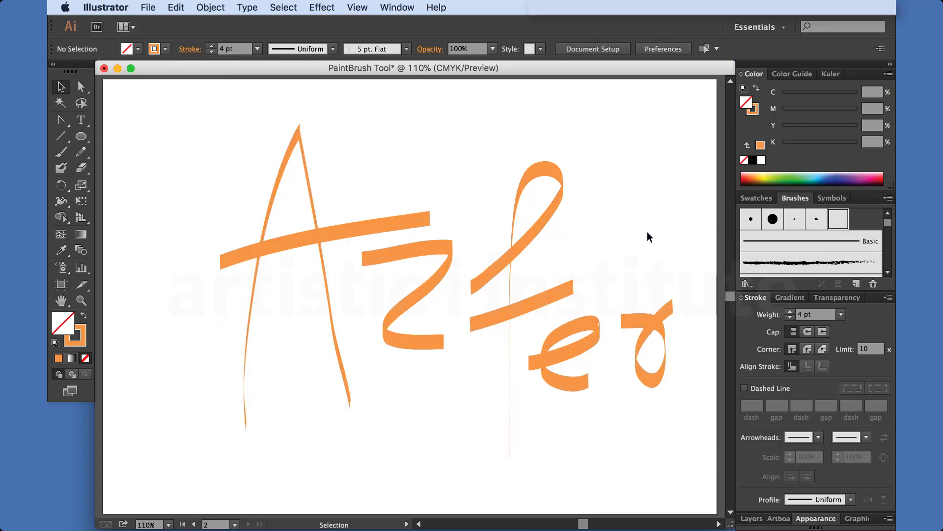
drag(193, 154, 683, 413)
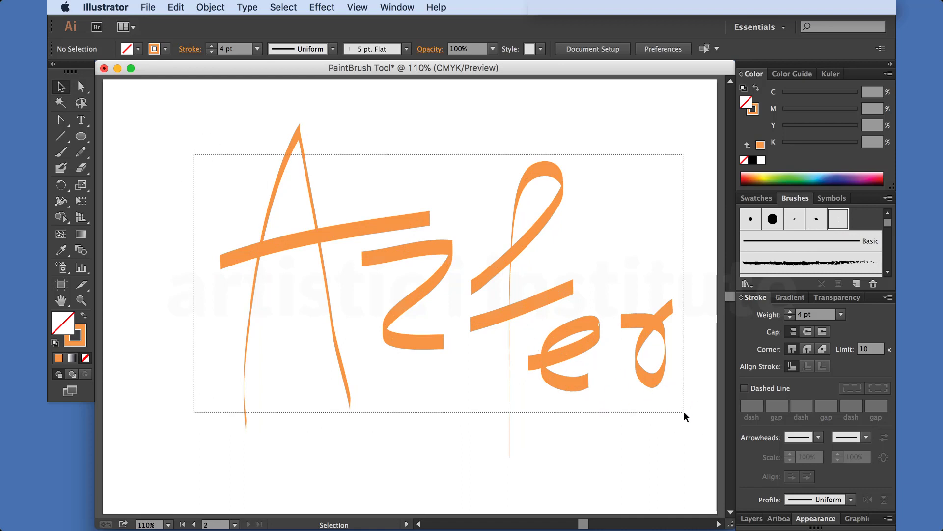
click(772, 218)
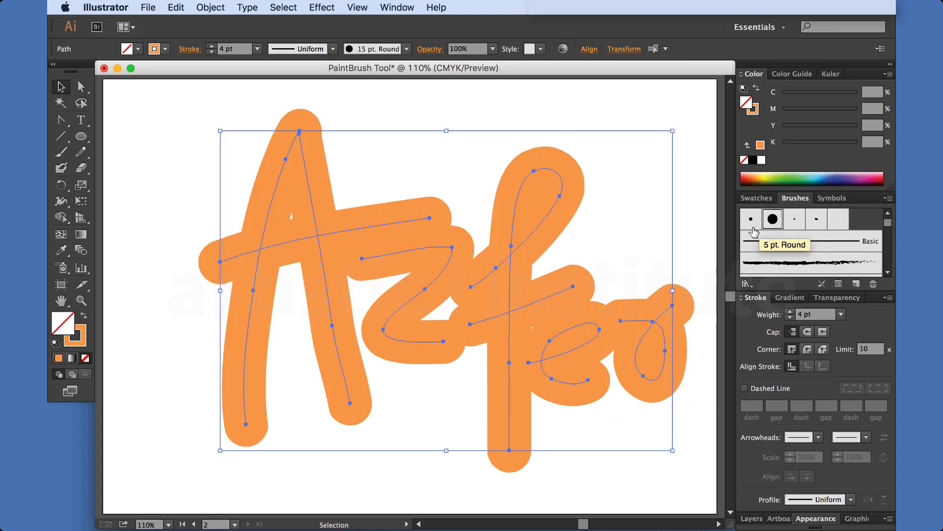
click(751, 221)
click(627, 259)
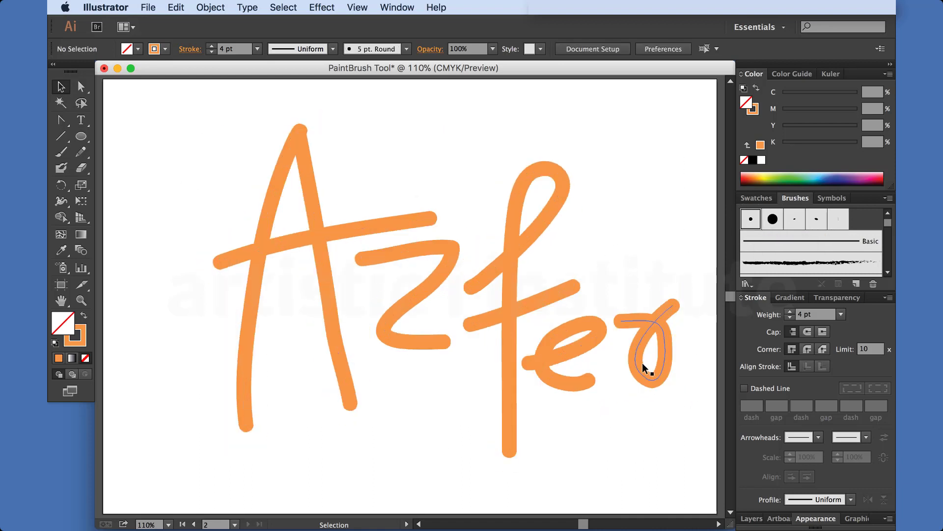
drag(676, 421, 256, 193)
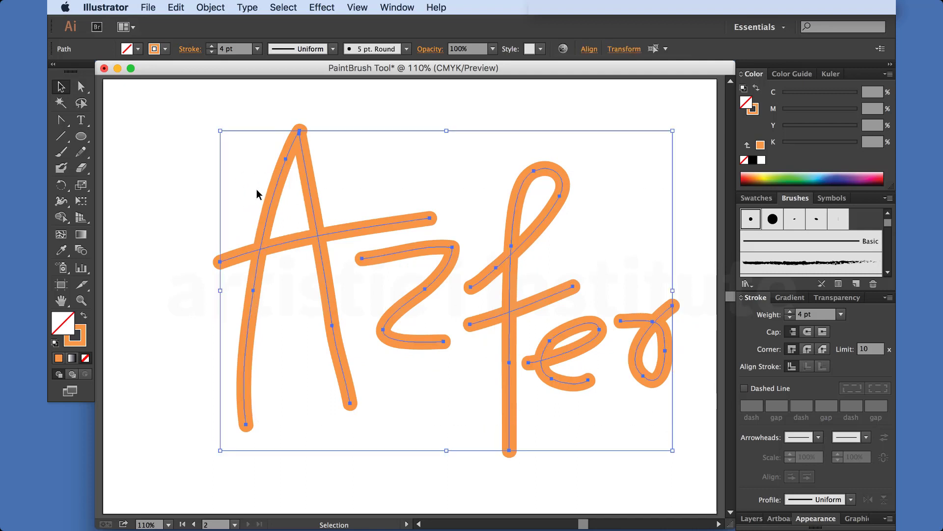
Step: Delete the lettering and paint a vertical line plus a middle bar with one dot
key(Delete)
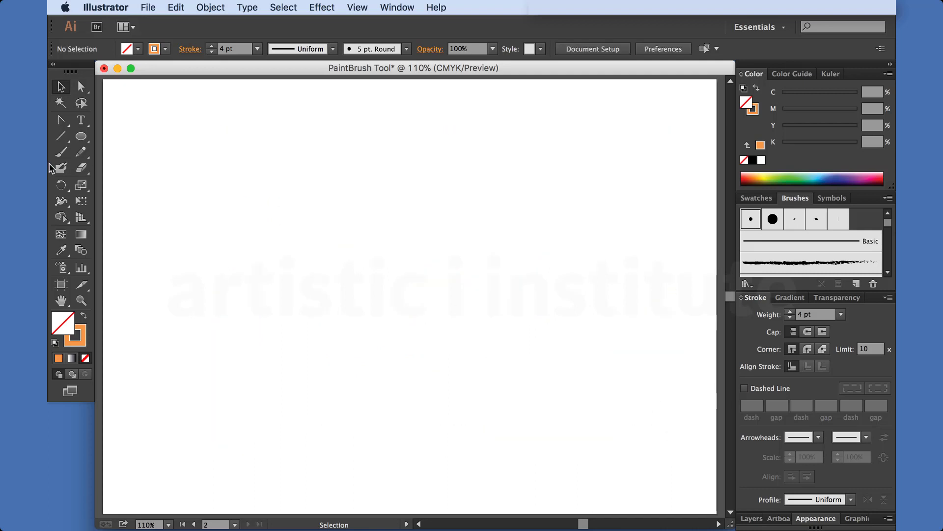
key(b)
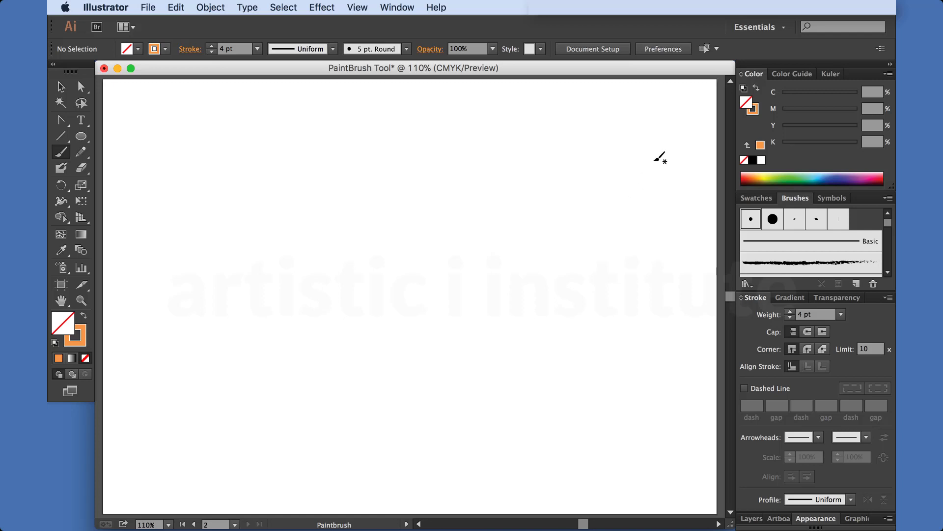
drag(656, 126, 662, 348)
drag(623, 298, 277, 305)
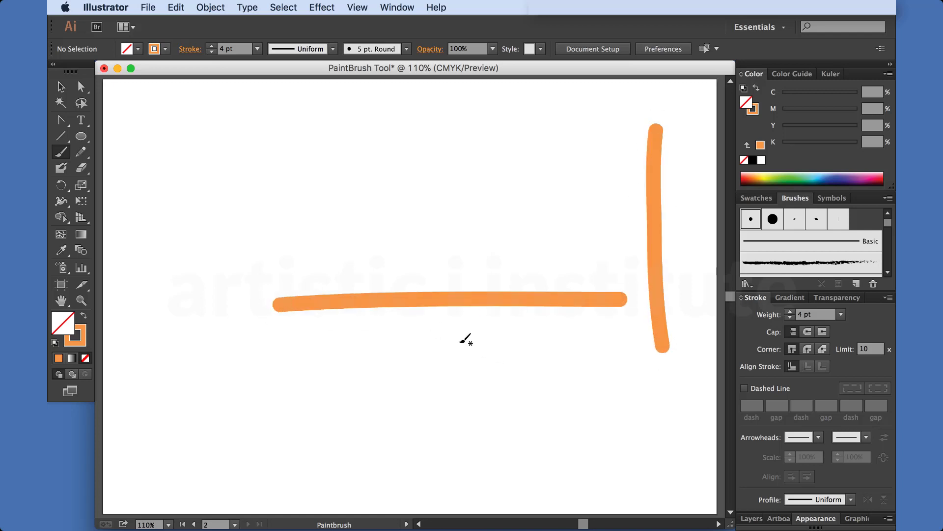
click(453, 338)
Step: Paint an upper bar with two dots and a bottom bar with three dots
drag(530, 198, 231, 199)
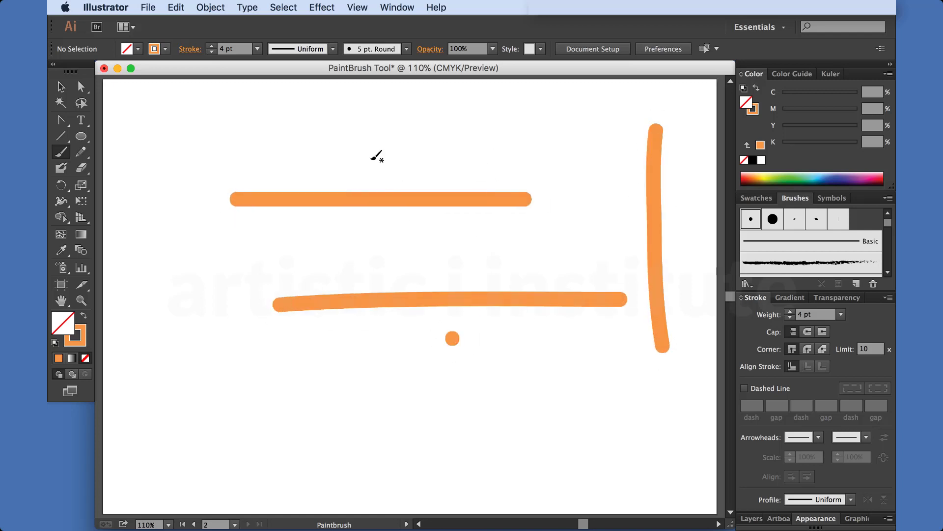
click(342, 162)
click(381, 161)
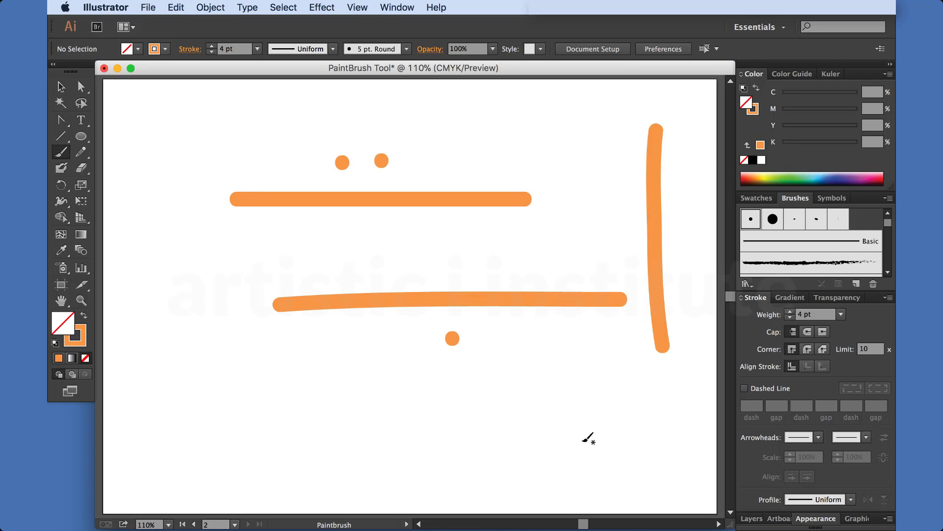
drag(605, 447, 214, 447)
click(356, 424)
click(392, 424)
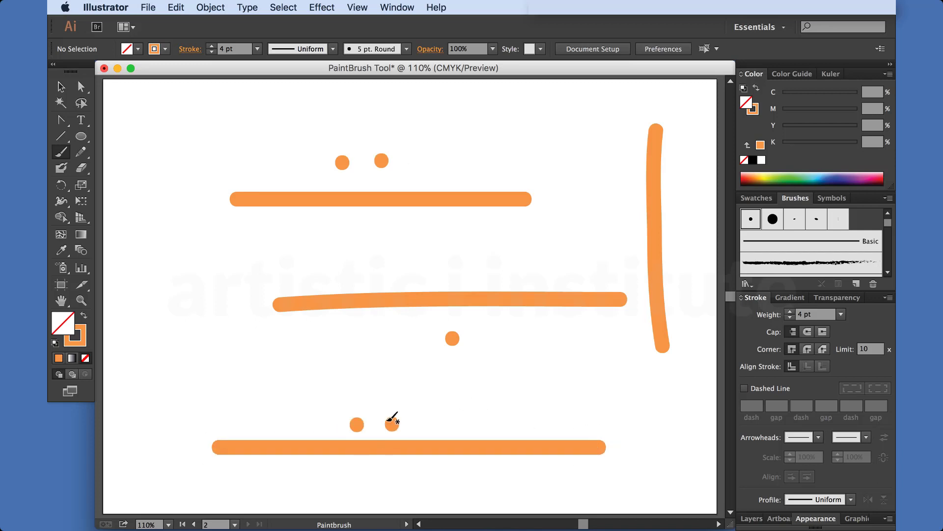
click(375, 397)
click(60, 87)
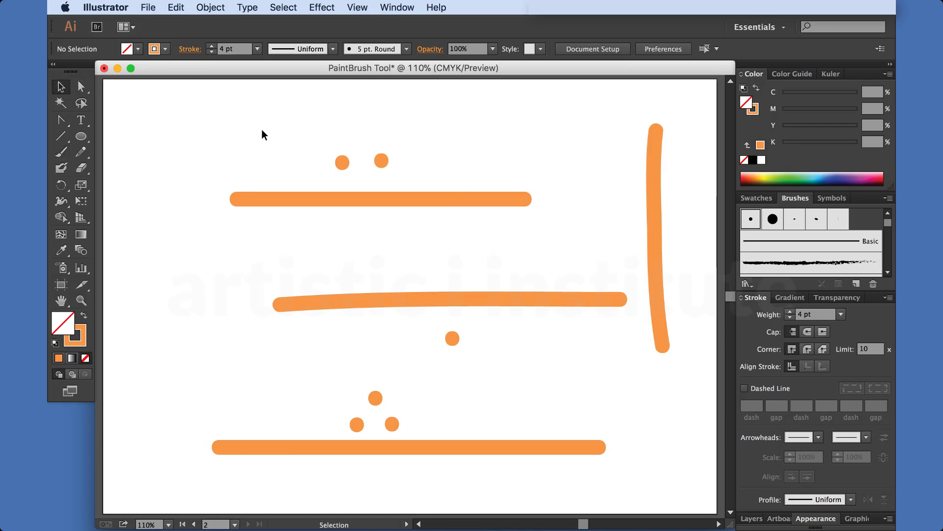
Step: Apply the 5 pt Oval brush to the horizontal and vertical practice strokes
drag(164, 194, 298, 347)
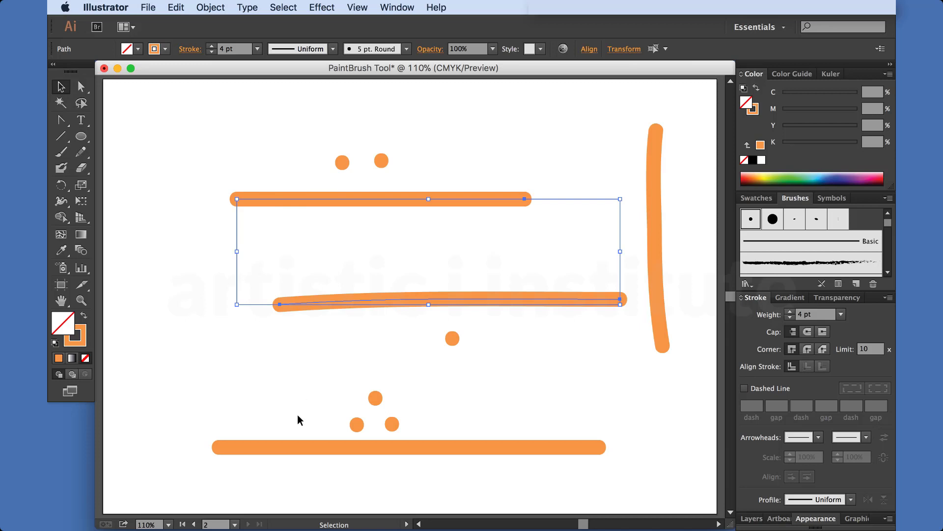
shift+click(294, 448)
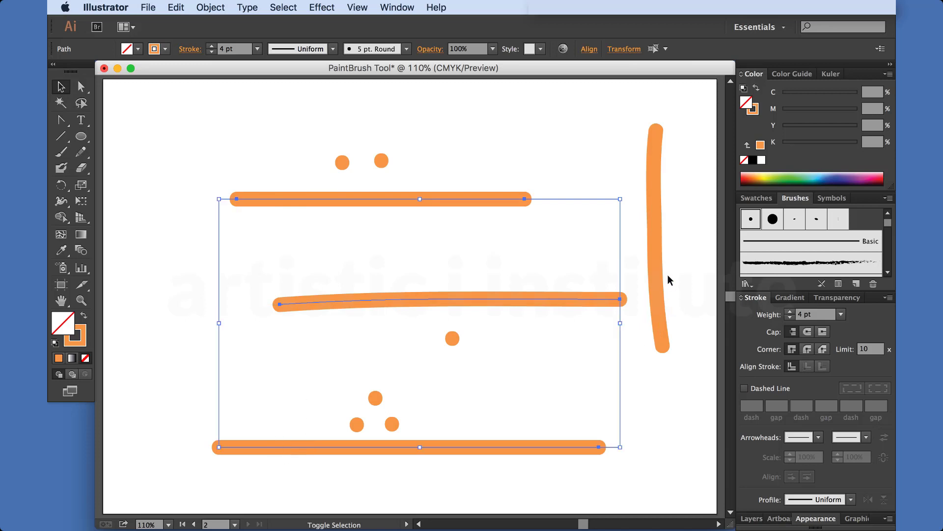
click(816, 220)
click(570, 180)
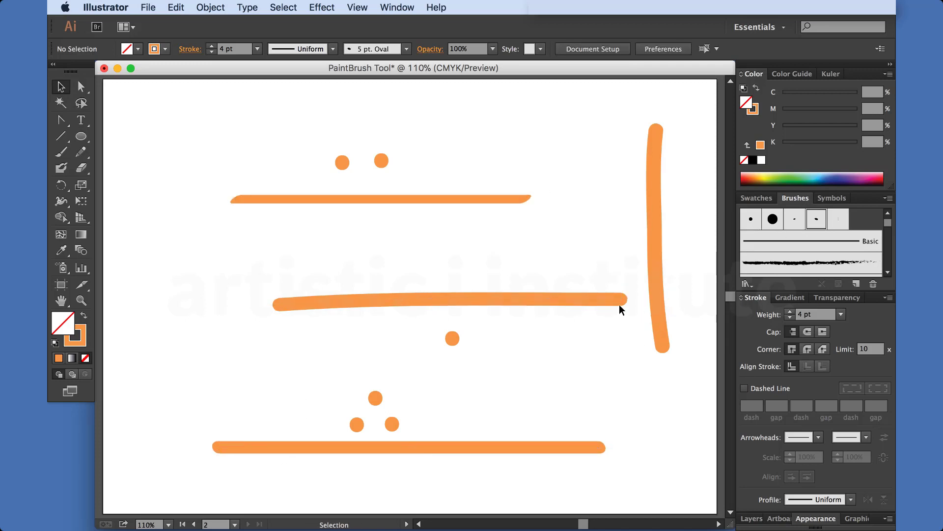
click(581, 296)
click(816, 219)
click(656, 208)
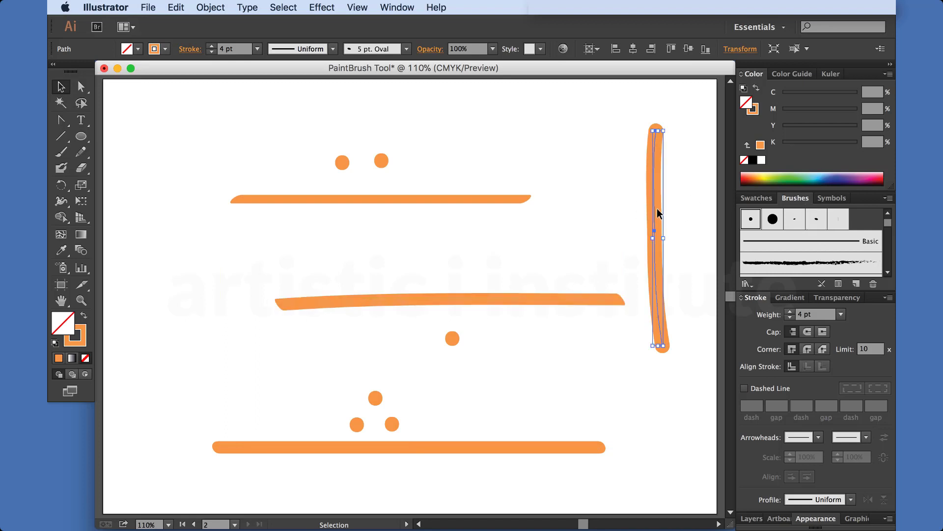
click(816, 220)
click(621, 237)
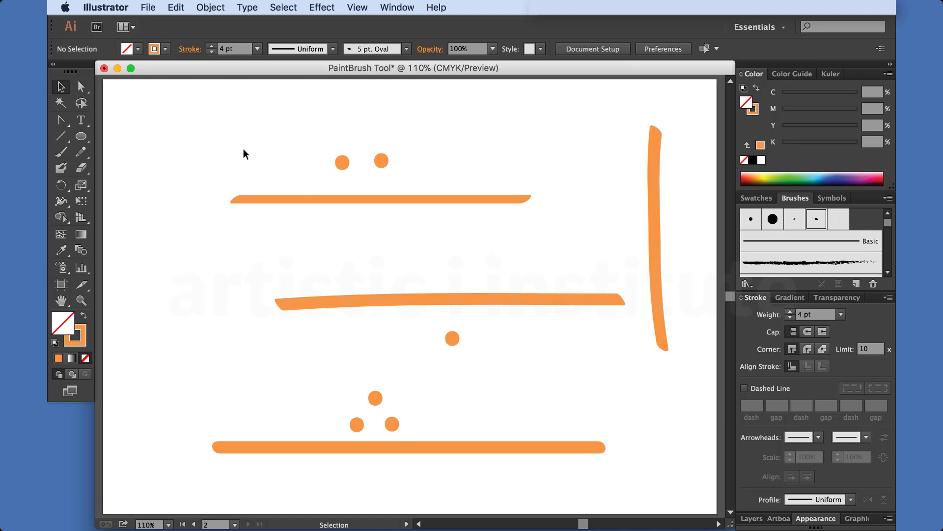
Step: Marquee-select all the practice lines and dots and delete them
drag(225, 130, 672, 436)
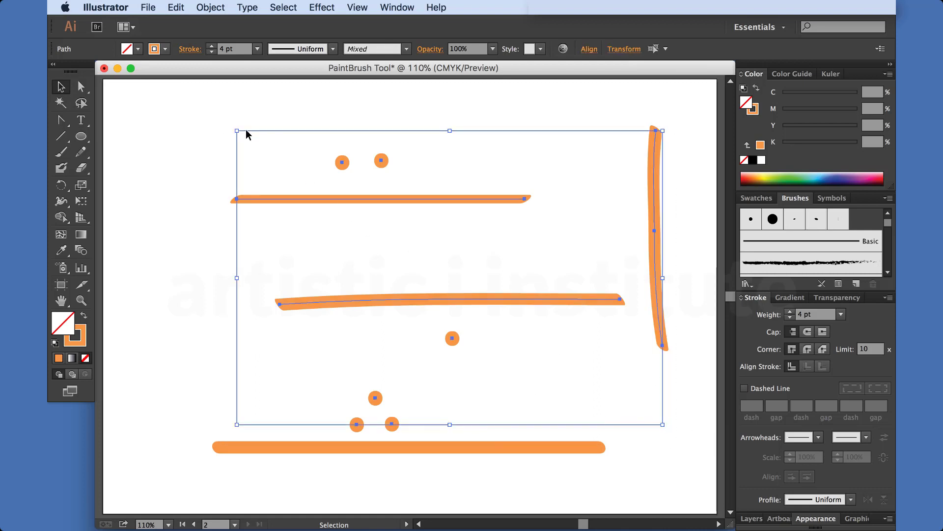
drag(191, 123, 688, 483)
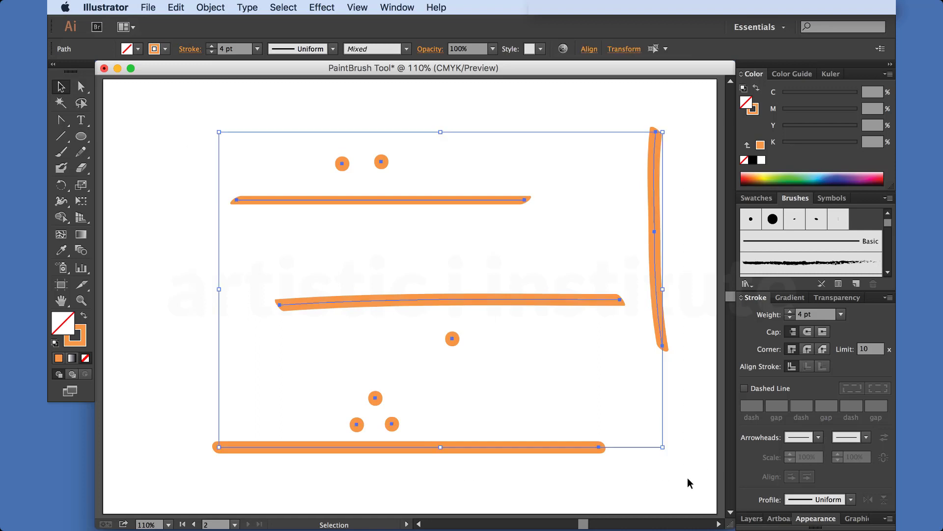
key(Delete)
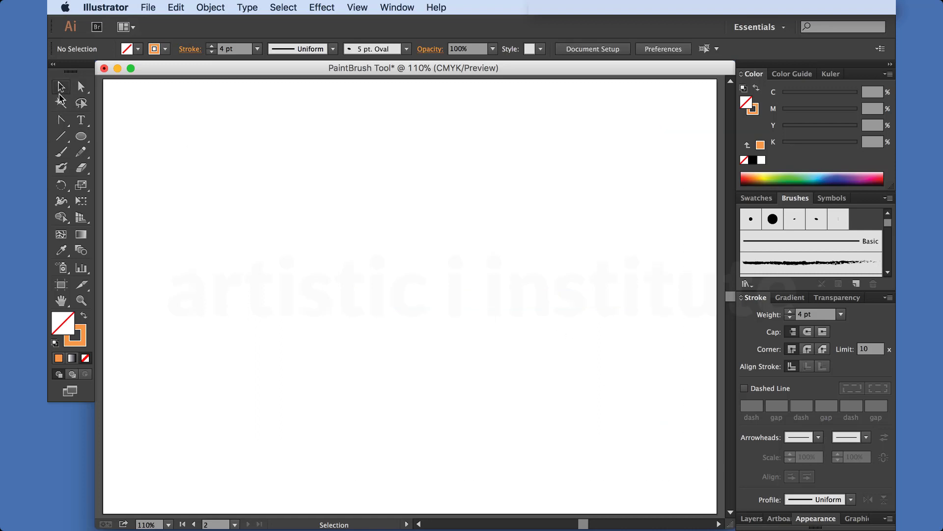
click(61, 89)
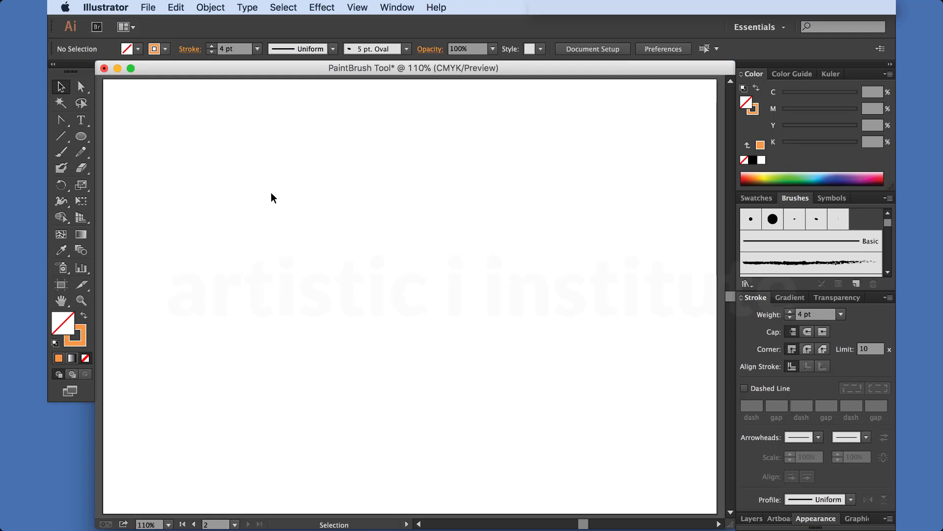
scroll(838, 251, down, 2)
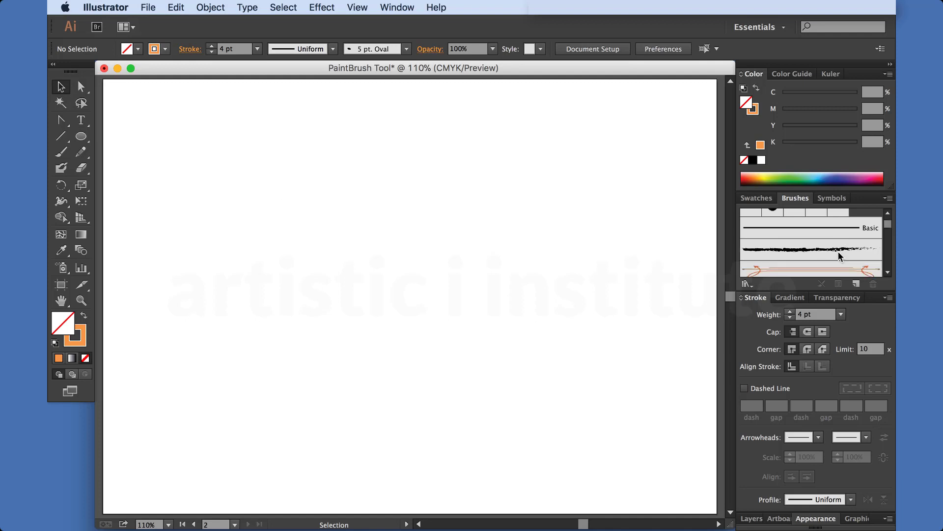
scroll(838, 252, down, 2)
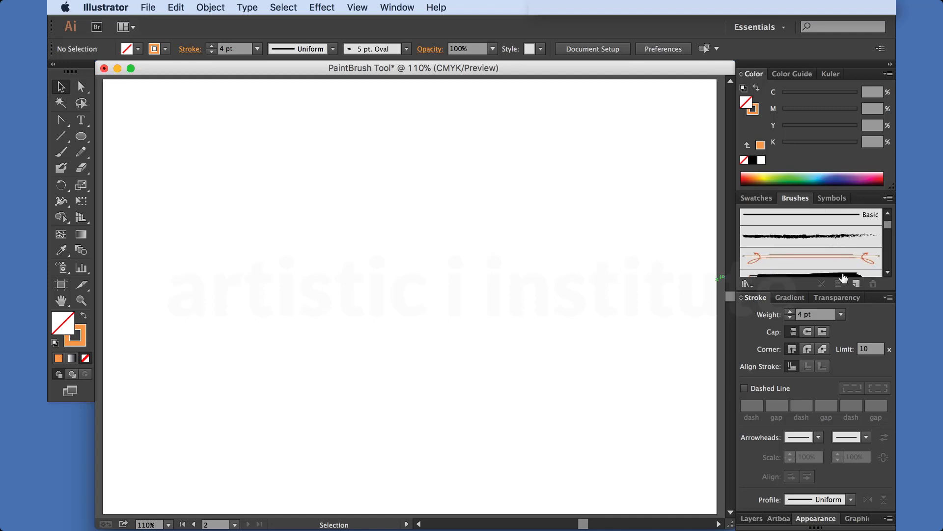
scroll(803, 247, down, 2)
scroll(805, 253, down, 2)
scroll(805, 253, down, 2)
scroll(805, 253, down, 1)
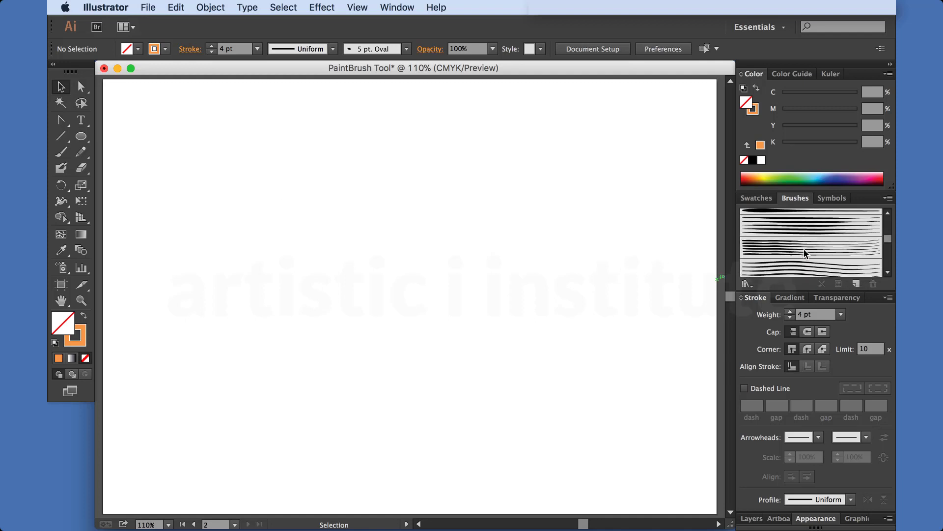
scroll(805, 253, down, 1)
scroll(806, 253, down, 1)
scroll(803, 248, down, 2)
scroll(804, 249, down, 2)
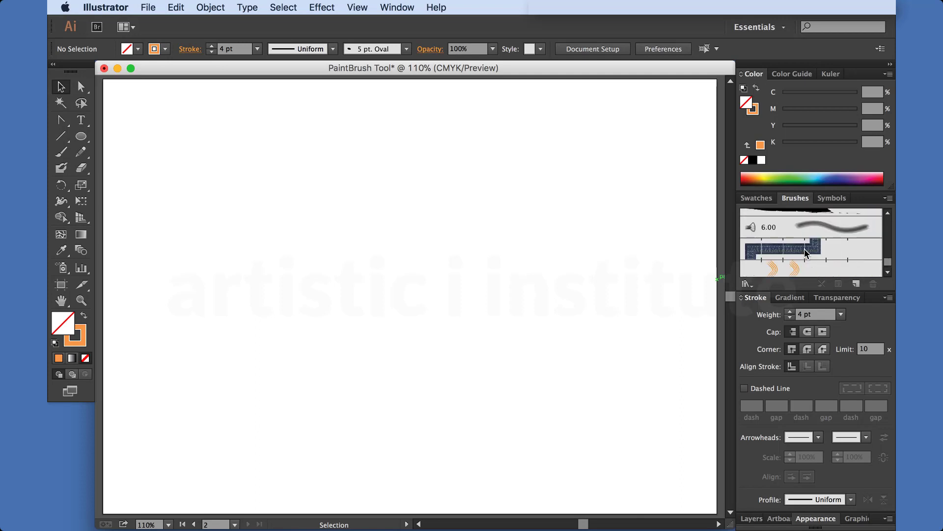
scroll(803, 249, down, 1)
scroll(805, 231, up, 2)
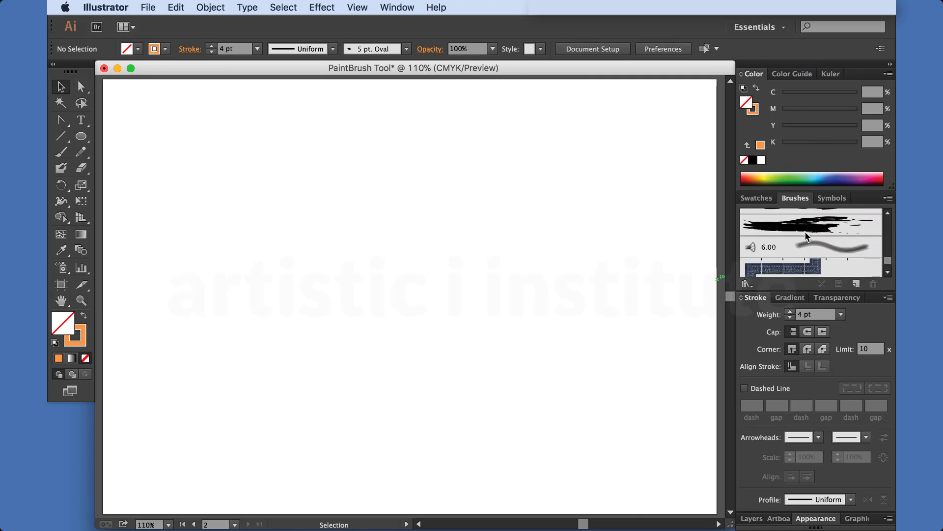
scroll(805, 231, up, 2)
scroll(775, 241, up, 1)
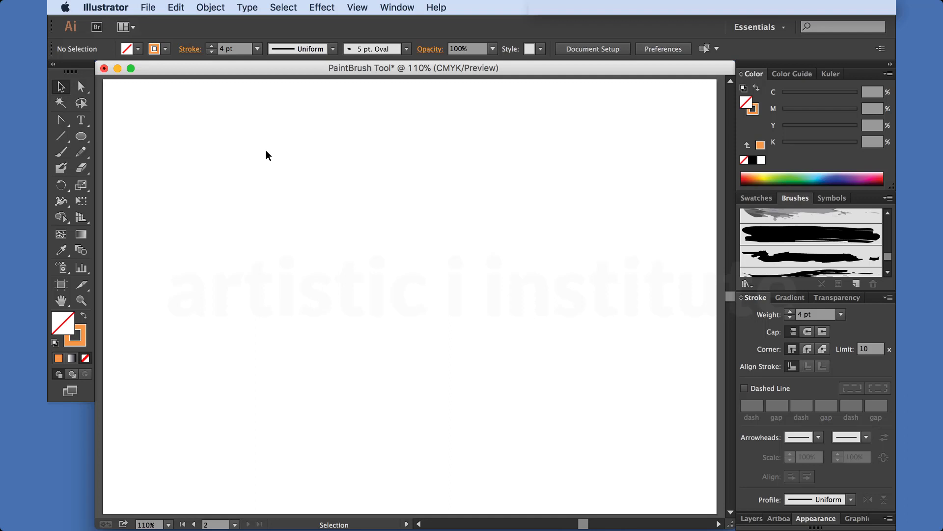
Step: On artboard 1, shift all the lettering and logo artwork slightly right
click(194, 525)
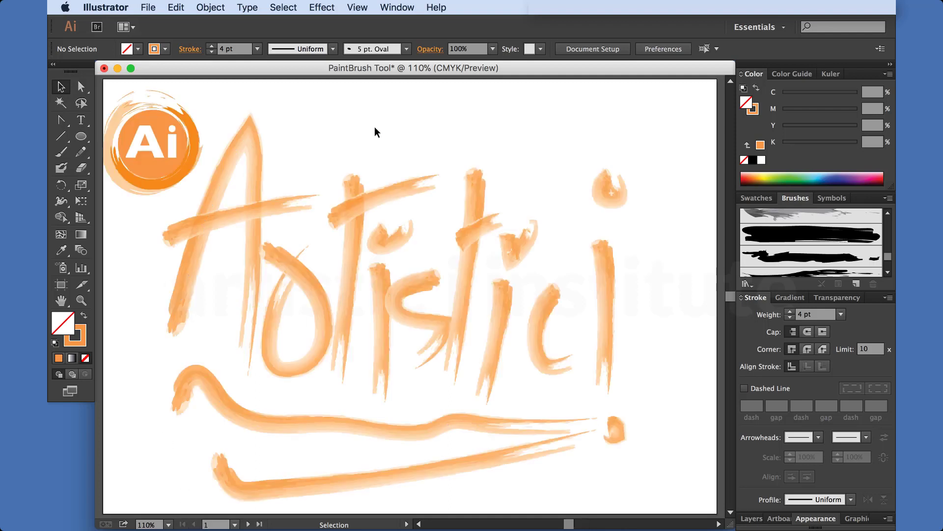
drag(674, 127, 175, 445)
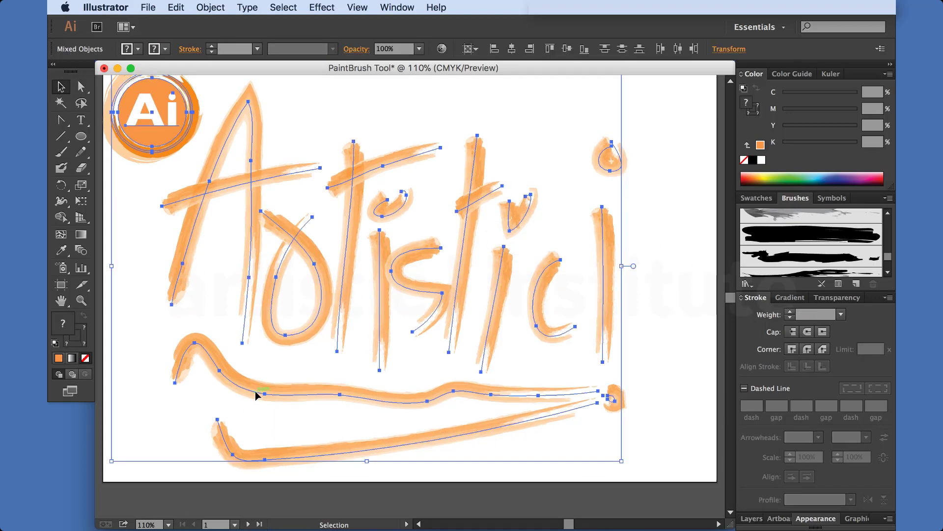
drag(256, 393, 284, 388)
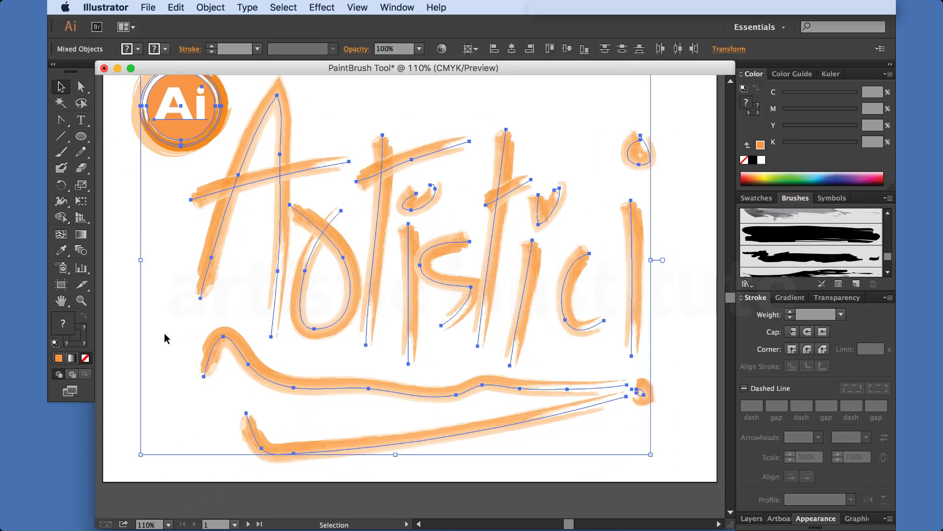
click(164, 332)
scroll(164, 332, up, 2)
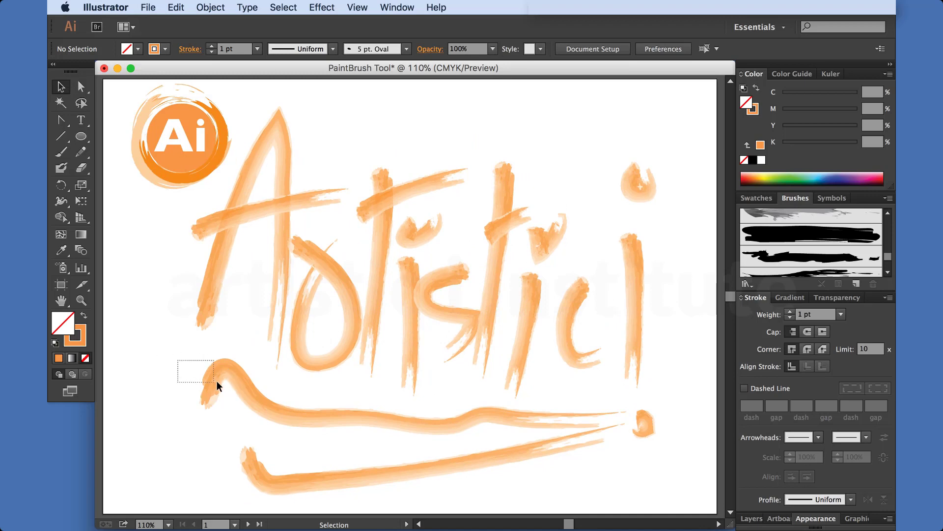
Step: Delete the wavy underline and move the bottom swoosh up closer under the lettering
drag(217, 381, 217, 383)
key(Delete)
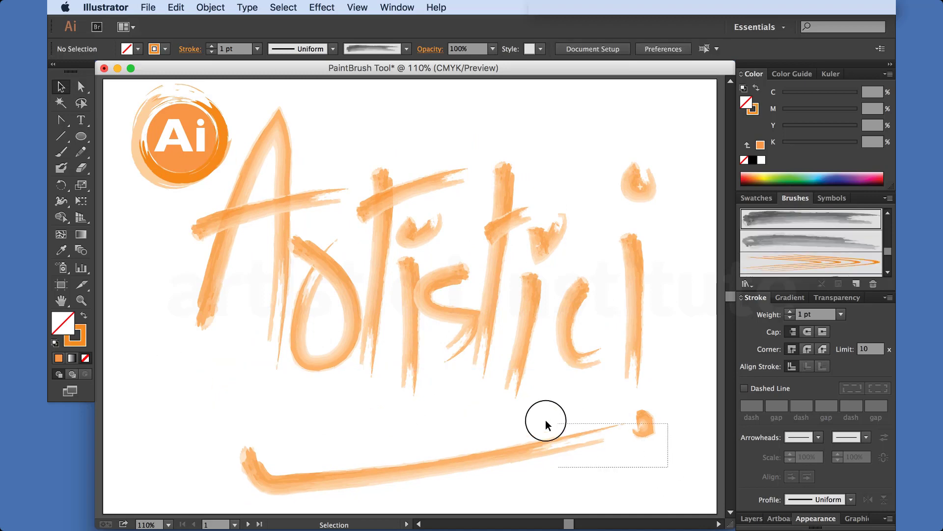
drag(521, 451, 488, 433)
drag(490, 421, 491, 422)
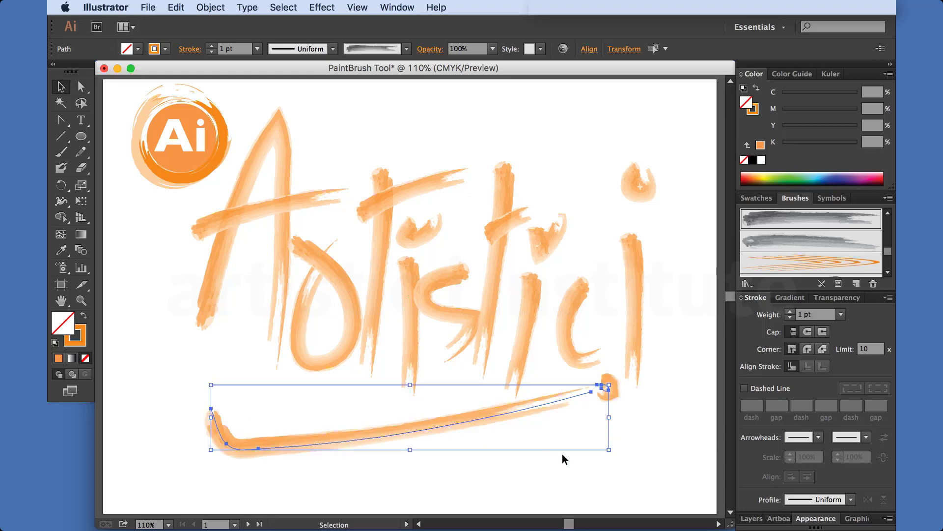
click(563, 455)
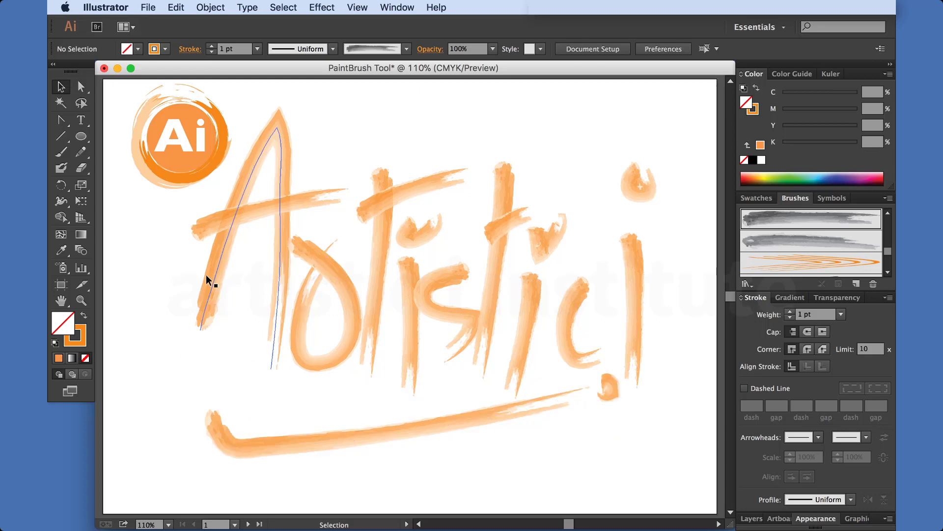
mouse_move(125, 98)
mouse_down()
mouse_move(635, 437)
mouse_move(583, 379)
mouse_move(625, 409)
mouse_up()
click(447, 125)
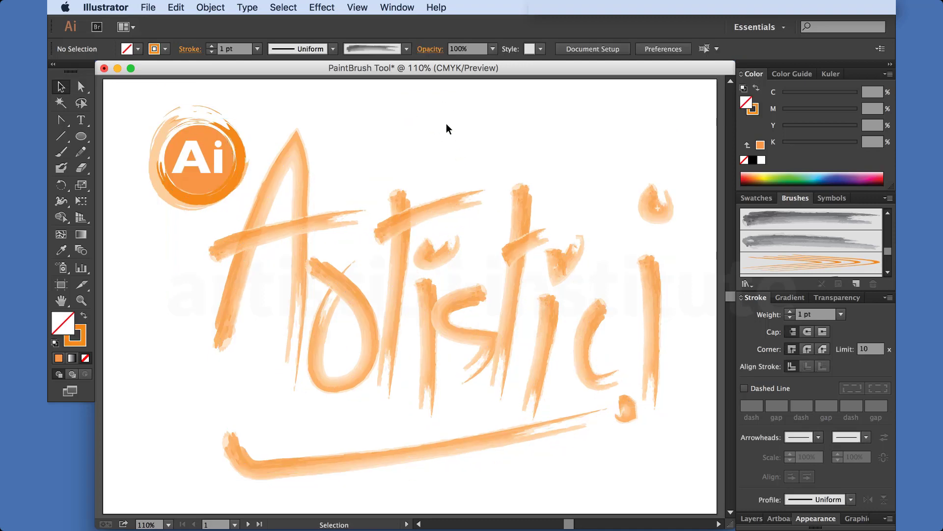